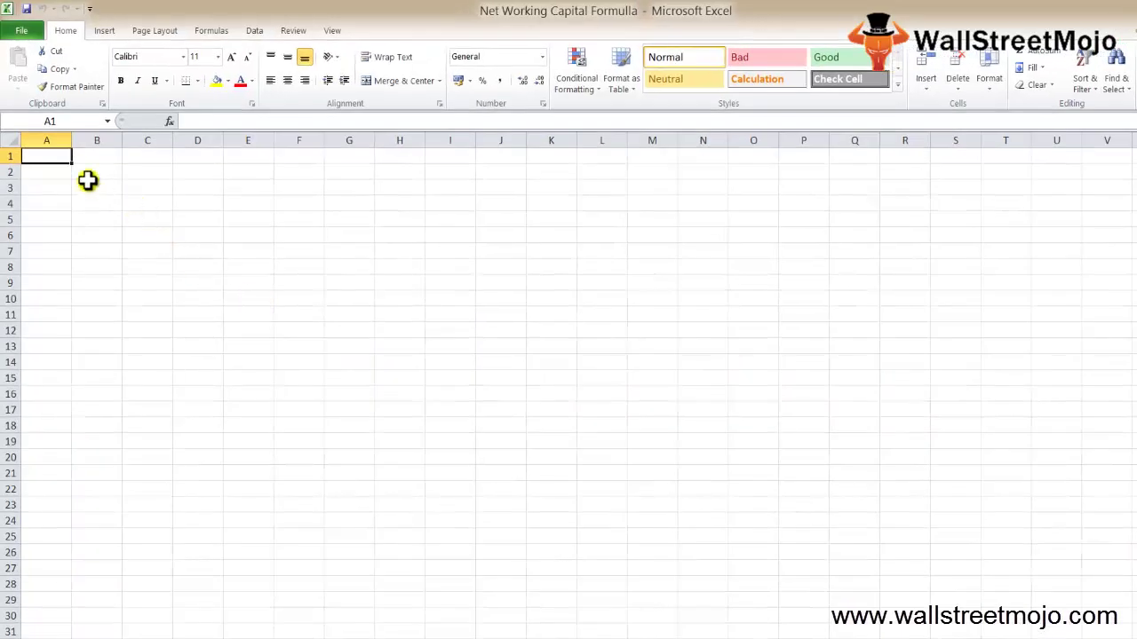
# Add the 'Formulla' heading in B2 and the item '1 Short term' in row 3
pyautogui.click(88, 178)
pyautogui.write('Formu')
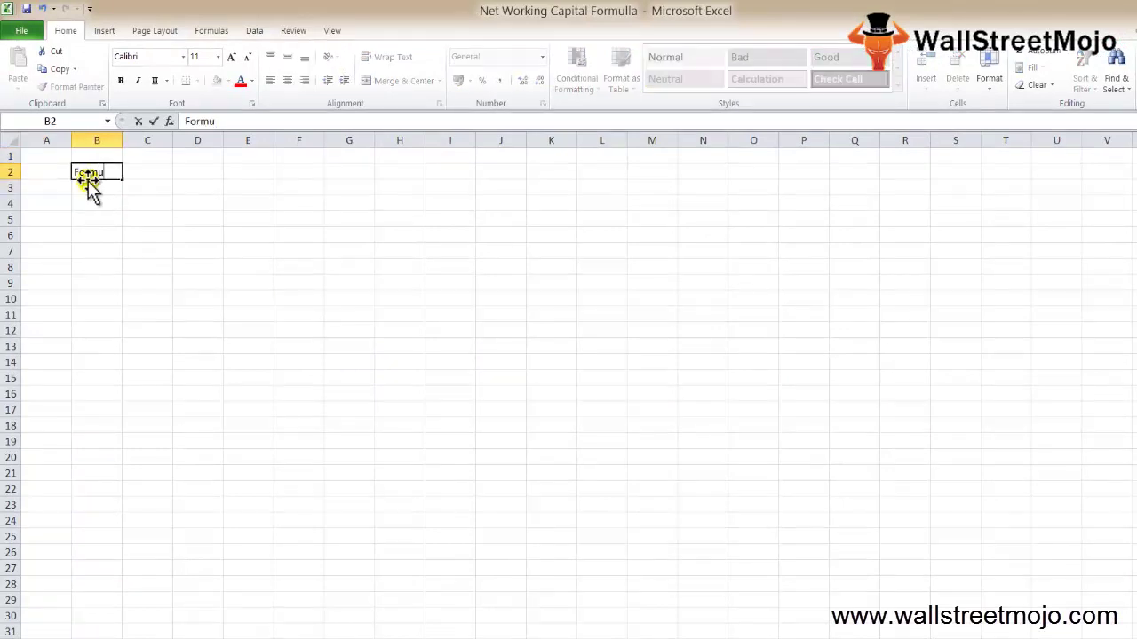
pyautogui.write('lla')
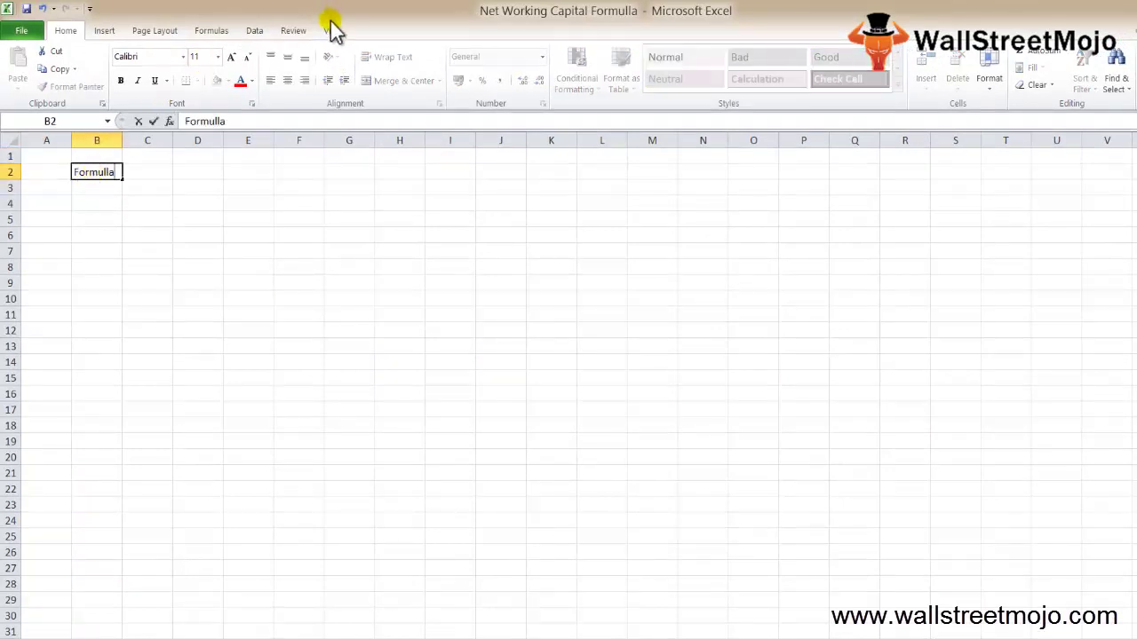
pyautogui.press('Return')
pyautogui.press('Left')
pyautogui.write('1')
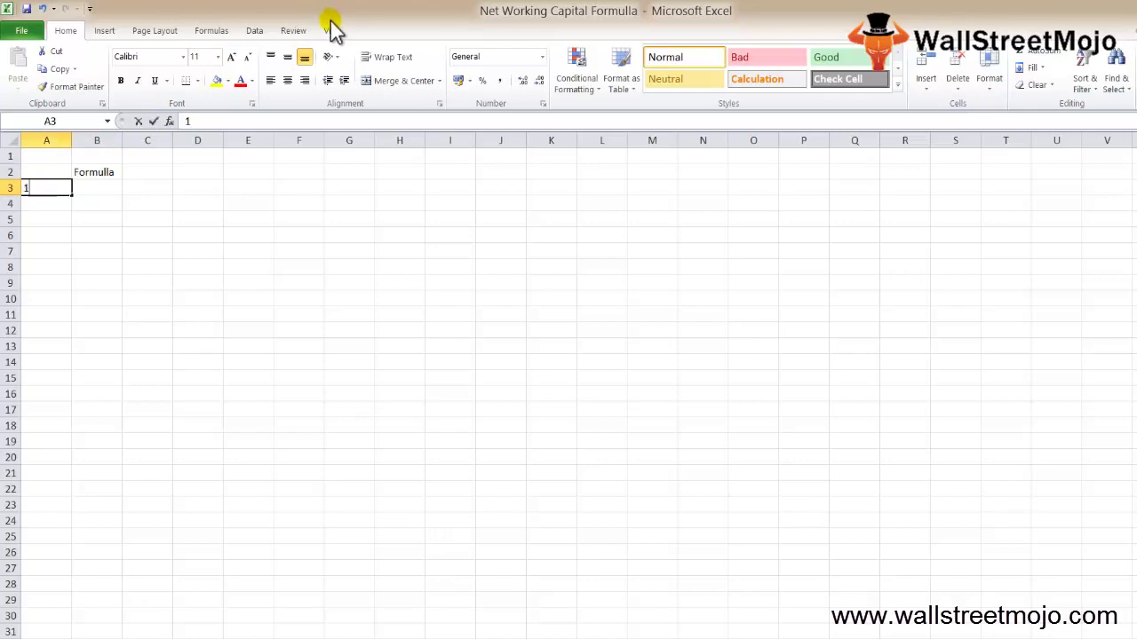
pyautogui.press('Tab')
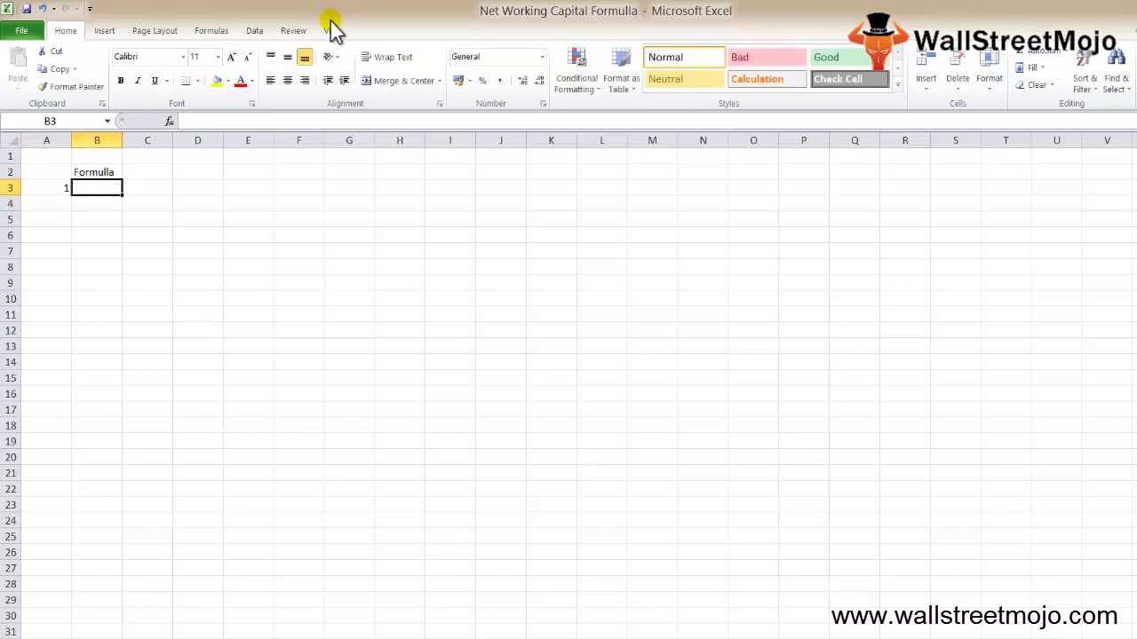
pyautogui.write('Short')
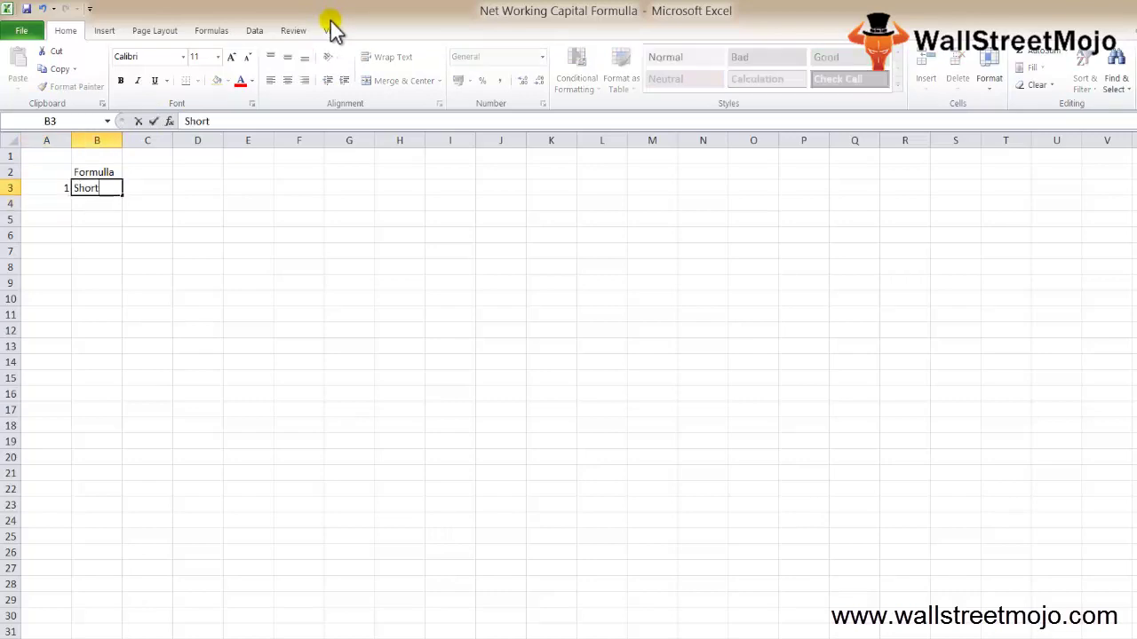
pyautogui.write(' term')
pyautogui.press('Return')
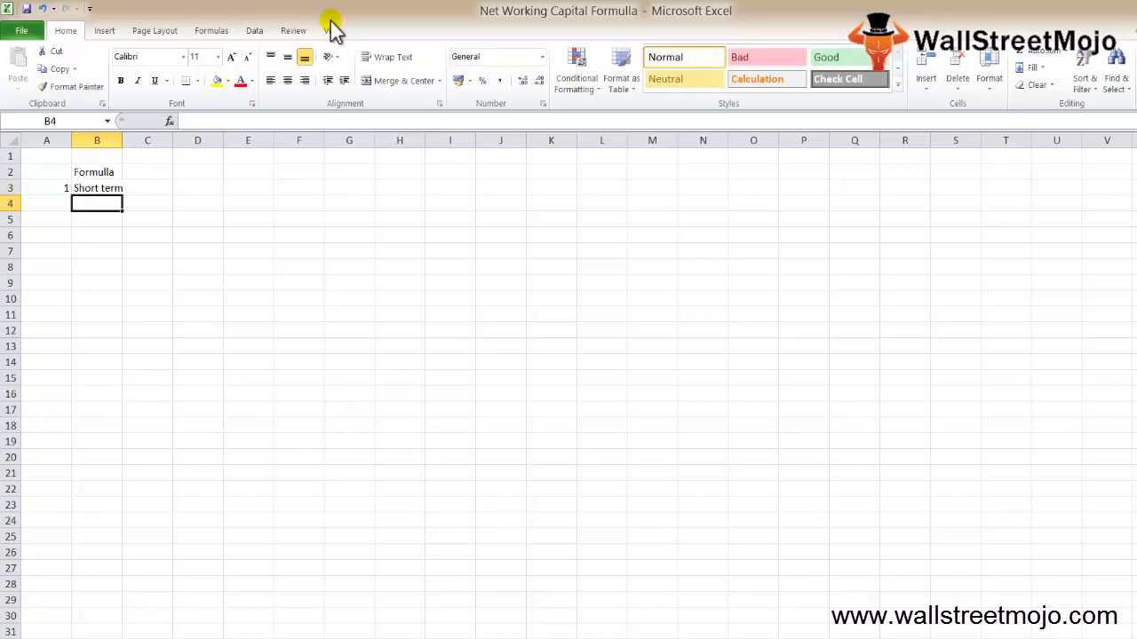
# Enter 'Net Working Capital =' in B6 and 'Toal Current Assets - total current liab' in D6
pyautogui.press('Down')
pyautogui.press('Down')
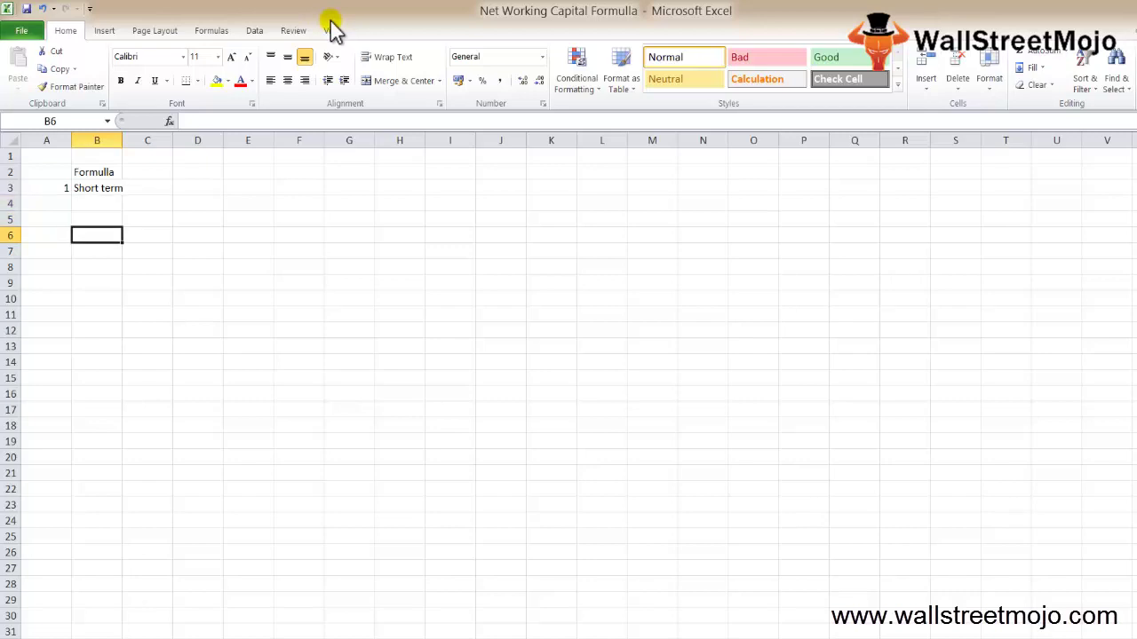
pyautogui.write('Net Work')
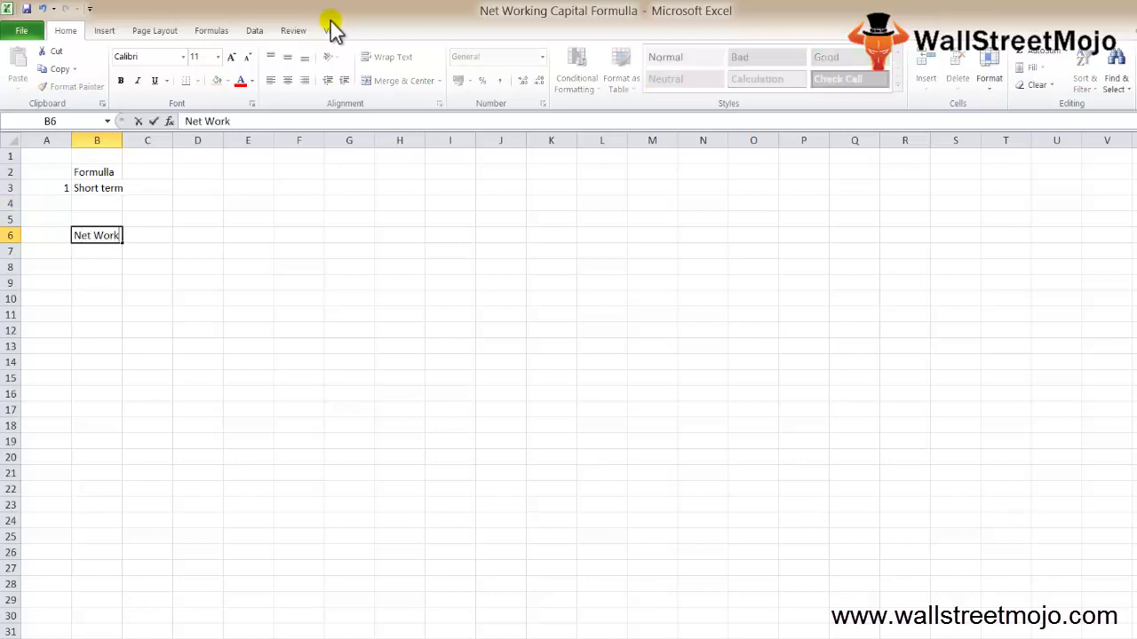
pyautogui.write('ing Capita')
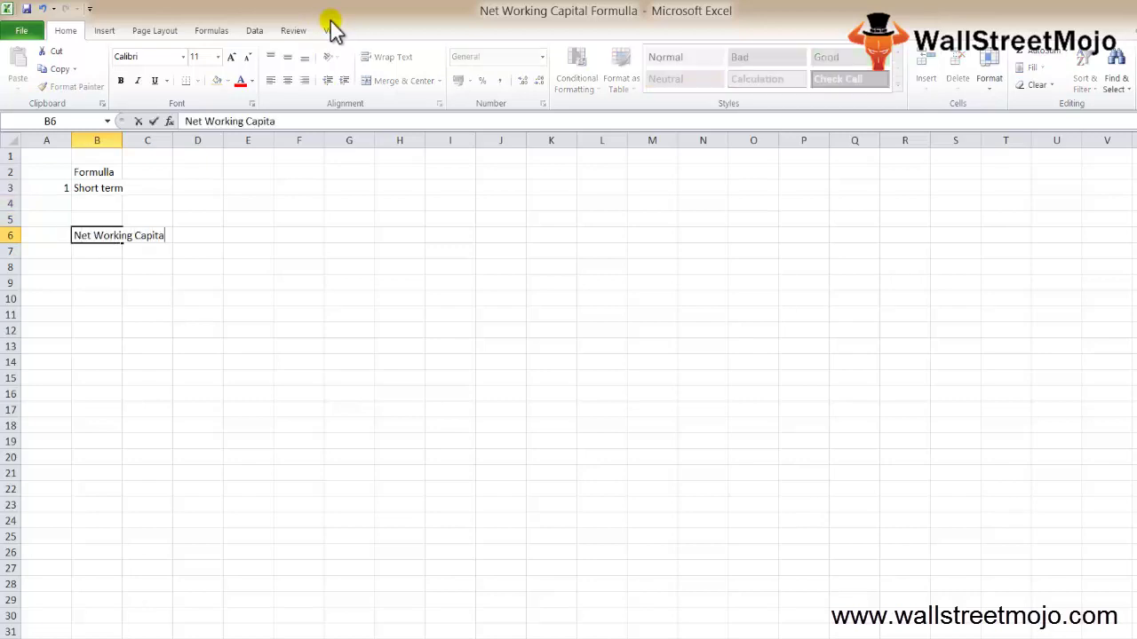
pyautogui.write('l =')
pyautogui.hotkey('ctrl', 'Return')
pyautogui.press('Right')
pyautogui.press('Right')
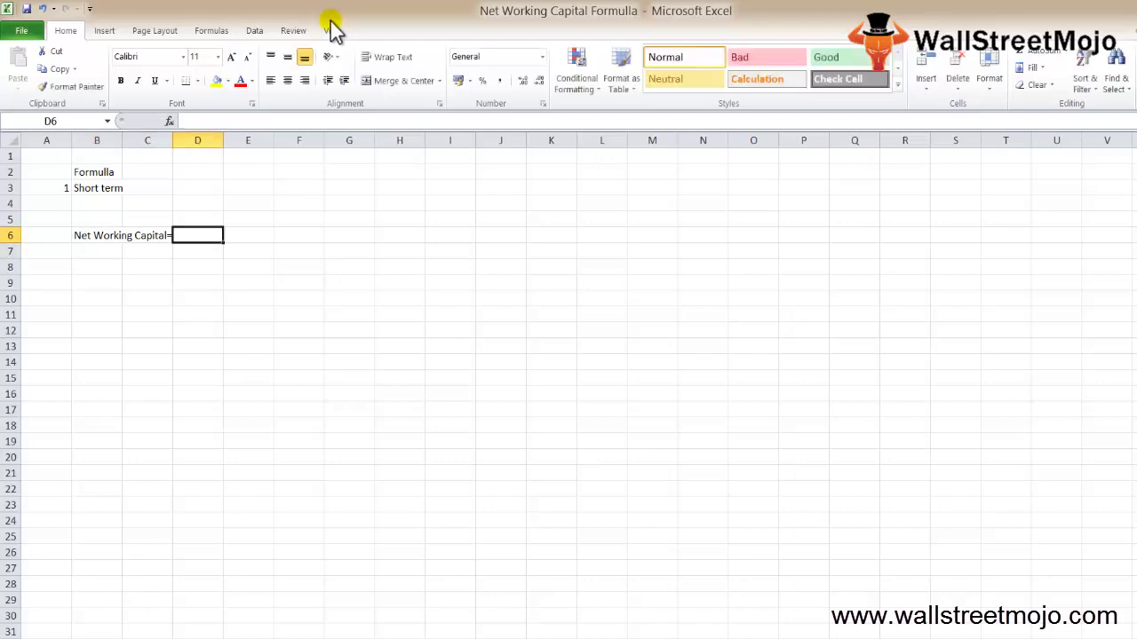
pyautogui.write('Toal Current Aseet')
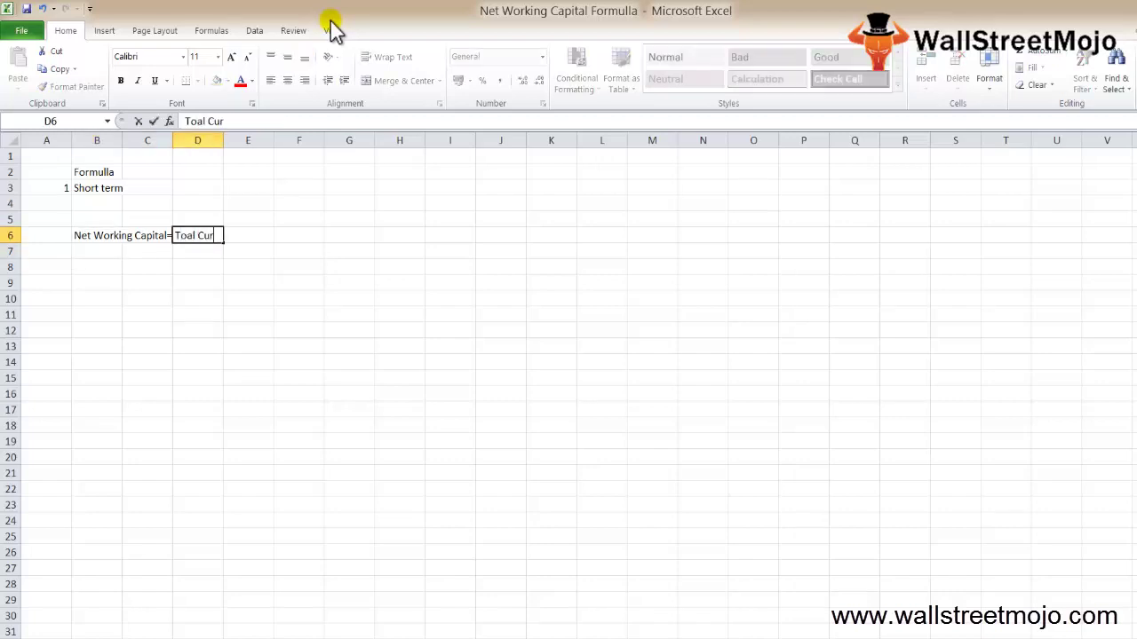
pyautogui.press('BackSpace')
pyautogui.press('BackSpace')
pyautogui.press('BackSpace')
pyautogui.write('sets')
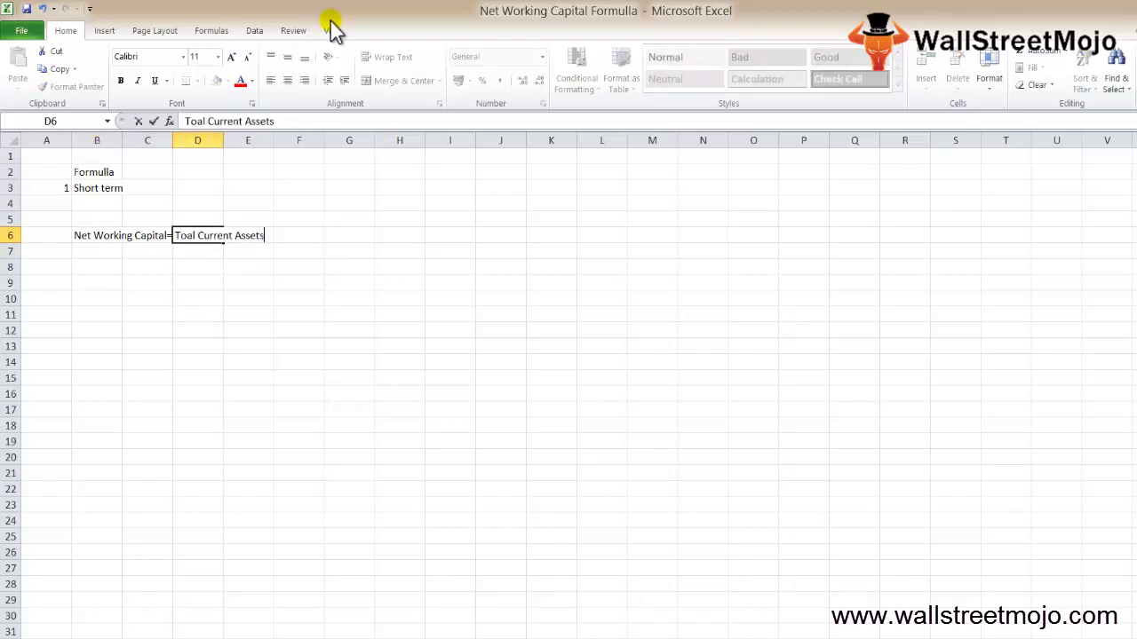
pyautogui.write(' - total current liab')
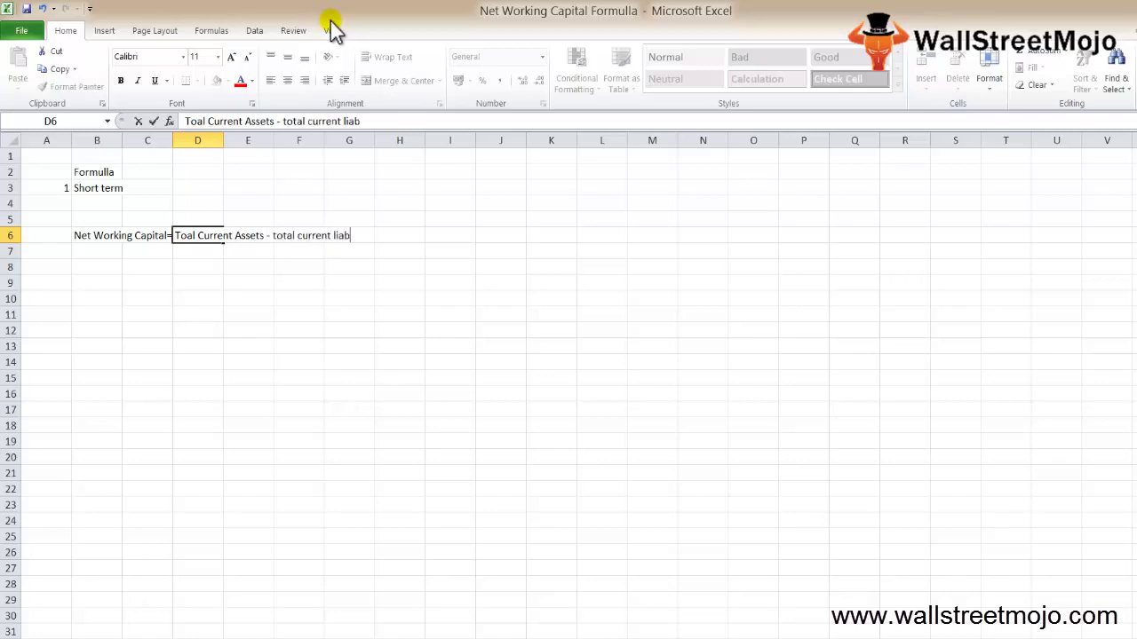
pyautogui.press('Return')
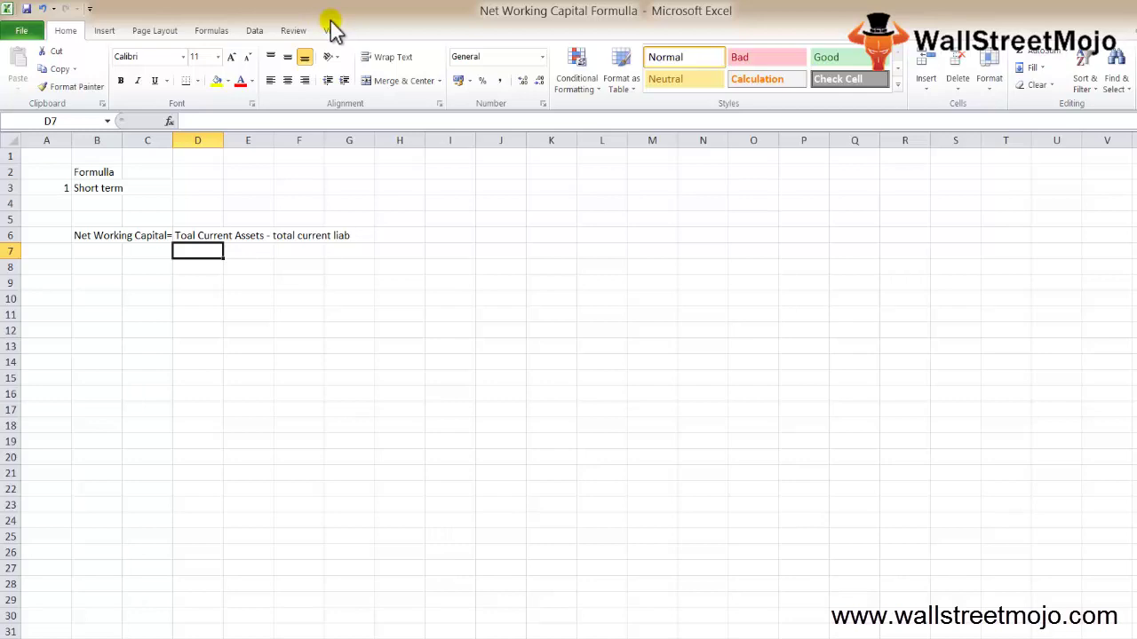
pyautogui.press('Down')
pyautogui.press('Down')
pyautogui.press('Down')
pyautogui.press('Down')
pyautogui.press('Down')
# Label the example 'Apple inc' in cell C8
pyautogui.press('Left')
pyautogui.press('Up')
pyautogui.press('Up')
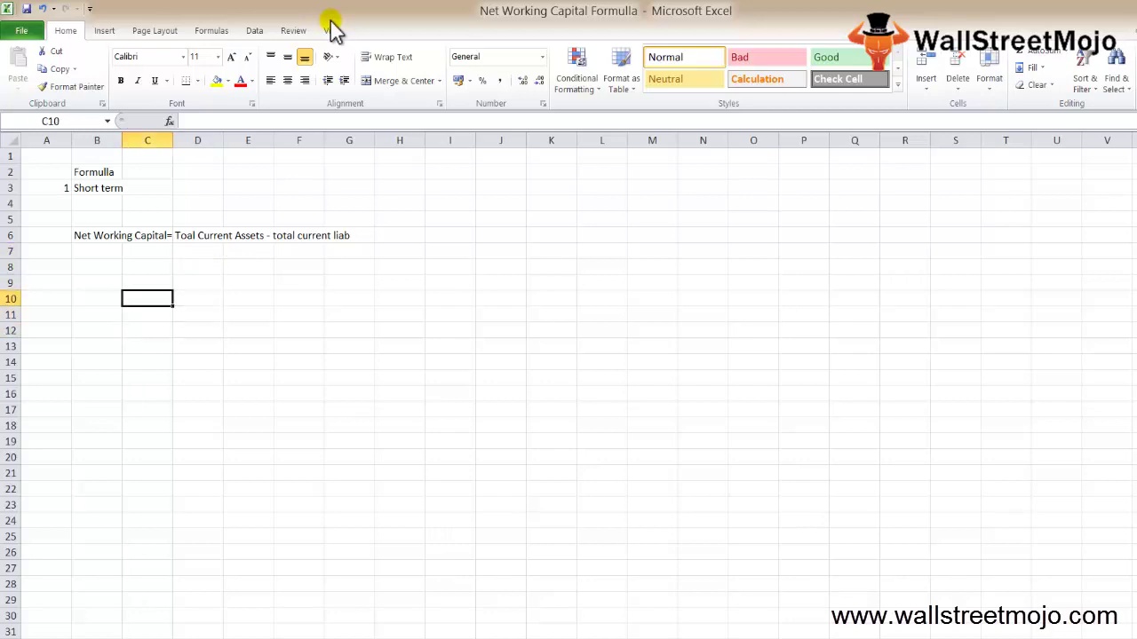
pyautogui.press('Up')
pyautogui.press('Up')
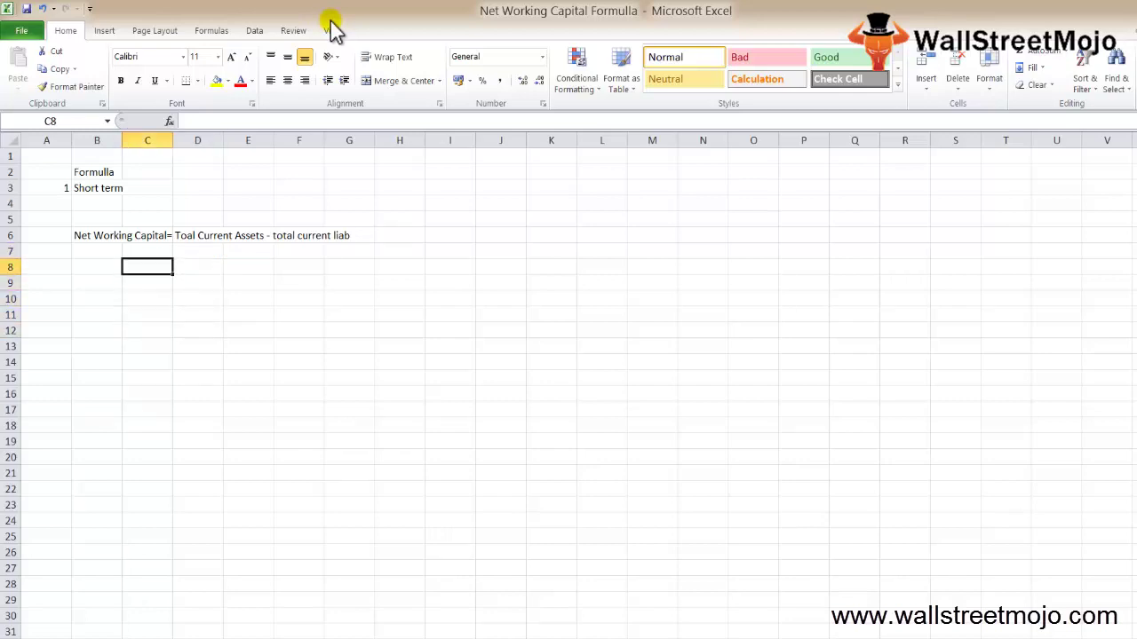
pyautogui.write('Tull')
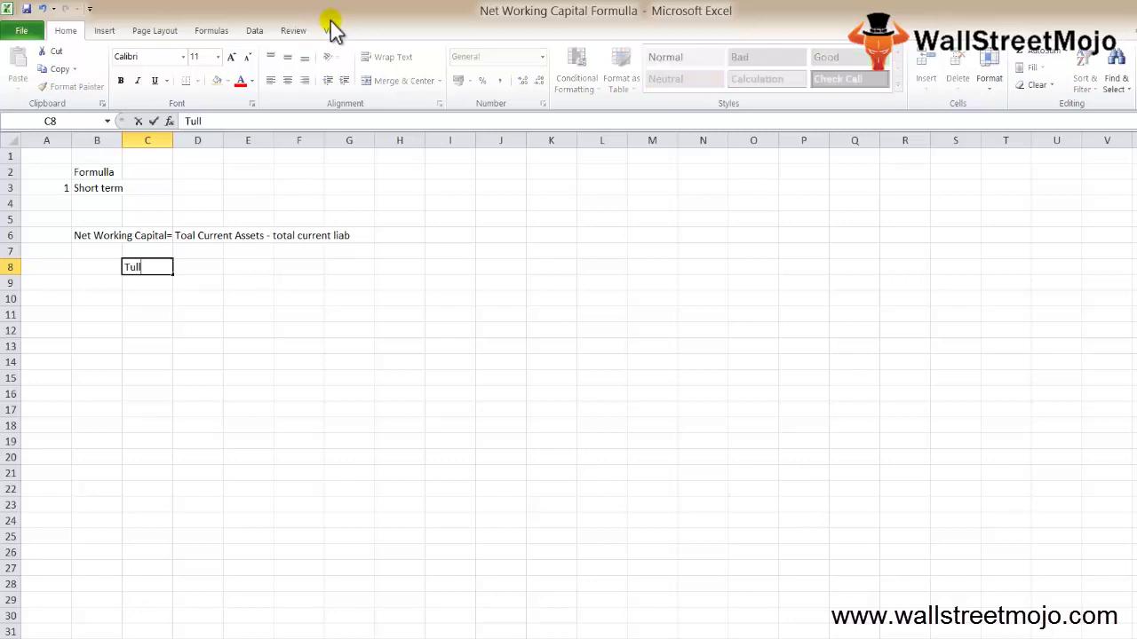
pyautogui.press('BackSpace')
pyautogui.press('BackSpace')
pyautogui.press('BackSpace')
pyautogui.press('BackSpace')
pyautogui.write('Apple inc')
pyautogui.press('Return')
pyautogui.press('Return')
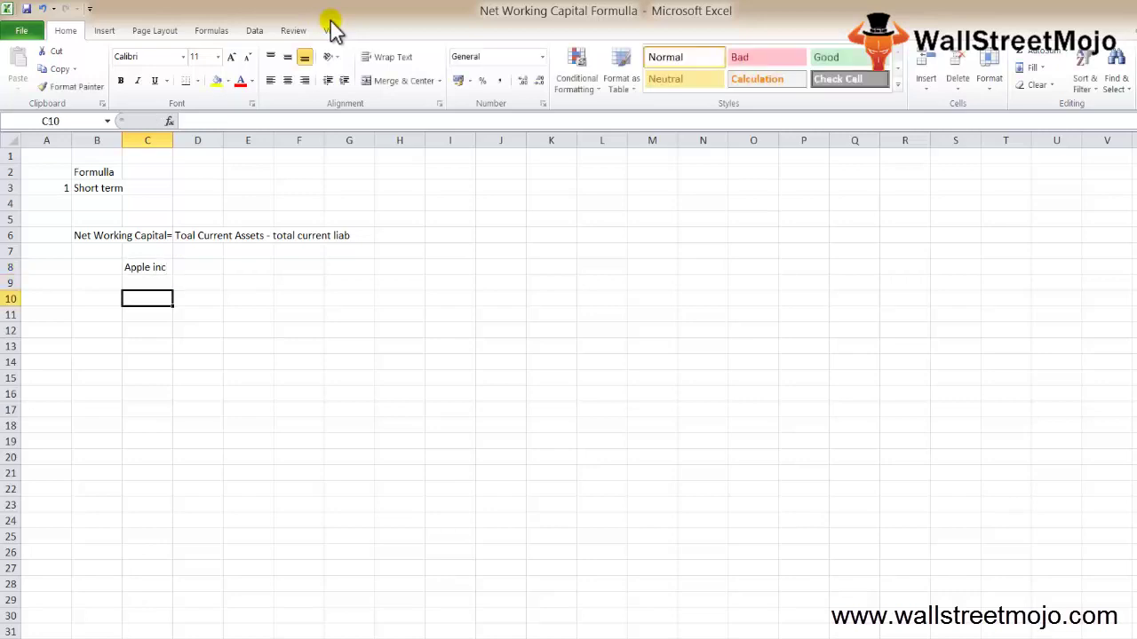
# Enter 'Sundry creditors' in C10 with an amount of 45000 in E10
pyautogui.write('Sund')
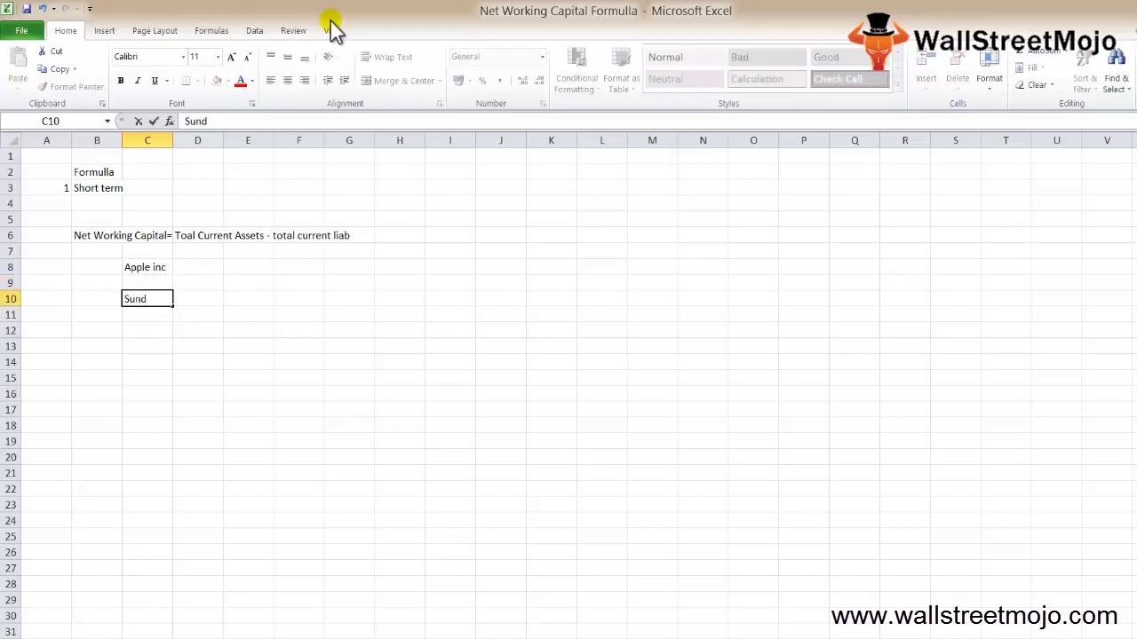
pyautogui.write('ry creditors')
pyautogui.press('Return')
pyautogui.press('Up')
pyautogui.press('Right')
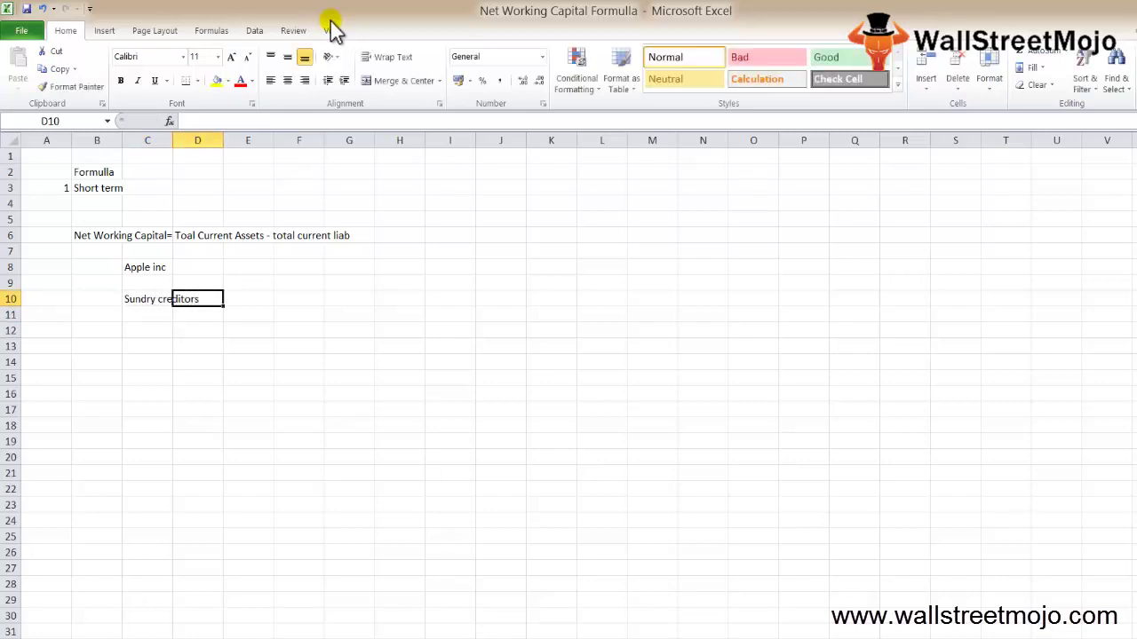
pyautogui.press('Right')
pyautogui.write('45000')
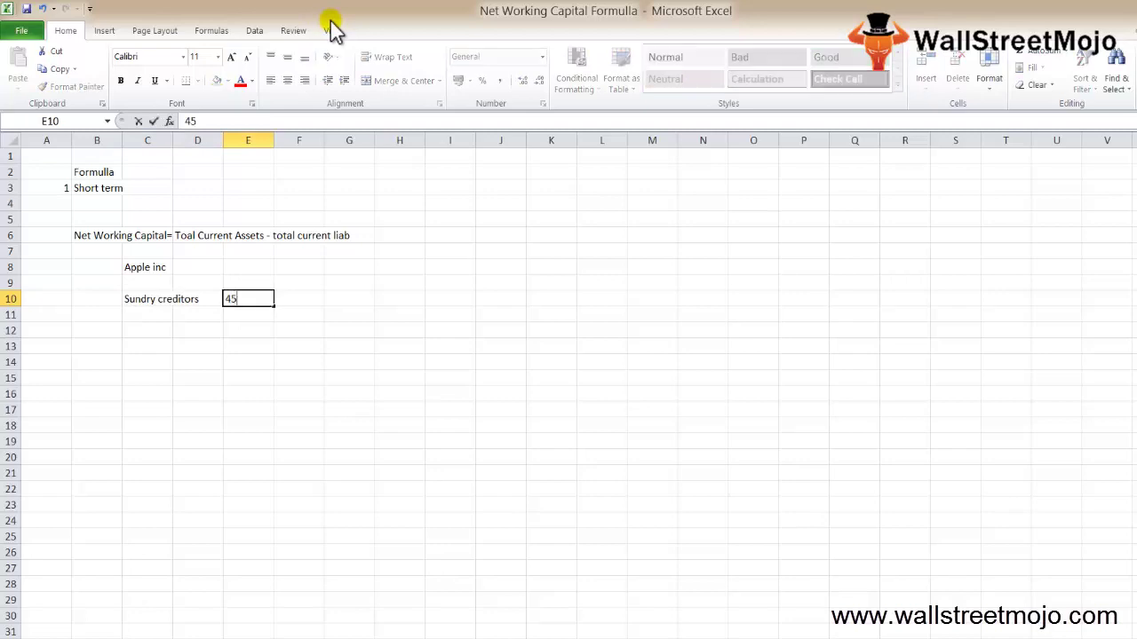
pyautogui.press('Return')
# Copy the creditors label to C12, change it to 'Sundry debtors', and enter 55000 in E12
pyautogui.press('Left')
pyautogui.press('Left')
pyautogui.press('Down')
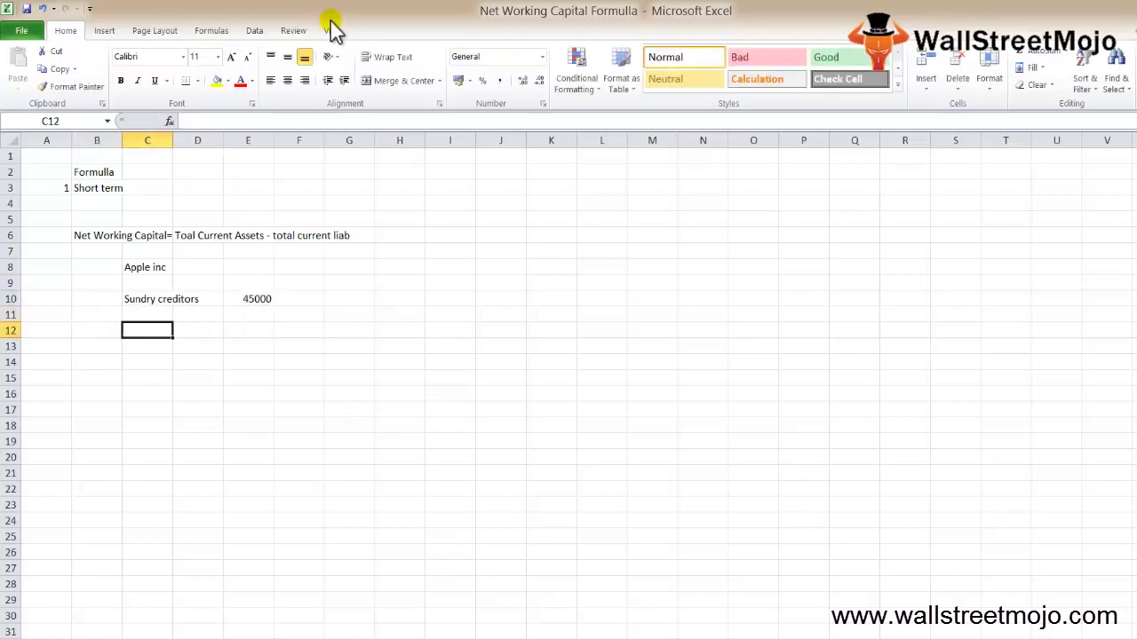
pyautogui.press('Up')
pyautogui.press('Up')
pyautogui.hotkey('ctrl', 'c')
pyautogui.press('Down')
pyautogui.press('Down')
pyautogui.hotkey('ctrl', 'v')
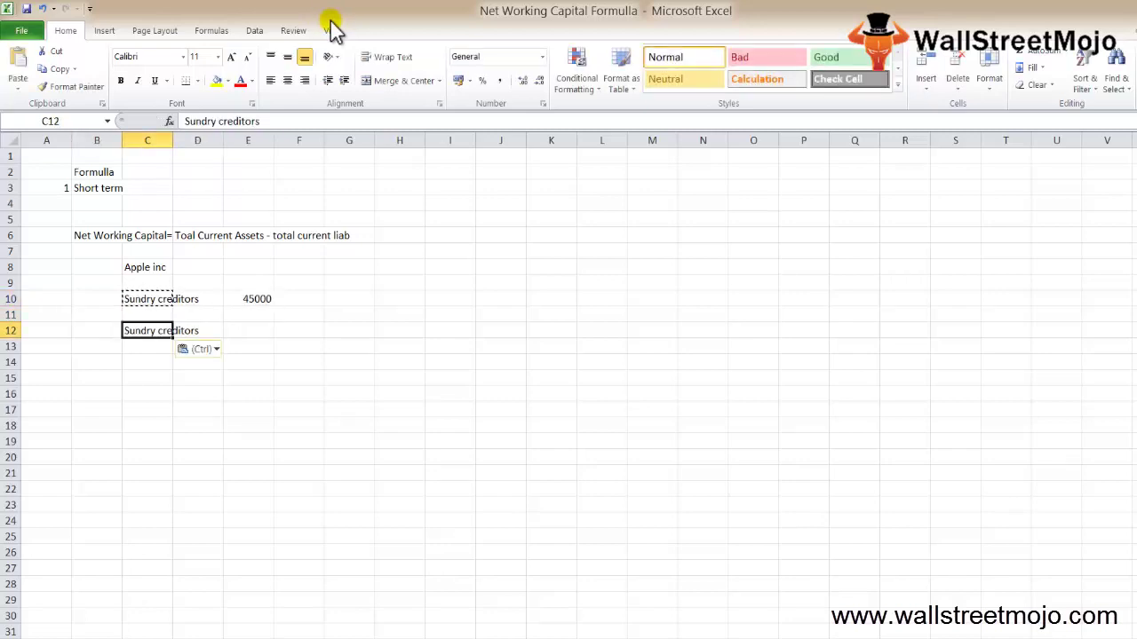
pyautogui.press('F2')
pyautogui.press('BackSpace')
pyautogui.press('BackSpace')
pyautogui.press('BackSpace')
pyautogui.press('BackSpace')
pyautogui.press('BackSpace')
pyautogui.press('BackSpace')
pyautogui.press('BackSpace')
pyautogui.press('BackSpace')
pyautogui.press('BackSpace')
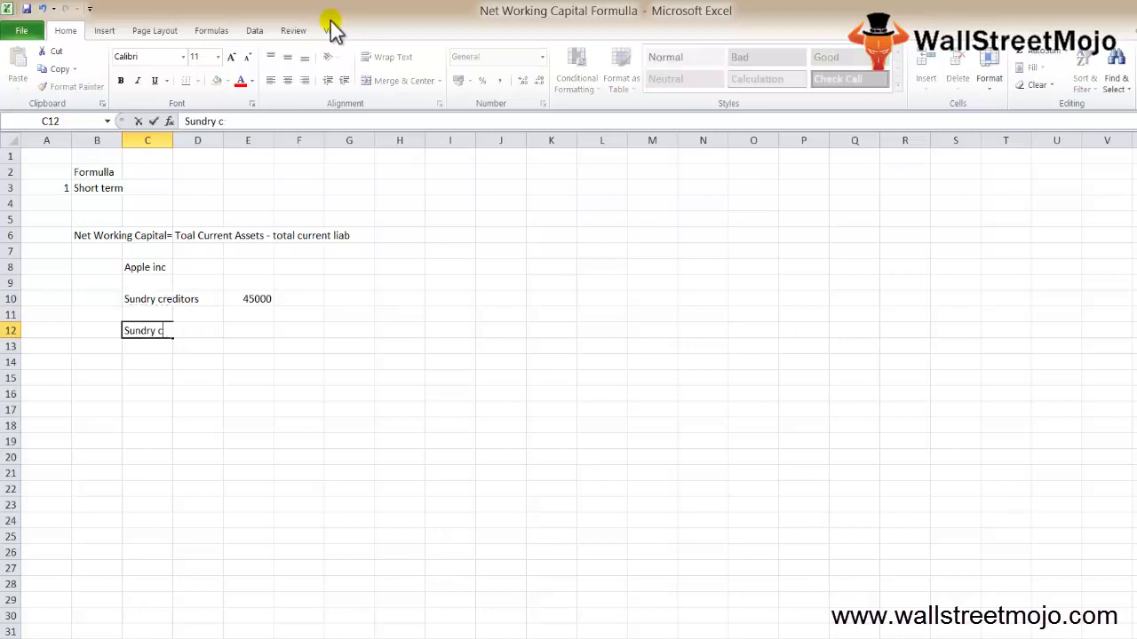
pyautogui.write('debtors')
pyautogui.press('Tab')
pyautogui.press('Tab')
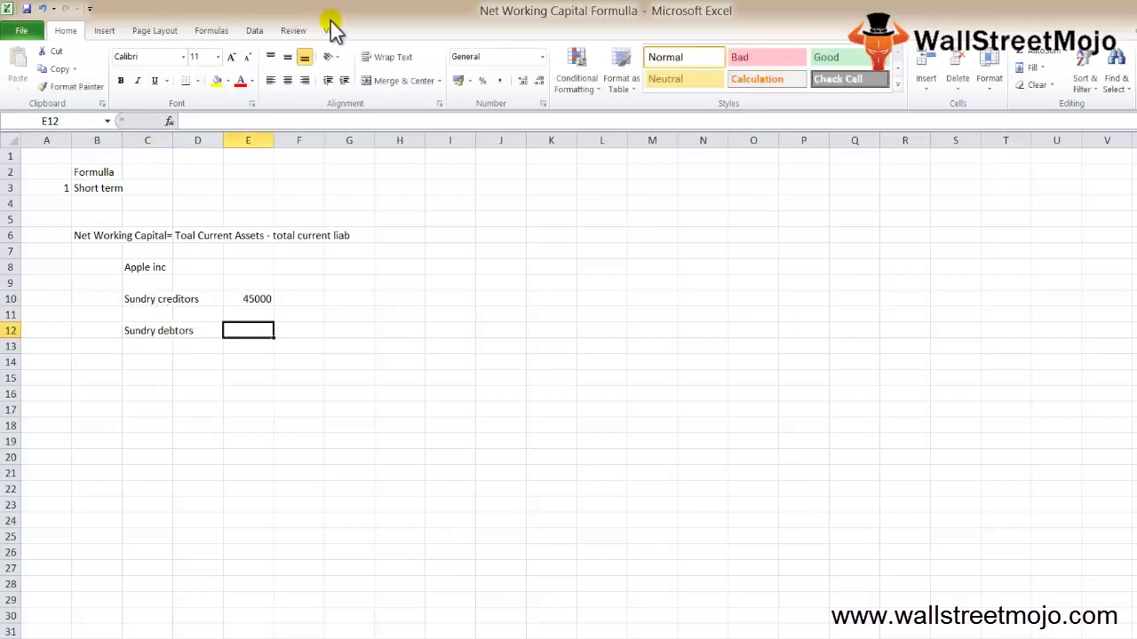
pyautogui.write('55000')
pyautogui.press('Return')
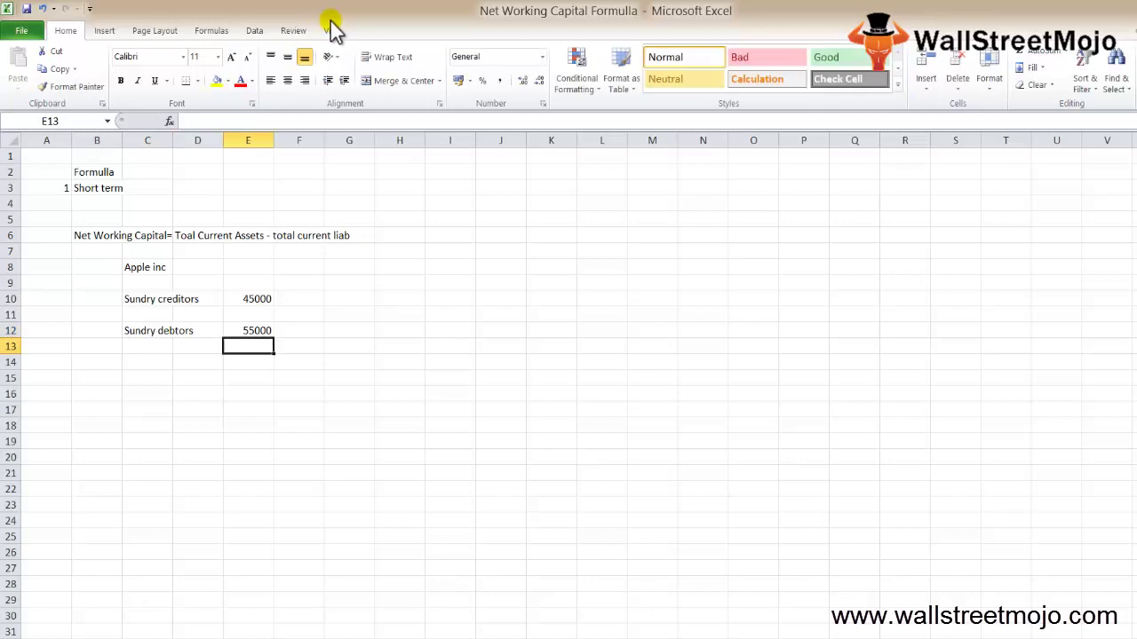
pyautogui.press('Down')
pyautogui.press('Left')
pyautogui.press('Left')
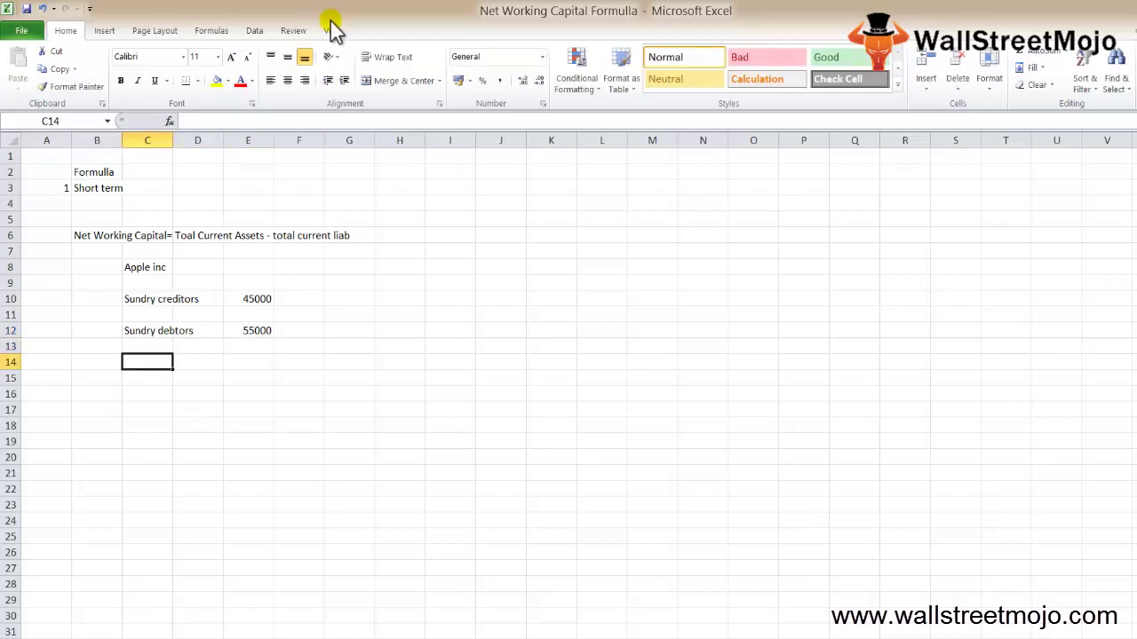
# Enter 'Invent' in C14 with 40000 in E14
pyautogui.write('Inven')
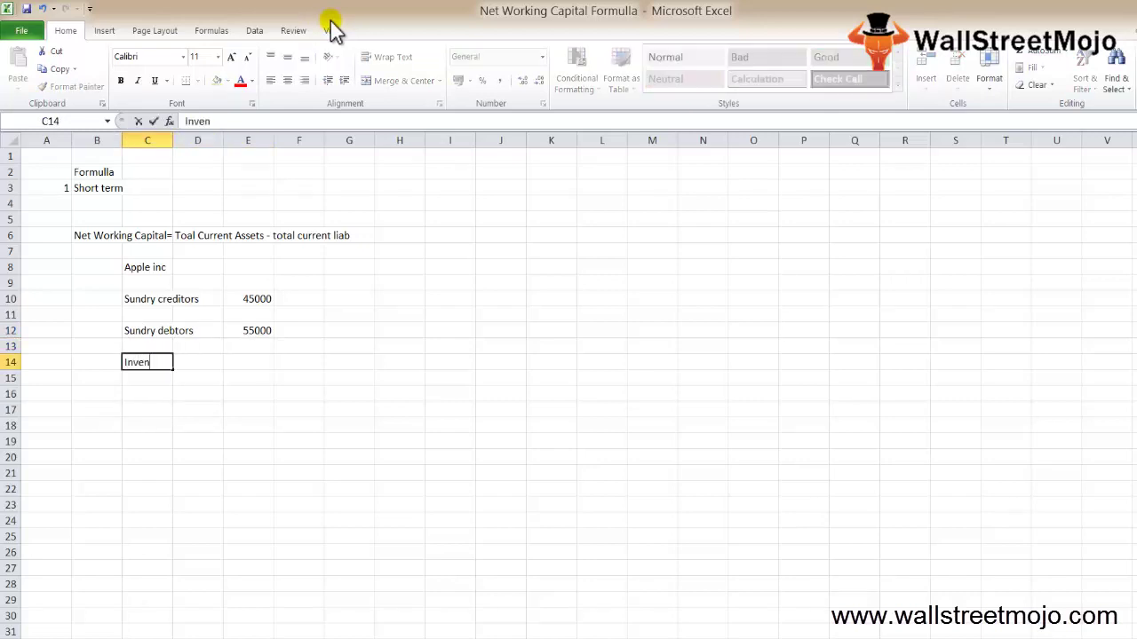
pyautogui.write('torie')
pyautogui.press('BackSpace')
pyautogui.press('BackSpace')
pyautogui.press('BackSpace')
pyautogui.press('BackSpace')
pyautogui.press('BackSpace')
pyautogui.press('BackSpace')
pyautogui.write('ntor')
pyautogui.press('BackSpace')
pyautogui.press('BackSpace')
pyautogui.press('Return')
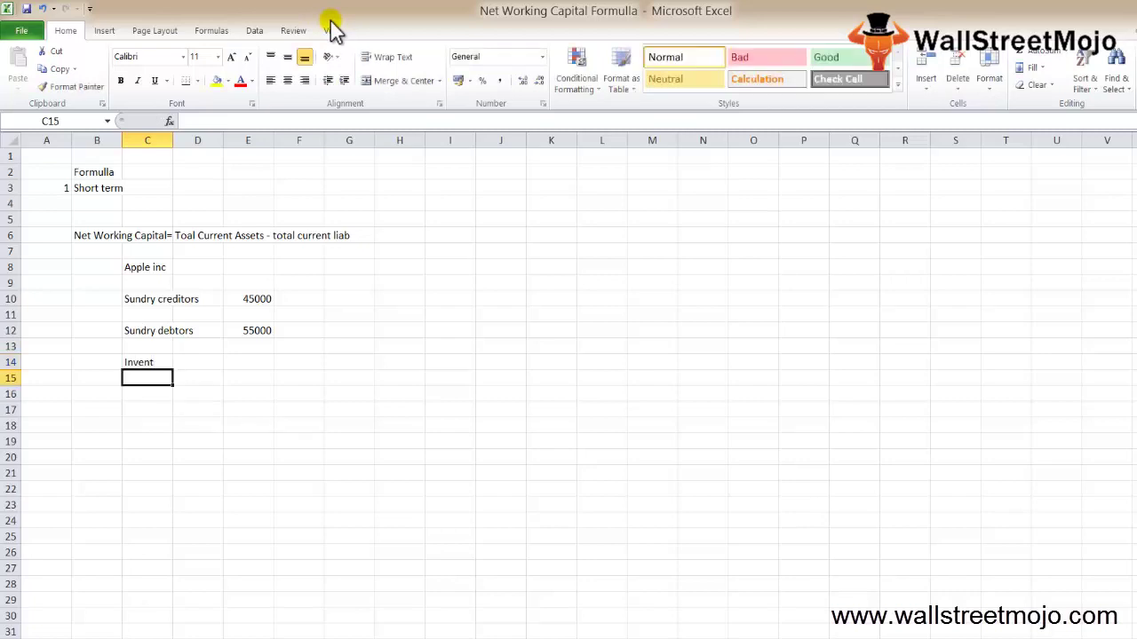
pyautogui.press('Up')
pyautogui.press('Right')
pyautogui.press('Right')
pyautogui.press('Right')
pyautogui.press('Left')
pyautogui.write('40000')
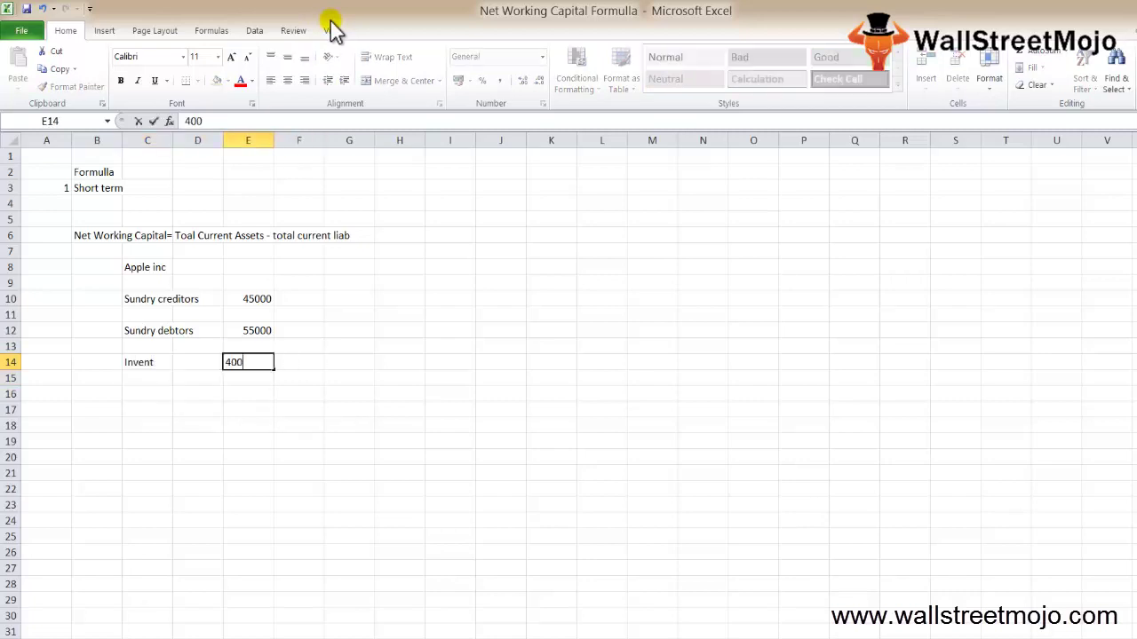
pyautogui.press('Return')
# Enter 'Preapaid salaries' in C16 with 15000 in E16
pyautogui.press('Left')
pyautogui.press('Left')
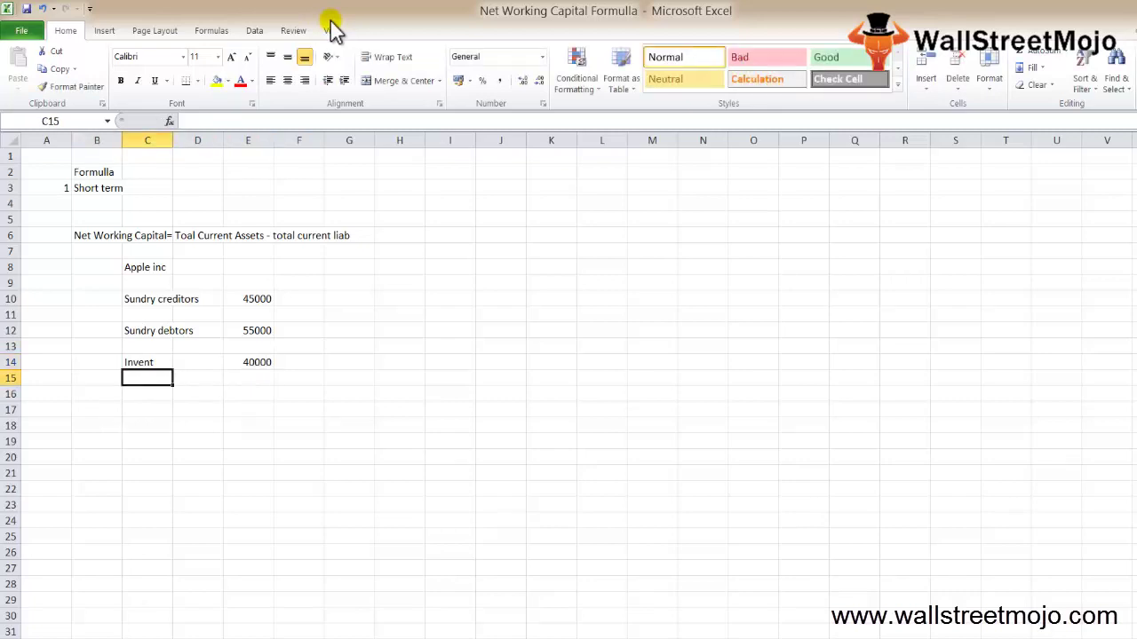
pyautogui.press('Down')
pyautogui.write('Preap')
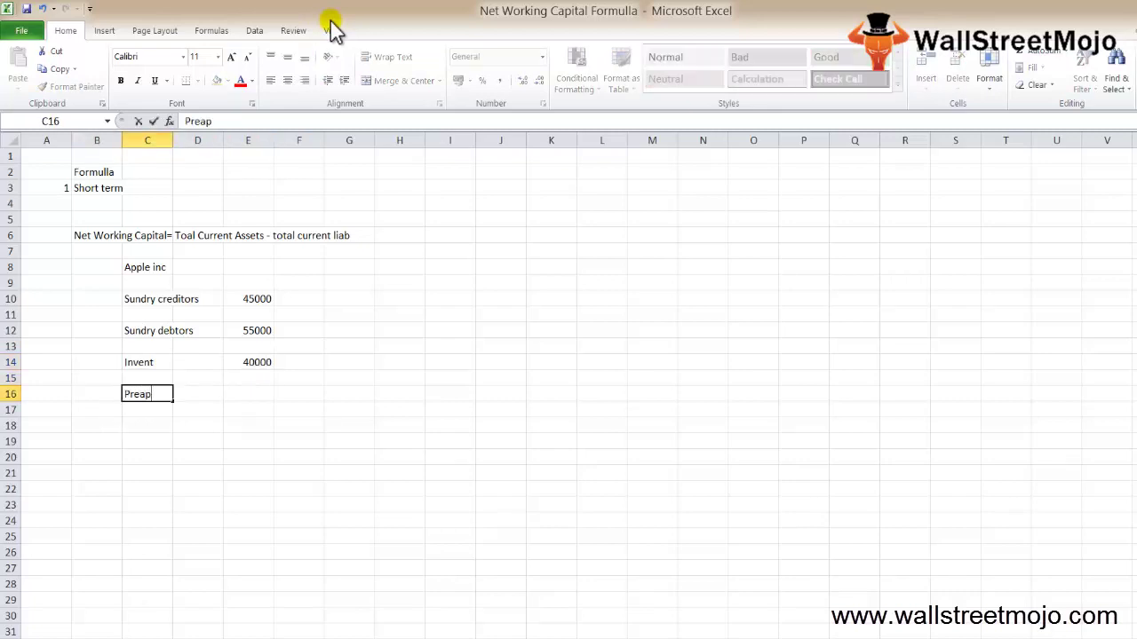
pyautogui.write('aid salaries')
pyautogui.press('Return')
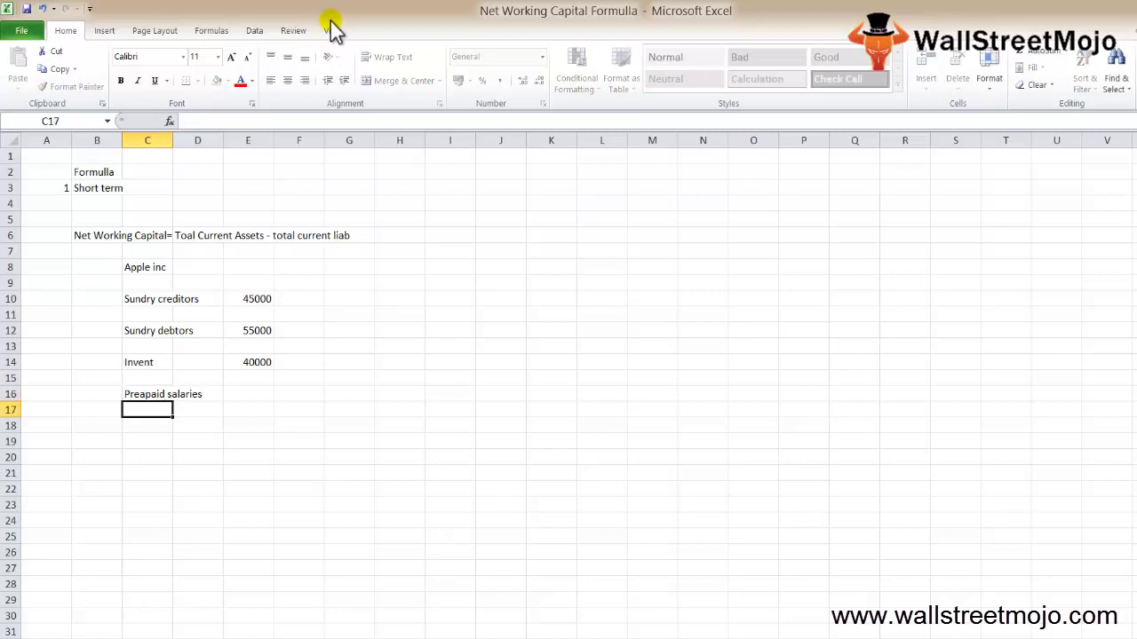
pyautogui.press('Up')
pyautogui.press('Right')
pyautogui.press('Right')
pyautogui.write('15000')
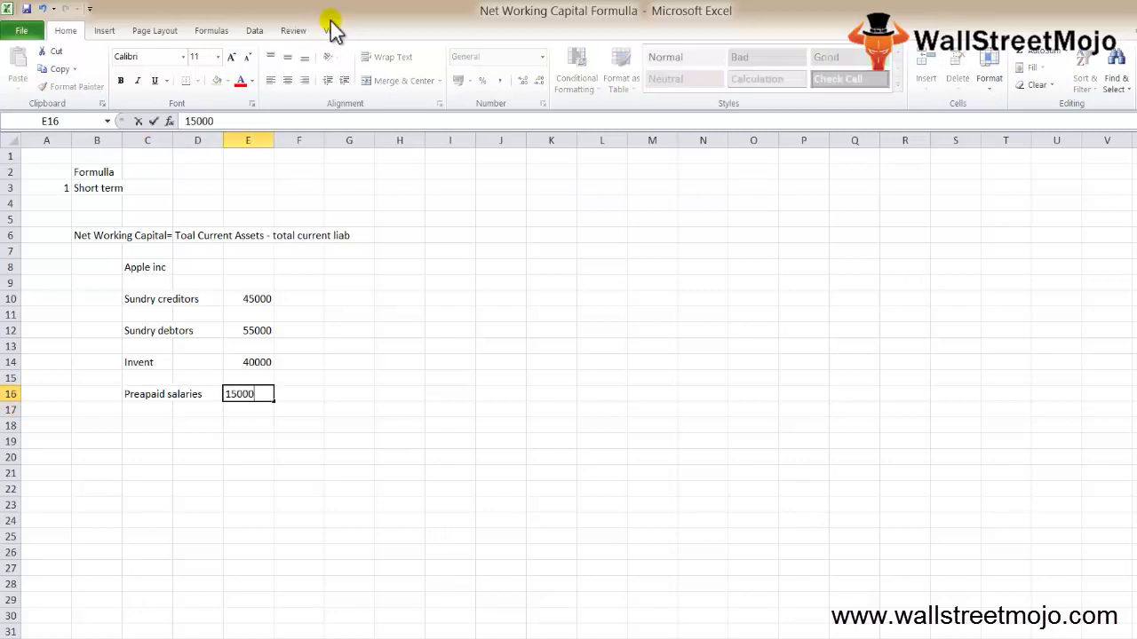
pyautogui.press('Return')
# Enter 'os advert' in row 18 with 5000 in E18
pyautogui.press('Left')
pyautogui.press('Left')
pyautogui.press('Left')
pyautogui.press('Down')
pyautogui.press('Right')
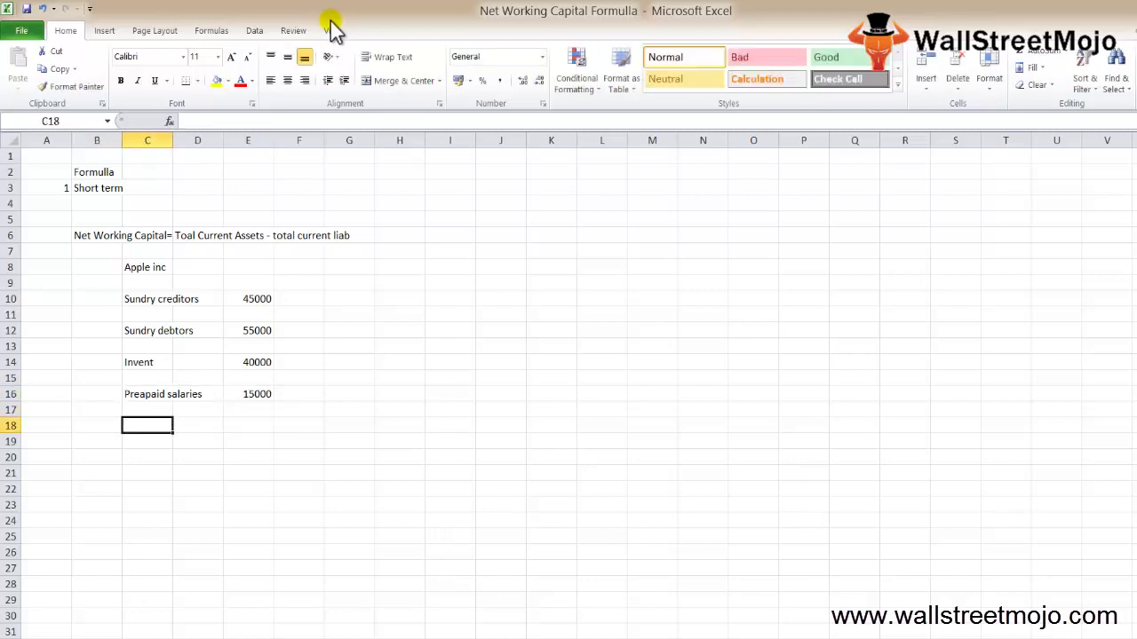
pyautogui.write('os advert')
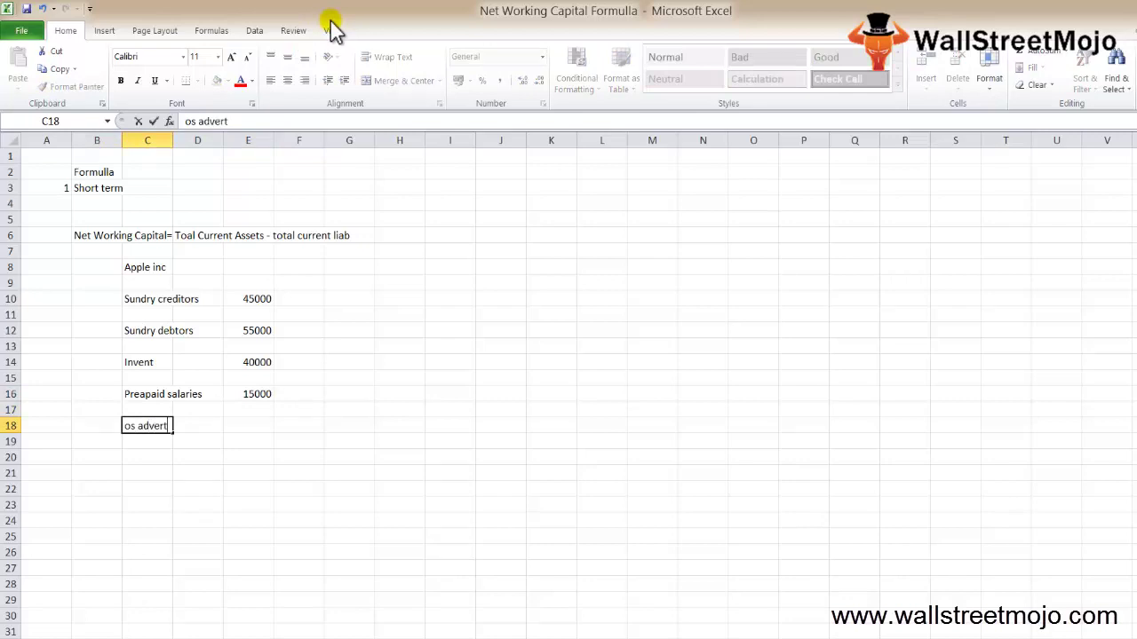
pyautogui.press('Right')
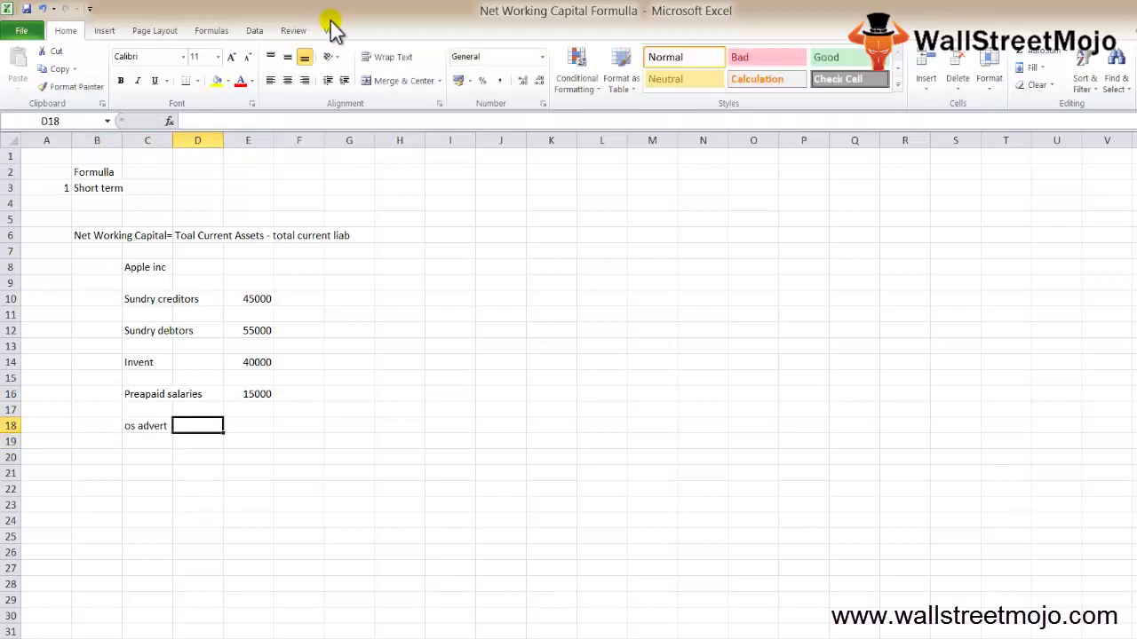
pyautogui.press('Right')
pyautogui.write('5000')
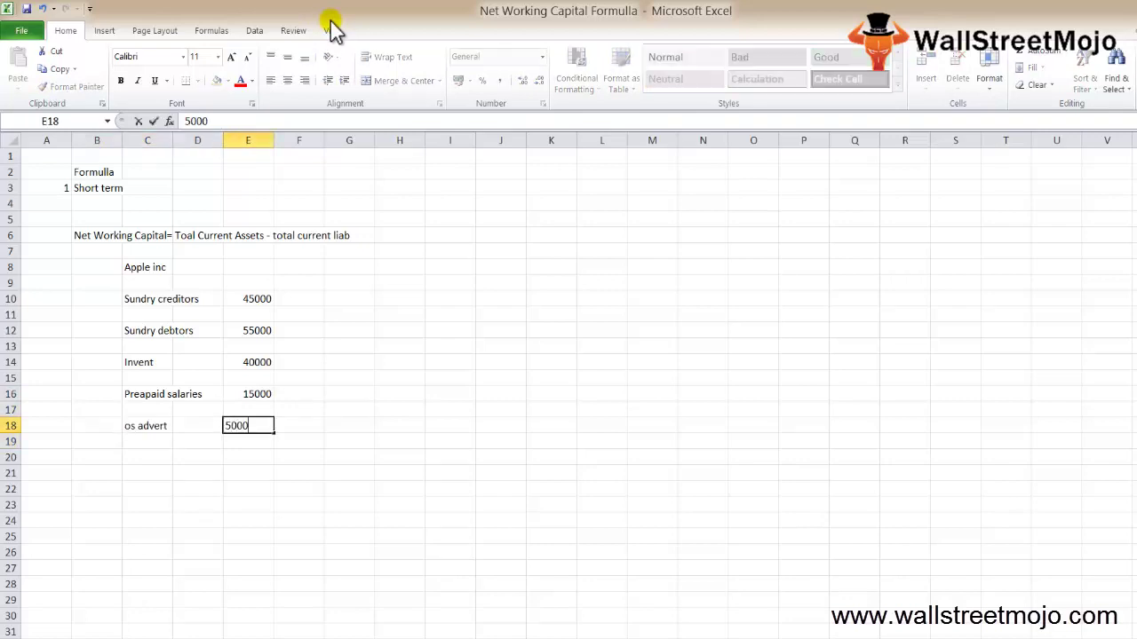
pyautogui.press('Return')
# Check the entries and select the item rows upward from the os advert row
pyautogui.press('Up')
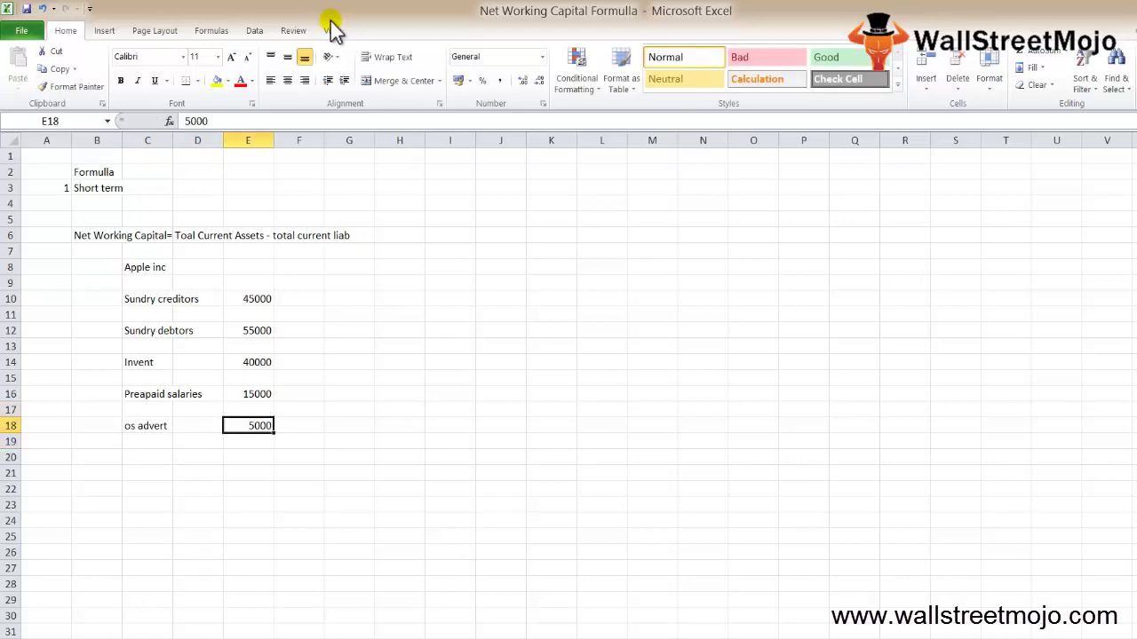
pyautogui.press('Down')
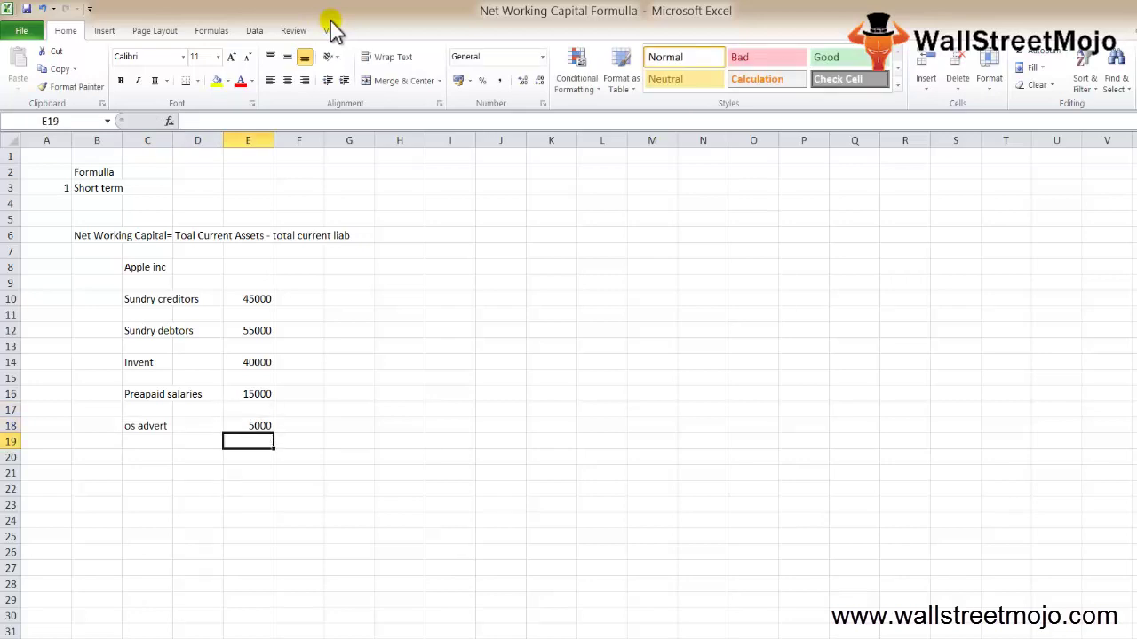
pyautogui.press('Down')
pyautogui.press('Down')
pyautogui.press('Left')
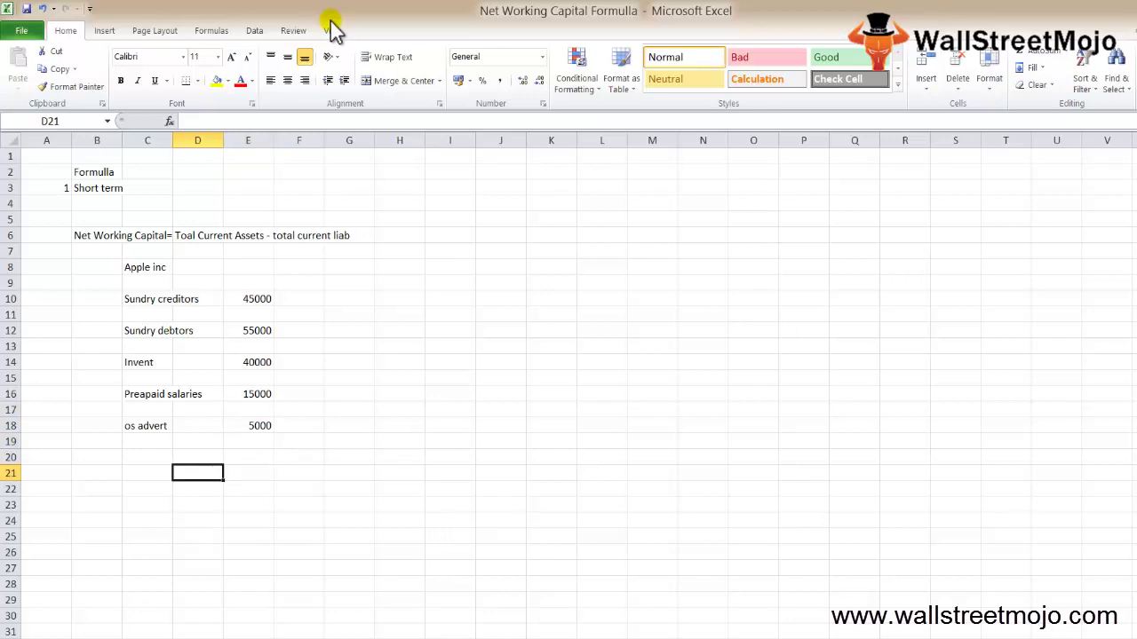
pyautogui.press('Up')
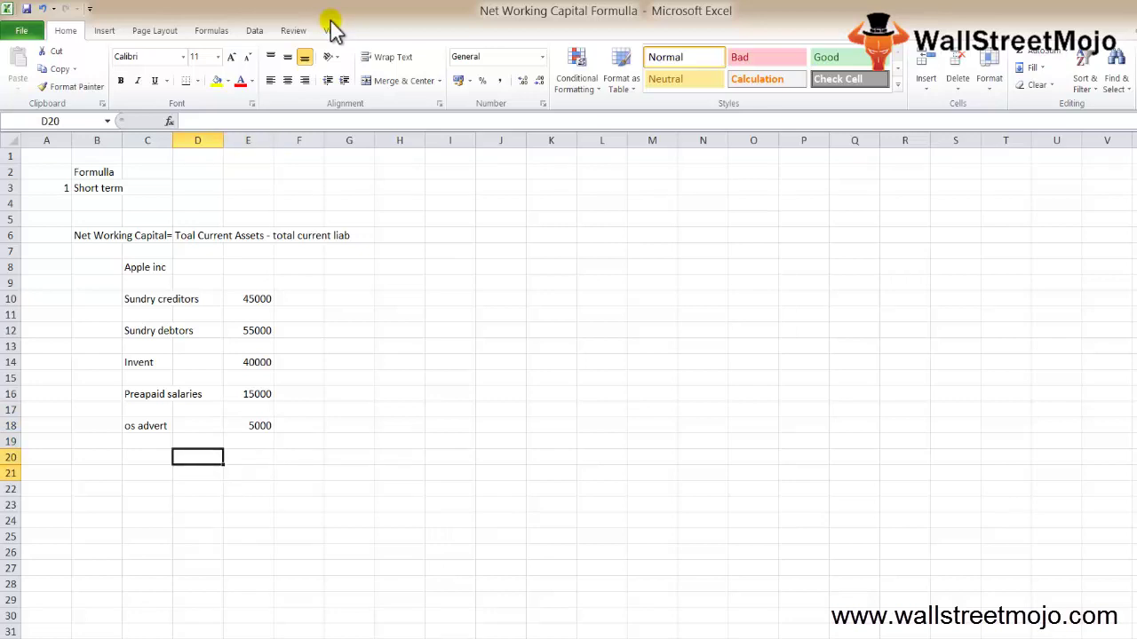
pyautogui.press('Up')
pyautogui.press('Up')
pyautogui.hotkey('shift', 'space')
pyautogui.hotkey('shift', 'Up')
pyautogui.hotkey('shift', 'Up')
pyautogui.hotkey('shift', 'Up')
pyautogui.hotkey('shift', 'Up')
pyautogui.hotkey('shift', 'Up')
pyautogui.hotkey('shift', 'Up')
pyautogui.hotkey('shift', 'Up')
pyautogui.hotkey('shift', 'Up')
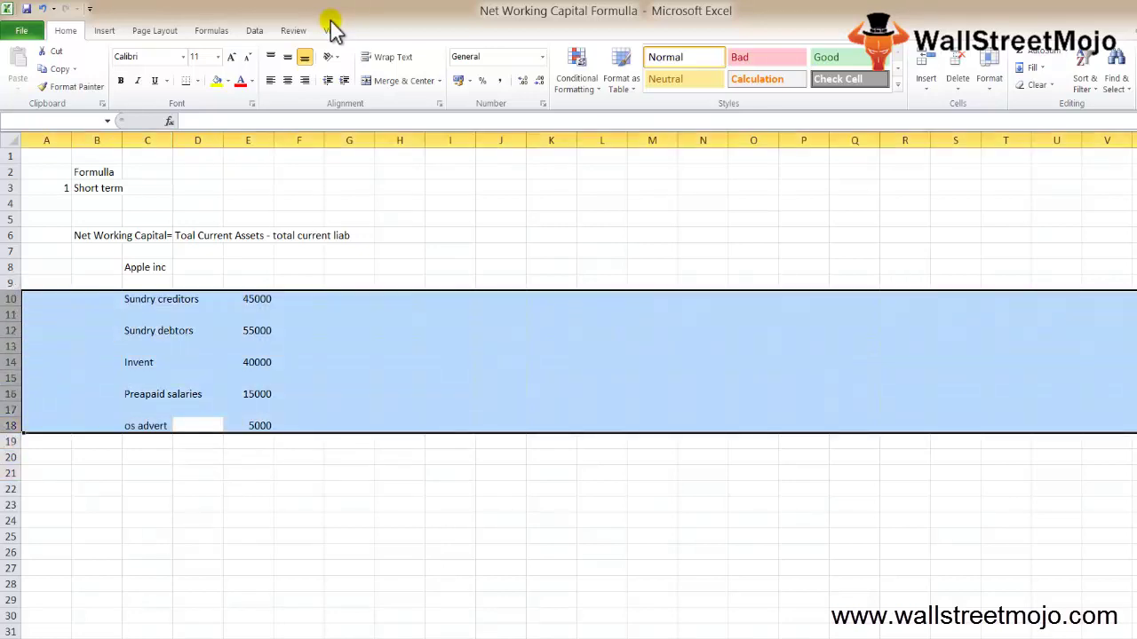
# Label C22 'CA' and reference the Sundry debtors label (=C12) in D22
pyautogui.press('Down')
pyautogui.press('Down')
pyautogui.press('Down')
pyautogui.press('Down')
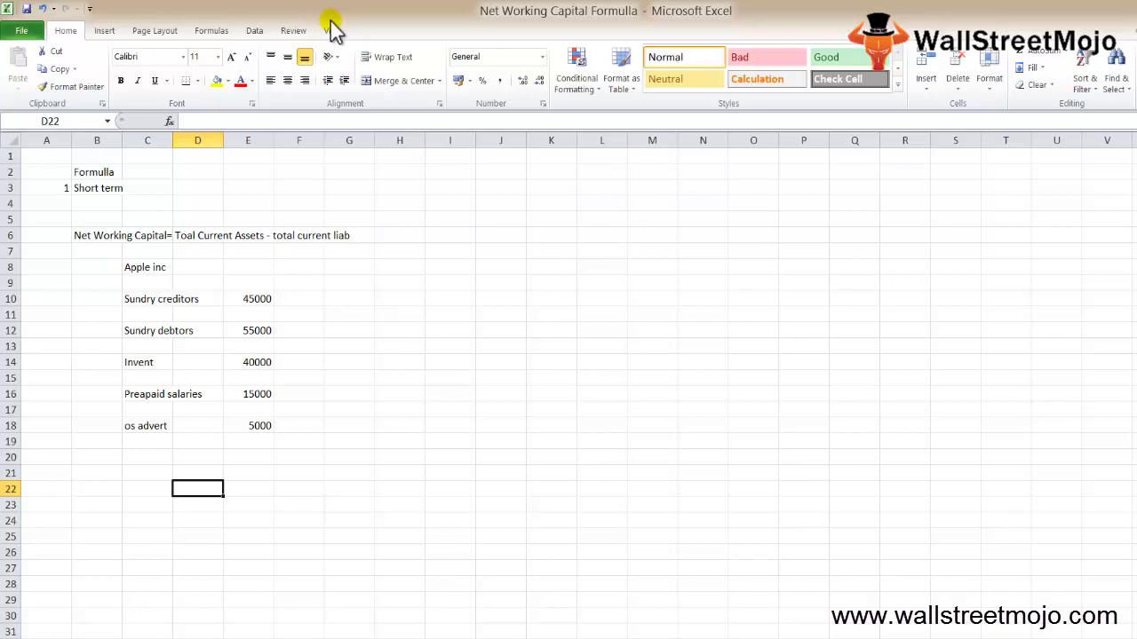
pyautogui.press('Down')
pyautogui.press('Down')
pyautogui.press('Up')
pyautogui.press('Up')
pyautogui.press('Left')
pyautogui.write('CA')
pyautogui.press('Right')
pyautogui.write('=')
pyautogui.press('Up')
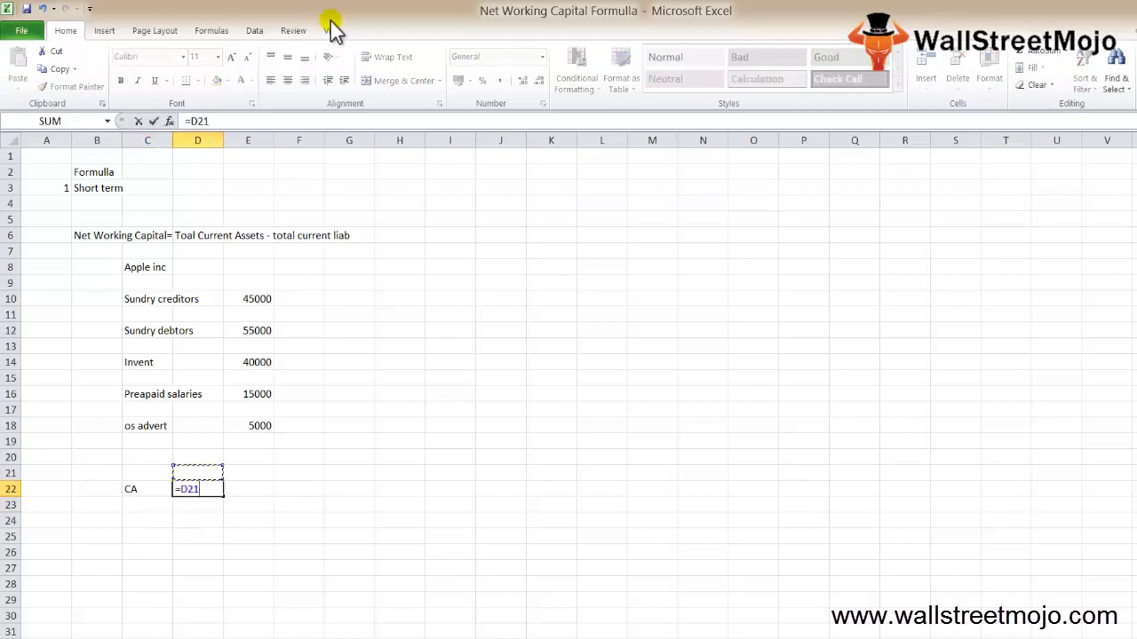
pyautogui.press('Up')
pyautogui.press('Up')
pyautogui.press('Up')
pyautogui.press('Up')
pyautogui.press('Up')
pyautogui.press('Up')
pyautogui.press('Up')
pyautogui.press('Up')
pyautogui.press('Up')
pyautogui.press('Left')
pyautogui.press('Tab')
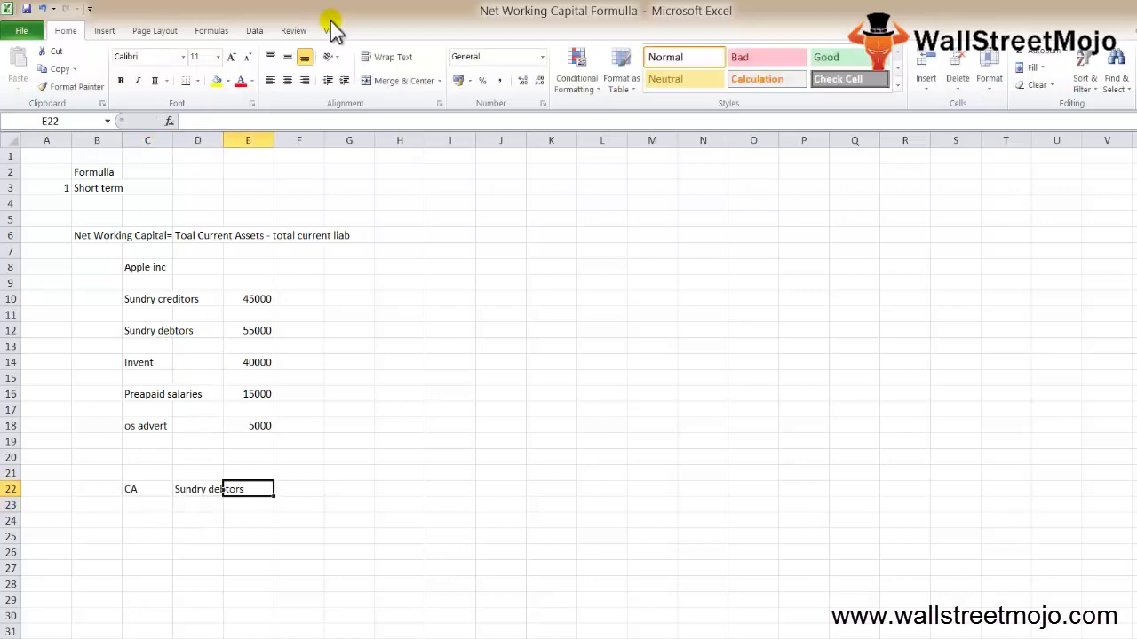
# Reference Invent (=C14) and Preapaid salaries (=C16) further along row 22
pyautogui.press('Right')
pyautogui.write('=')
pyautogui.press('Up')
pyautogui.press('Up')
pyautogui.press('Up')
pyautogui.press('Up')
pyautogui.press('Up')
pyautogui.press('Up')
pyautogui.press('Up')
pyautogui.press('Left')
pyautogui.press('Left')
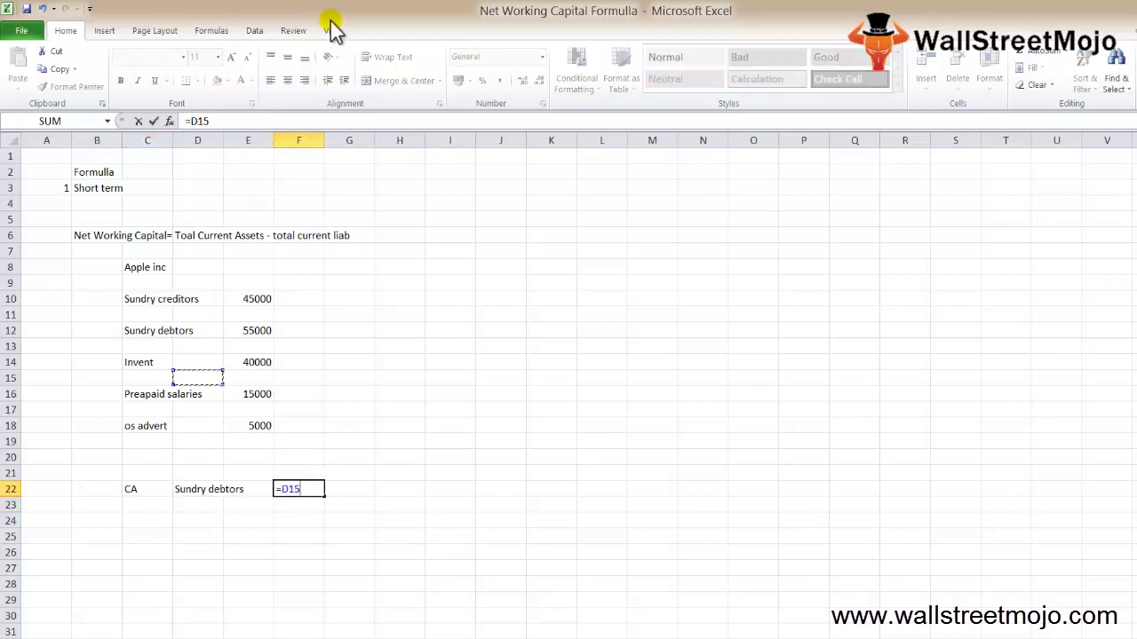
pyautogui.press('Left')
pyautogui.press('Up')
pyautogui.press('Tab')
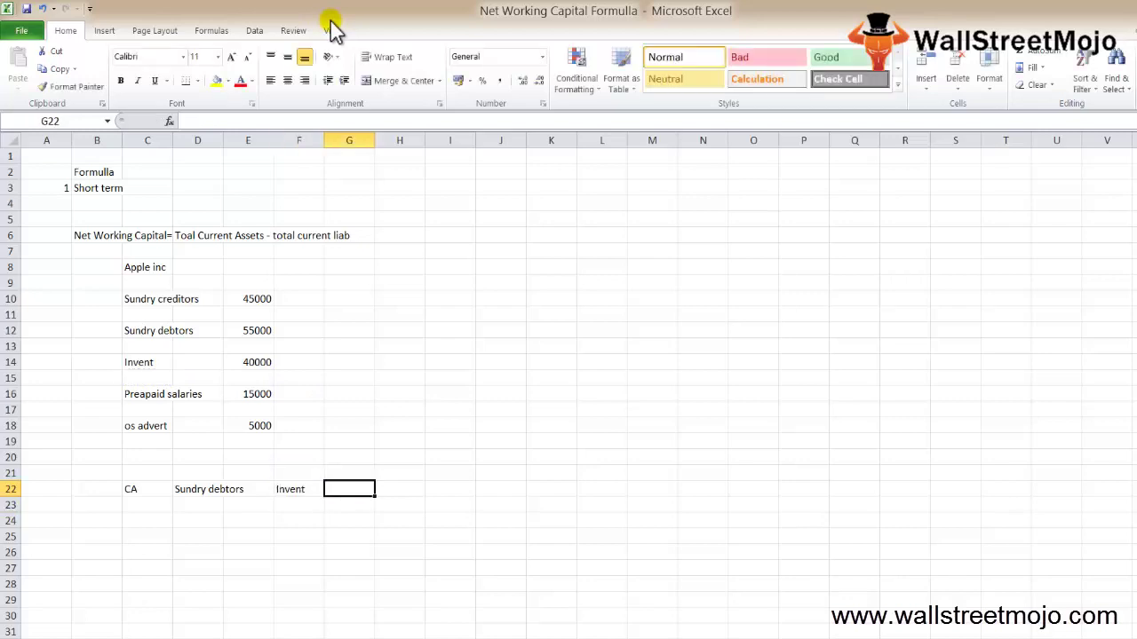
pyautogui.write('=')
pyautogui.press('Up')
pyautogui.press('Up')
pyautogui.press('Up')
pyautogui.press('Up')
pyautogui.press('Up')
pyautogui.press('Up')
pyautogui.press('Left')
pyautogui.press('Left')
pyautogui.press('Left')
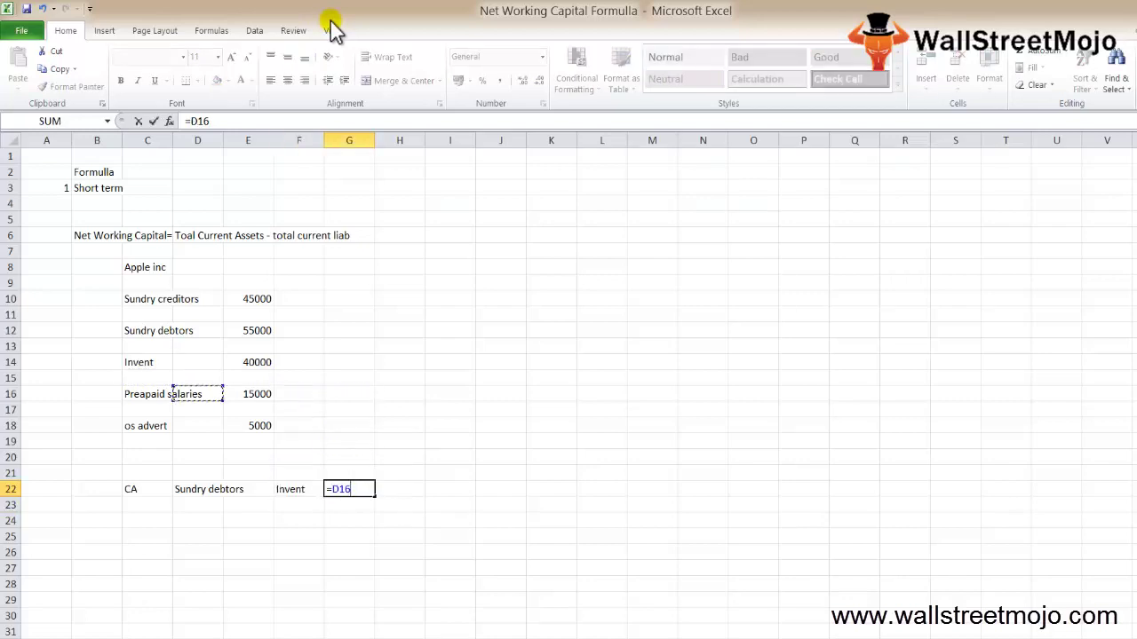
pyautogui.press('Left')
pyautogui.press('Return')
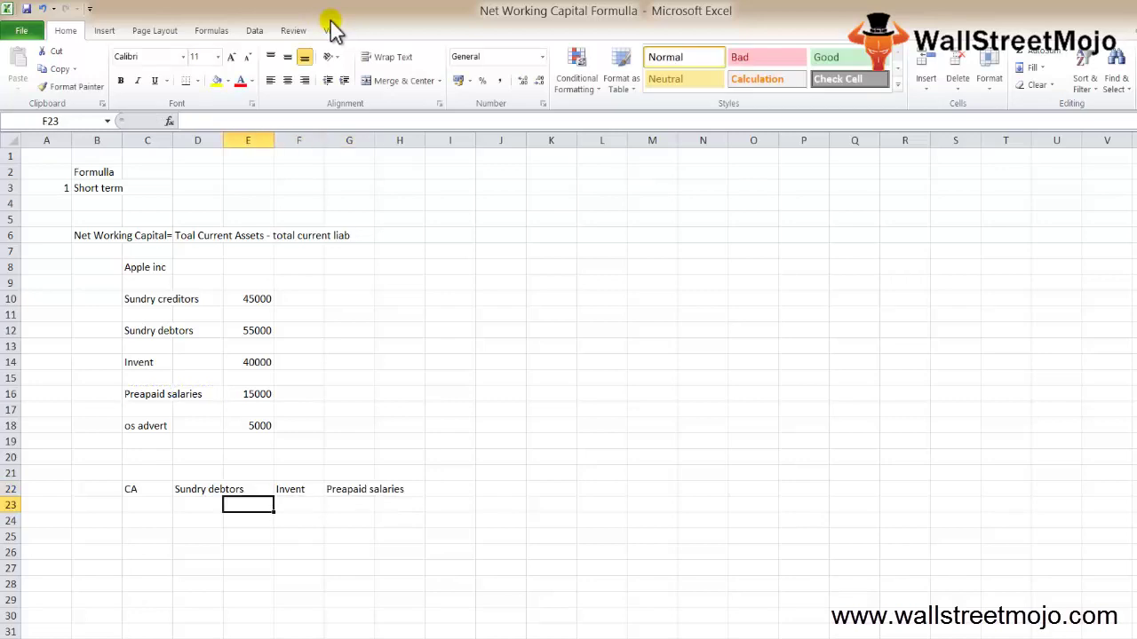
# Label C24 'CL' and reference the Sundry creditors label (=C10) in D24
pyautogui.press('Left')
pyautogui.press('Left')
pyautogui.press('Down')
pyautogui.write('CL')
pyautogui.press('Tab')
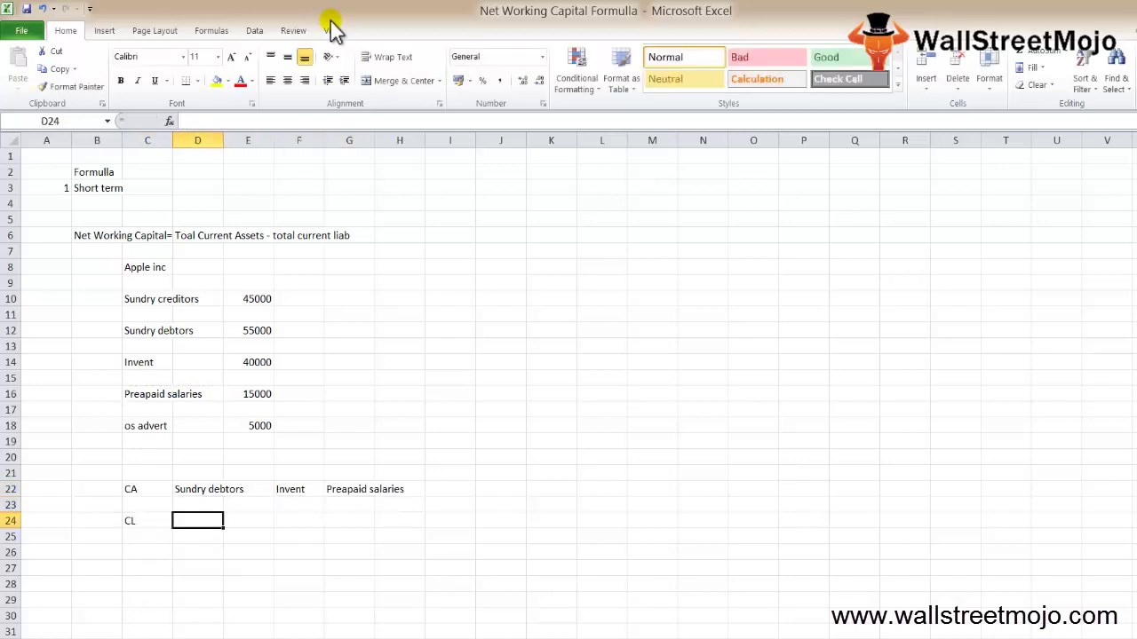
pyautogui.write('=')
pyautogui.press('Up')
pyautogui.press('Up')
pyautogui.press('Up')
pyautogui.press('Up')
pyautogui.press('Up')
pyautogui.press('Up')
pyautogui.press('Up')
pyautogui.press('Up')
pyautogui.press('Left')
pyautogui.press('Up')
pyautogui.press('Up')
pyautogui.press('Up')
pyautogui.press('Up')
pyautogui.press('Up')
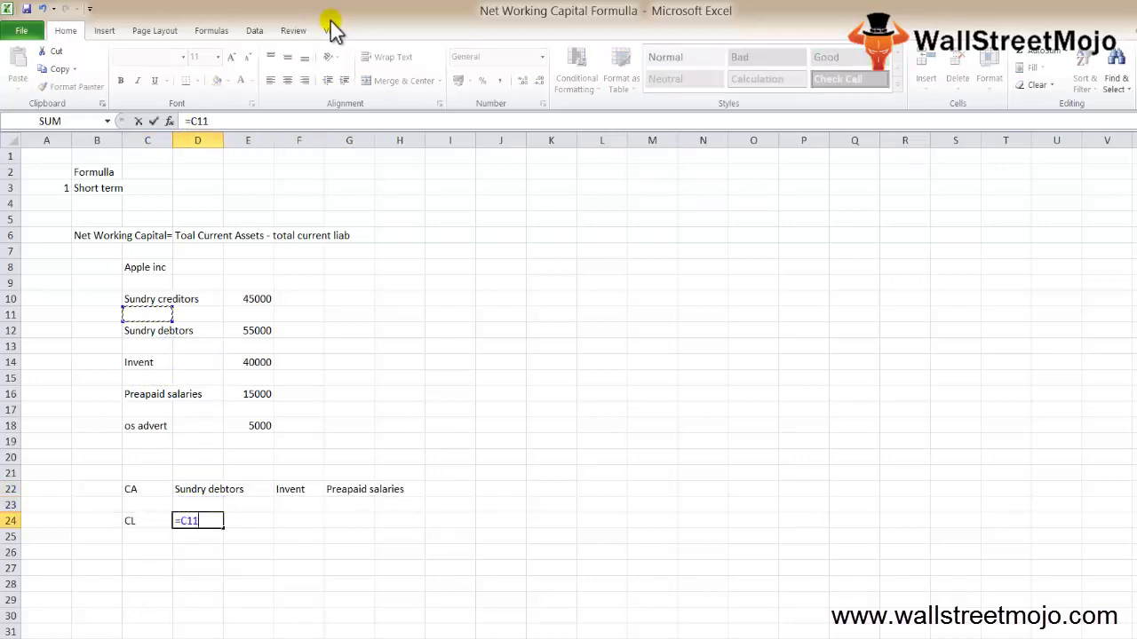
pyautogui.press('Up')
pyautogui.press('Return')
# Reference the os advert label (=C18) in F24 of the CL row
pyautogui.press('Up')
pyautogui.press('Right')
pyautogui.press('Right')
pyautogui.write('=')
pyautogui.press('Up')
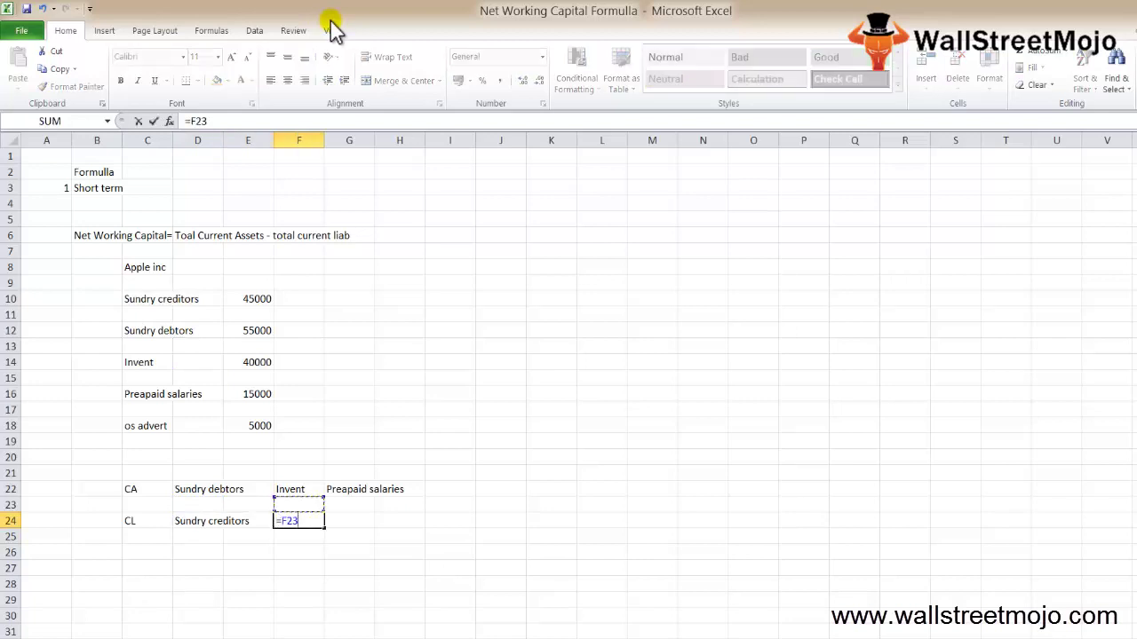
pyautogui.press('Up')
pyautogui.press('Up')
pyautogui.press('Up')
pyautogui.press('Up')
pyautogui.press('Left')
pyautogui.press('Left')
pyautogui.press('Left')
pyautogui.press('Up')
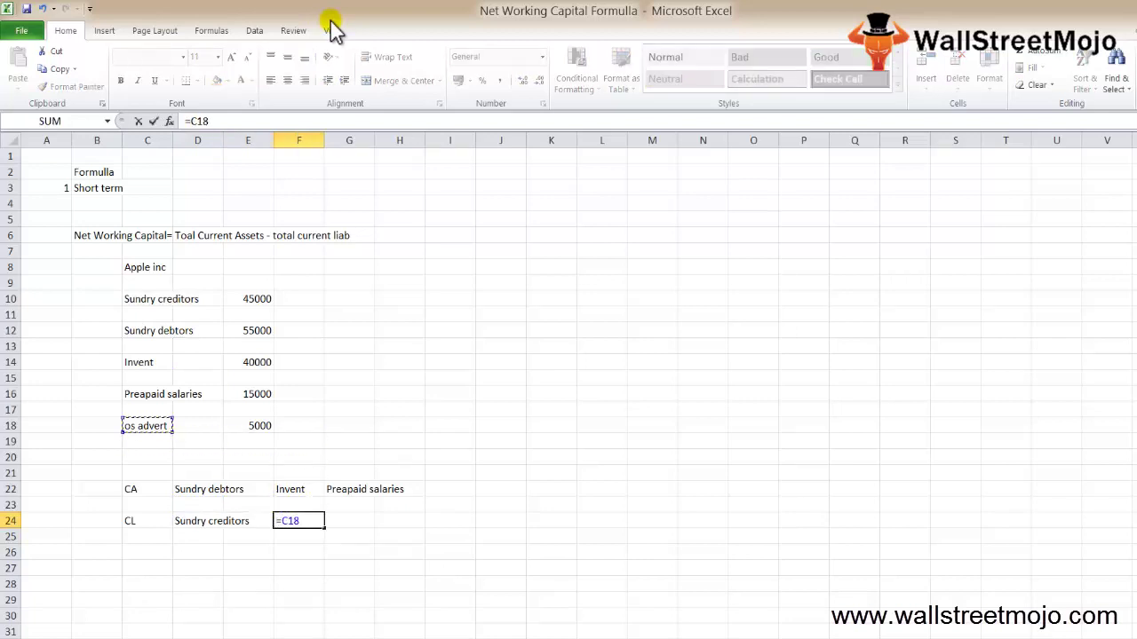
pyautogui.press('Return')
pyautogui.press('Down')
pyautogui.press('Down')
pyautogui.press('Left')
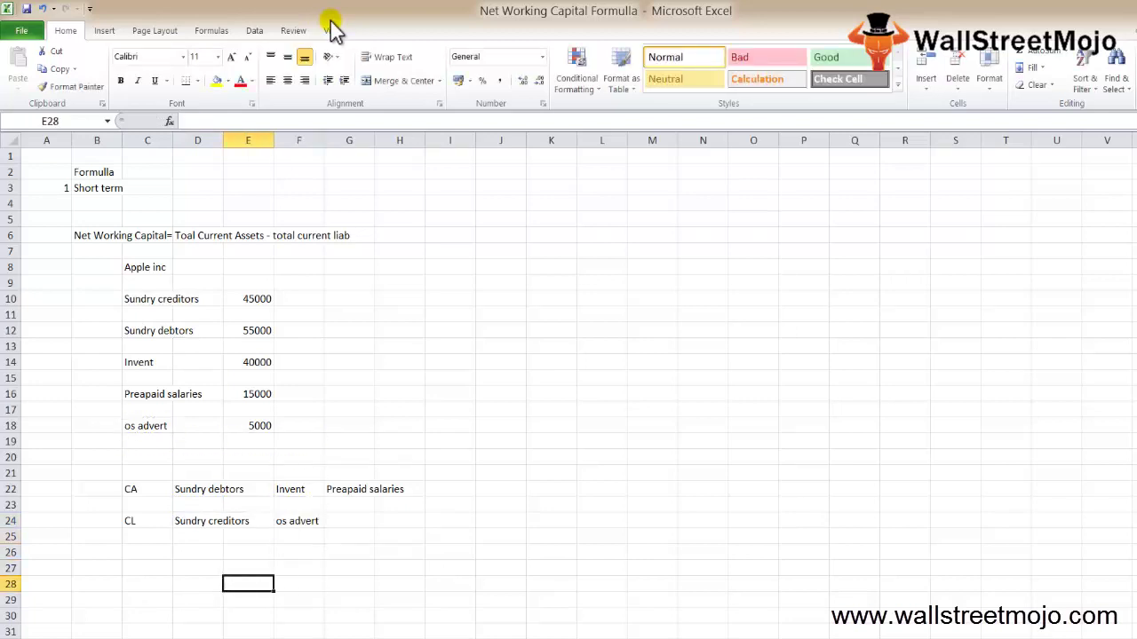
pyautogui.press('Left')
pyautogui.press('Up')
pyautogui.press('Right')
pyautogui.press('Down')
# Discard the unfinished formula in E27 and enter the label CA in D26
pyautogui.write('=')
pyautogui.press('Up')
pyautogui.press('Up')
pyautogui.press('Up')
pyautogui.press('Up')
pyautogui.press('Up')
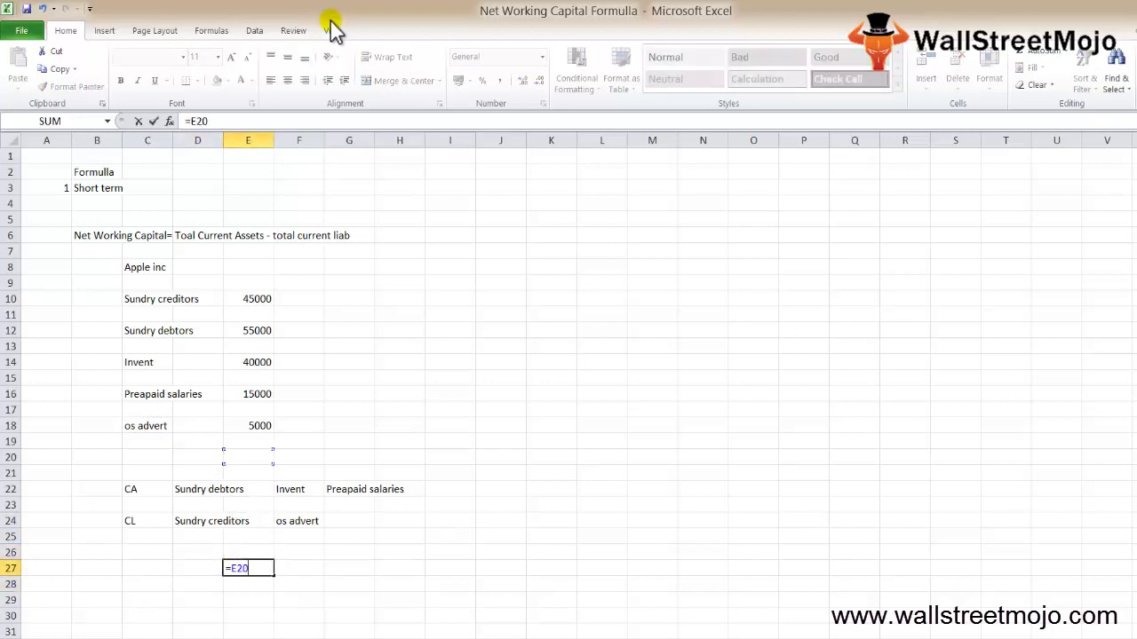
pyautogui.press('Escape')
pyautogui.press('Left')
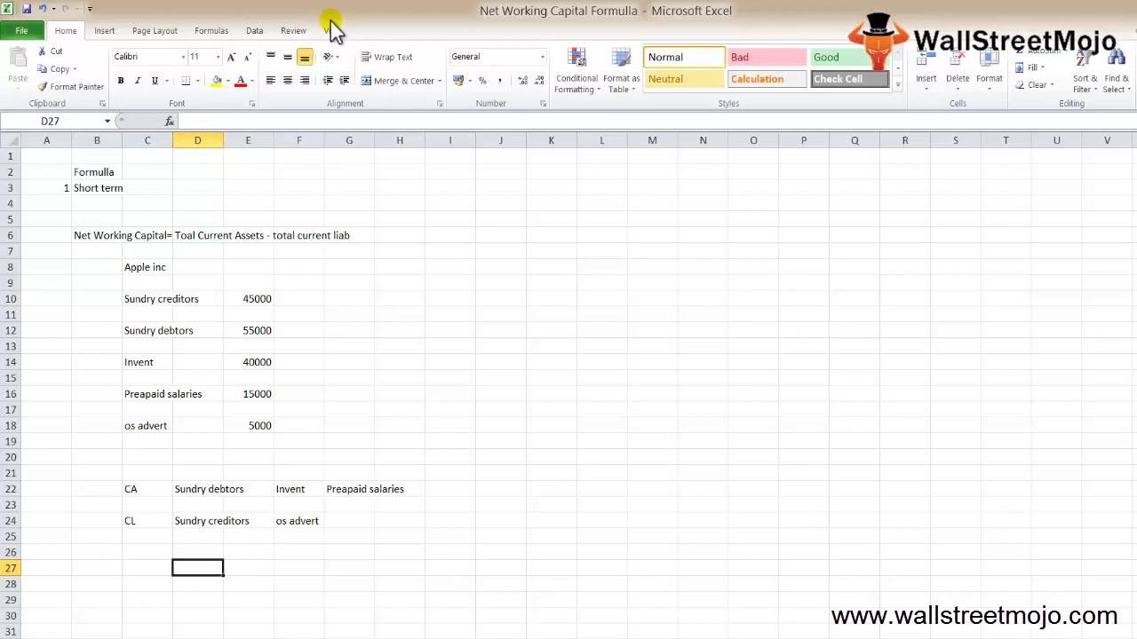
pyautogui.press('Up')
pyautogui.write('CA')
pyautogui.press('Return')
pyautogui.press('Up')
# Enter the CA formula =E12+E14+E18 in E26, giving 110000
pyautogui.press('Right')
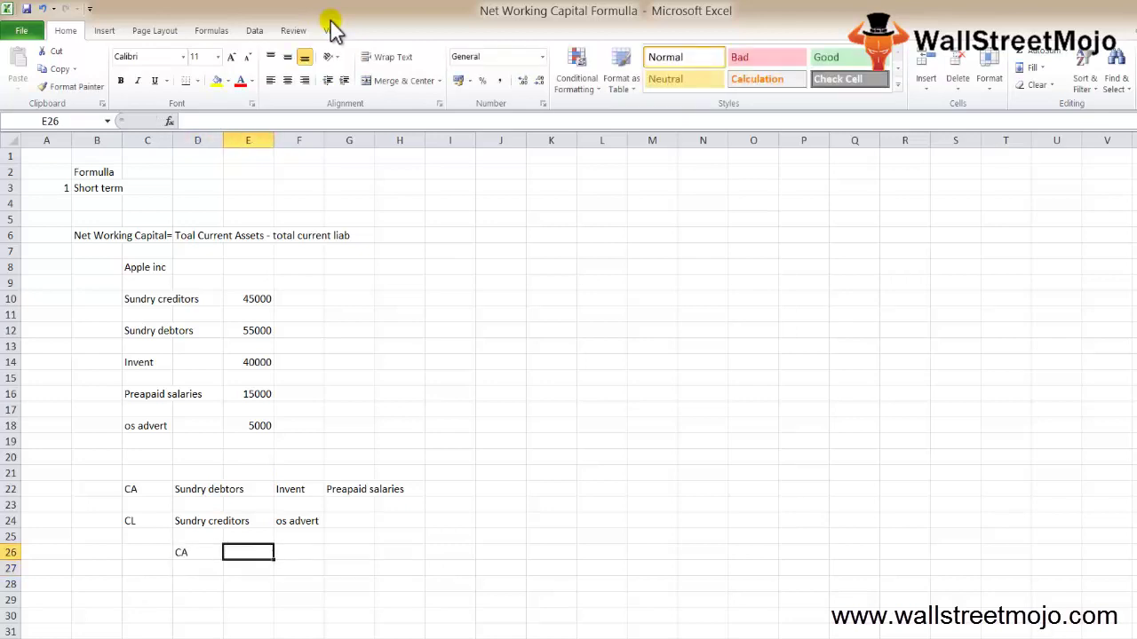
pyautogui.write('=')
pyautogui.press('Up')
pyautogui.press('Up')
pyautogui.press('Up')
pyautogui.press('Up')
pyautogui.press('Up')
pyautogui.press('Up')
pyautogui.press('Up')
pyautogui.press('Up')
pyautogui.press('Up')
pyautogui.press('Up')
pyautogui.press('Up')
pyautogui.press('Up')
pyautogui.press('Up')
pyautogui.press('Up')
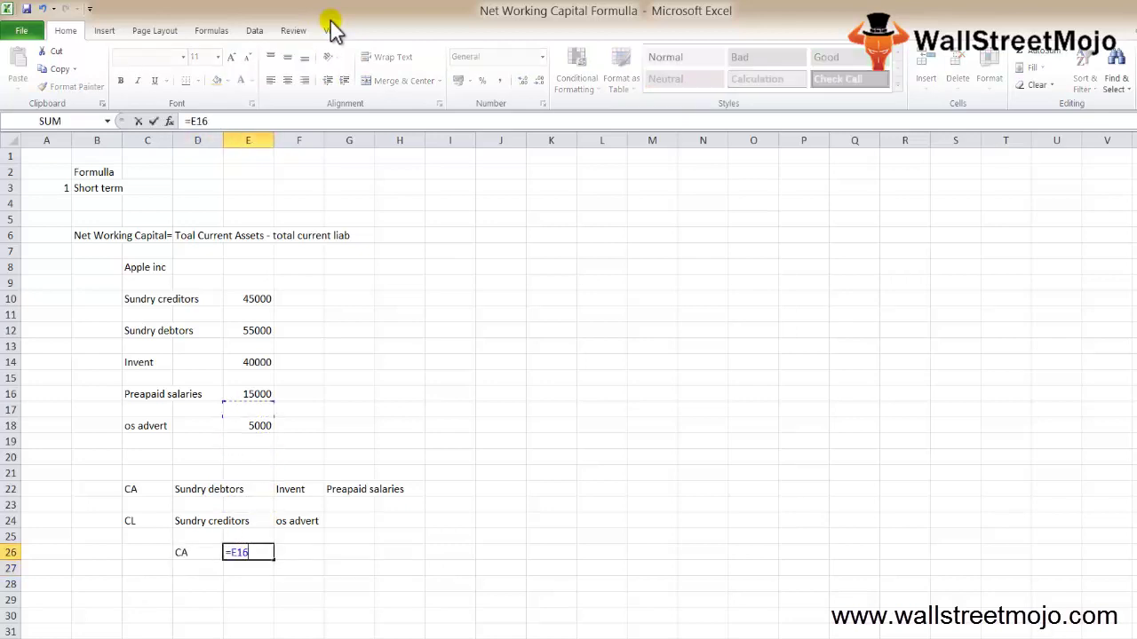
pyautogui.write('+')
pyautogui.press('Up')
pyautogui.press('Up')
pyautogui.press('Up')
pyautogui.press('Up')
pyautogui.press('Up')
pyautogui.press('Up')
pyautogui.press('Up')
pyautogui.press('Up')
pyautogui.press('Up')
pyautogui.press('Up')
pyautogui.press('Up')
pyautogui.press('Up')
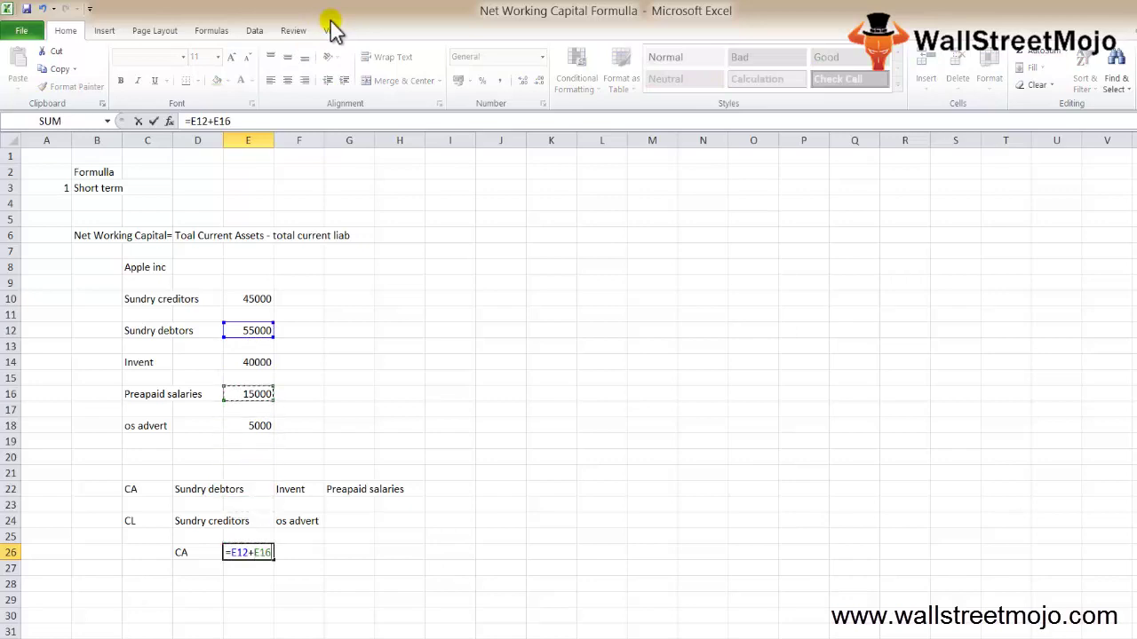
pyautogui.write('+')
pyautogui.press('Up')
pyautogui.press('Up')
pyautogui.press('Up')
pyautogui.press('Up')
pyautogui.press('Up')
pyautogui.press('Up')
pyautogui.press('Up')
pyautogui.press('Up')
pyautogui.press('Up')
pyautogui.press('Up')
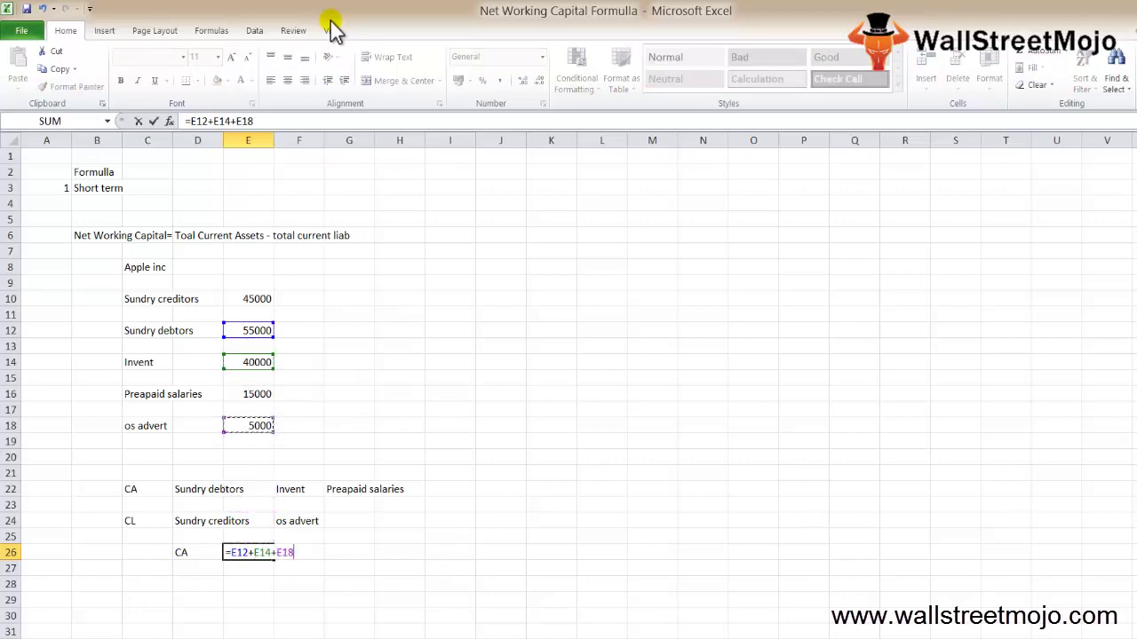
pyautogui.press('Return')
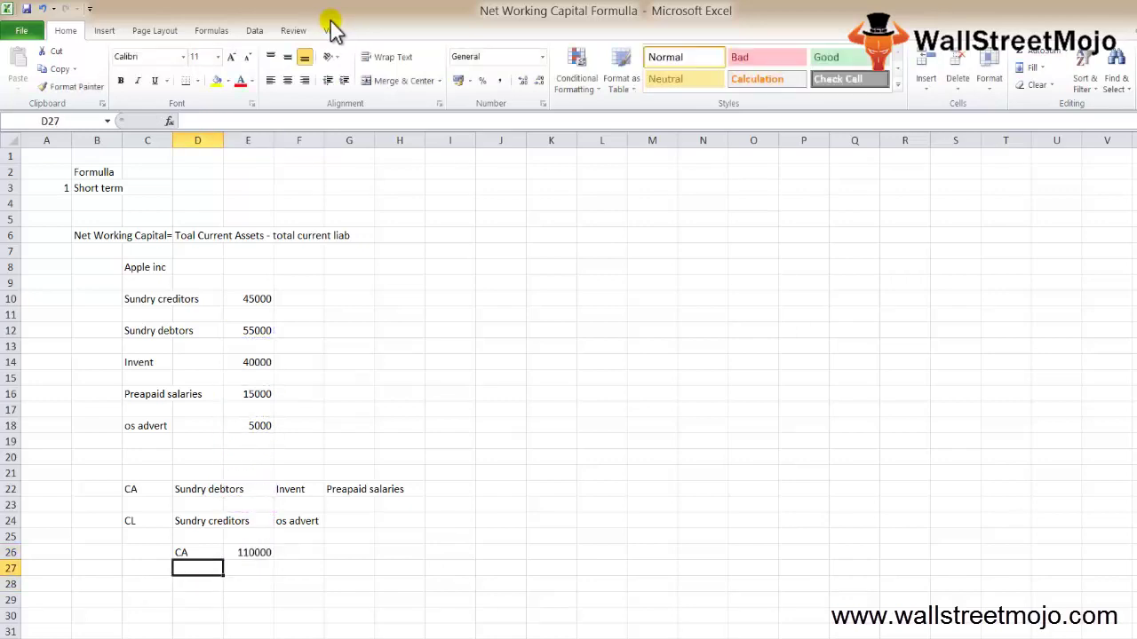
# Add the CL label and formula =E10+E18 in row 27, giving 50000
pyautogui.write('CL')
pyautogui.press('Tab')
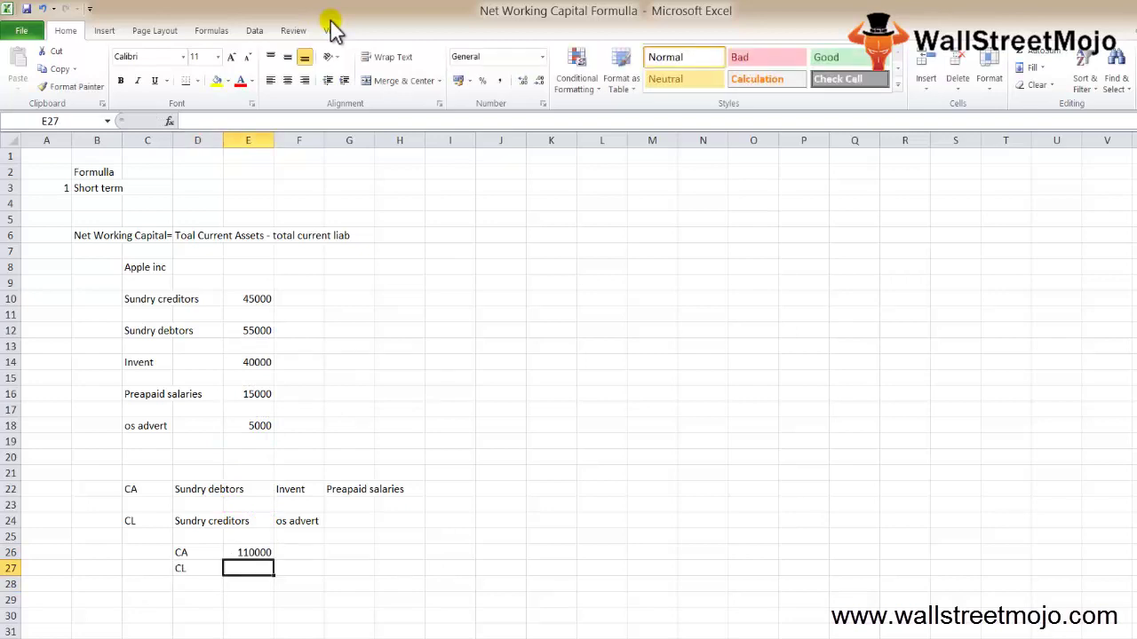
pyautogui.write('=')
pyautogui.press('Up')
pyautogui.press('Up')
pyautogui.press('Up')
pyautogui.press('Up')
pyautogui.press('Up')
pyautogui.press('Up')
pyautogui.press('Up')
pyautogui.press('Up')
pyautogui.press('Up')
pyautogui.press('Up')
pyautogui.press('Up')
pyautogui.press('Up')
pyautogui.press('Up')
pyautogui.press('Up')
pyautogui.press('Up')
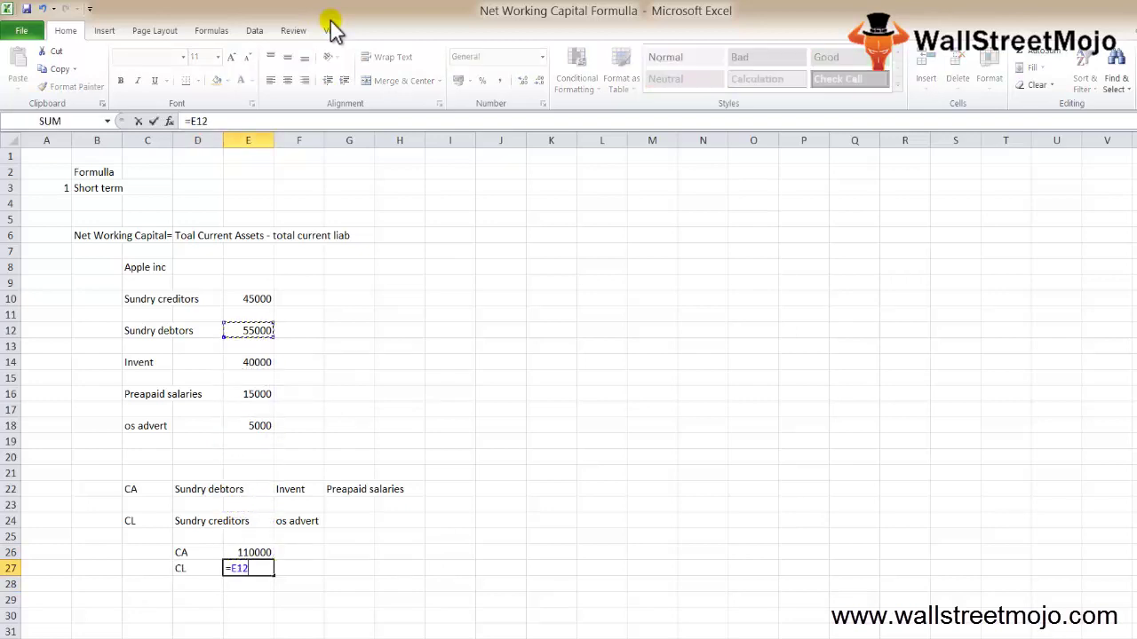
pyautogui.press('Up')
pyautogui.press('Up')
pyautogui.write('+')
pyautogui.press('Up')
pyautogui.press('Up')
pyautogui.press('Up')
pyautogui.press('Up')
pyautogui.press('Up')
pyautogui.press('Up')
pyautogui.press('Up')
pyautogui.press('Up')
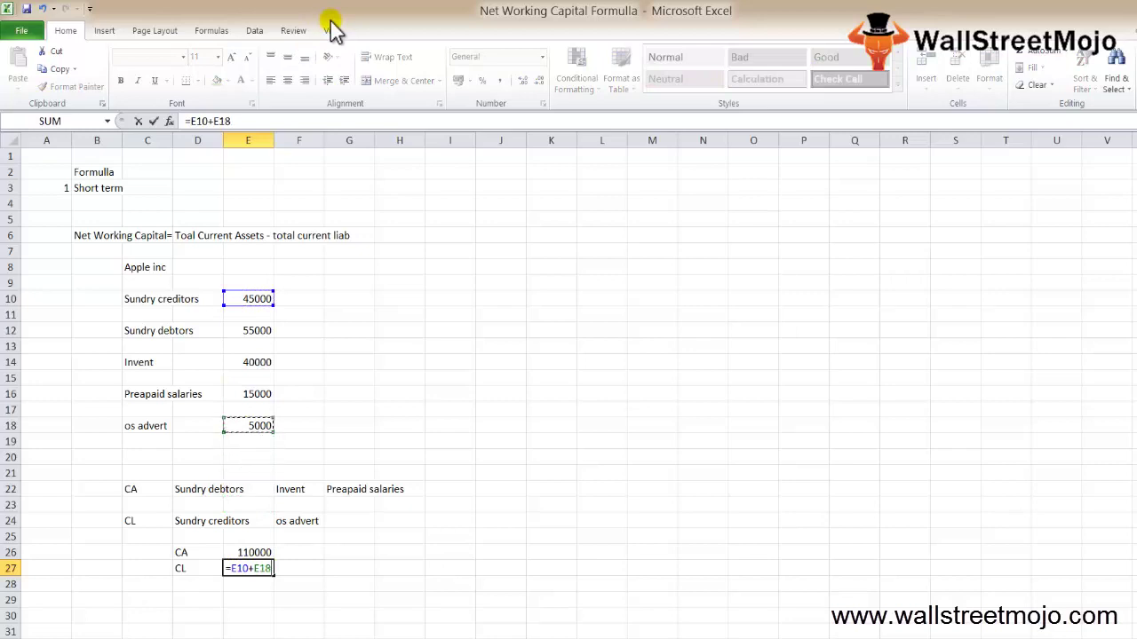
pyautogui.press('Return')
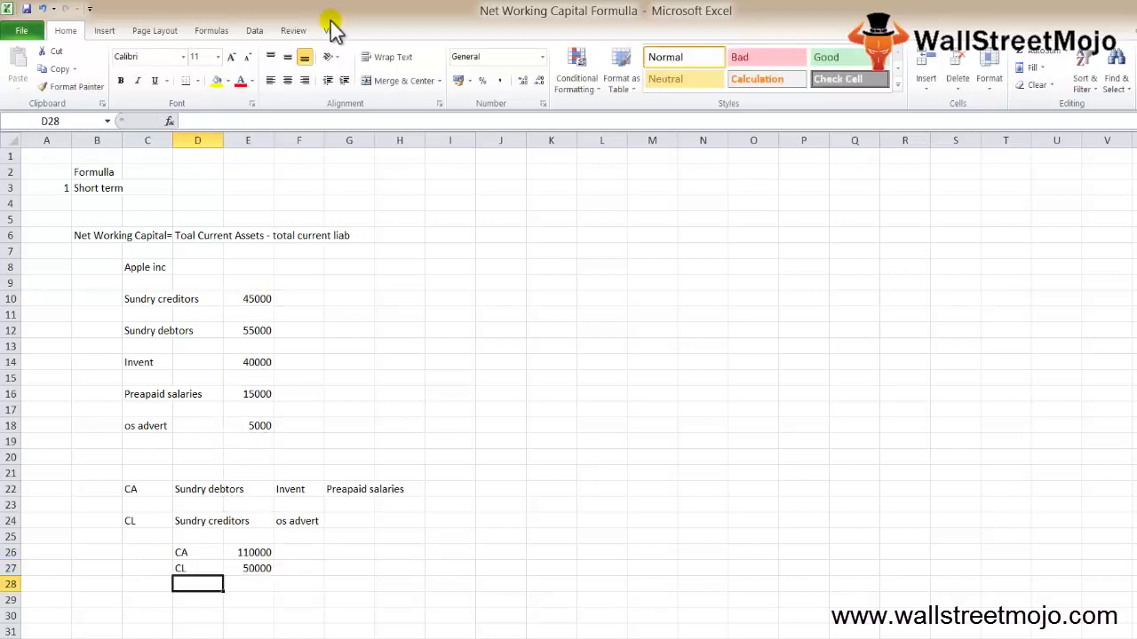
# Add the NWC label and formula =E26-E27 in row 28, giving 60000
pyautogui.write('NWC')
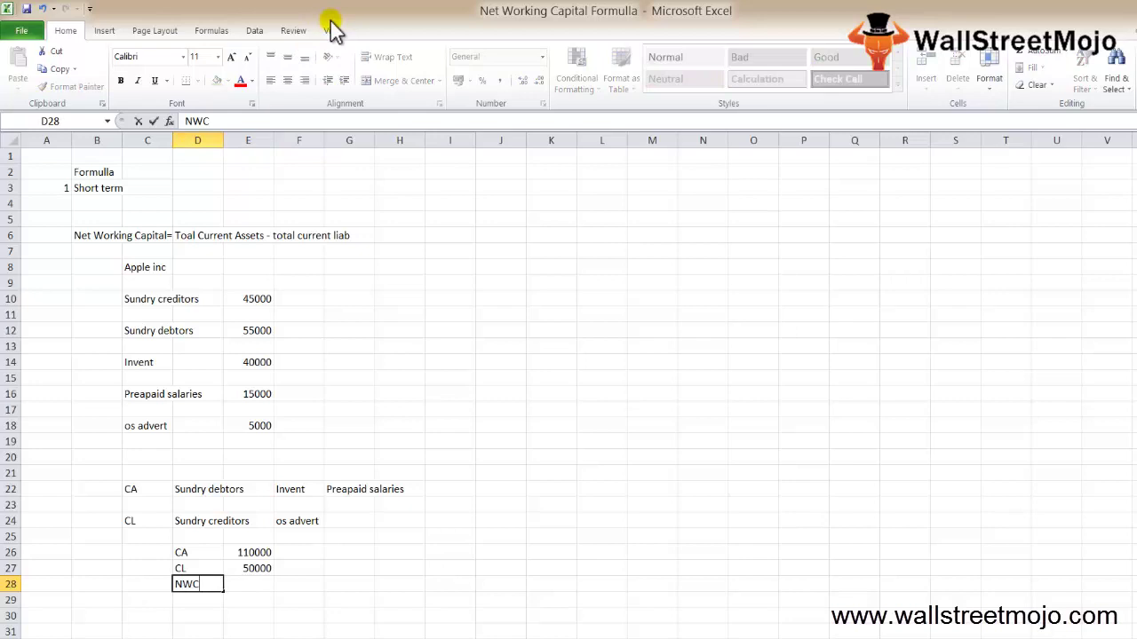
pyautogui.press('Return')
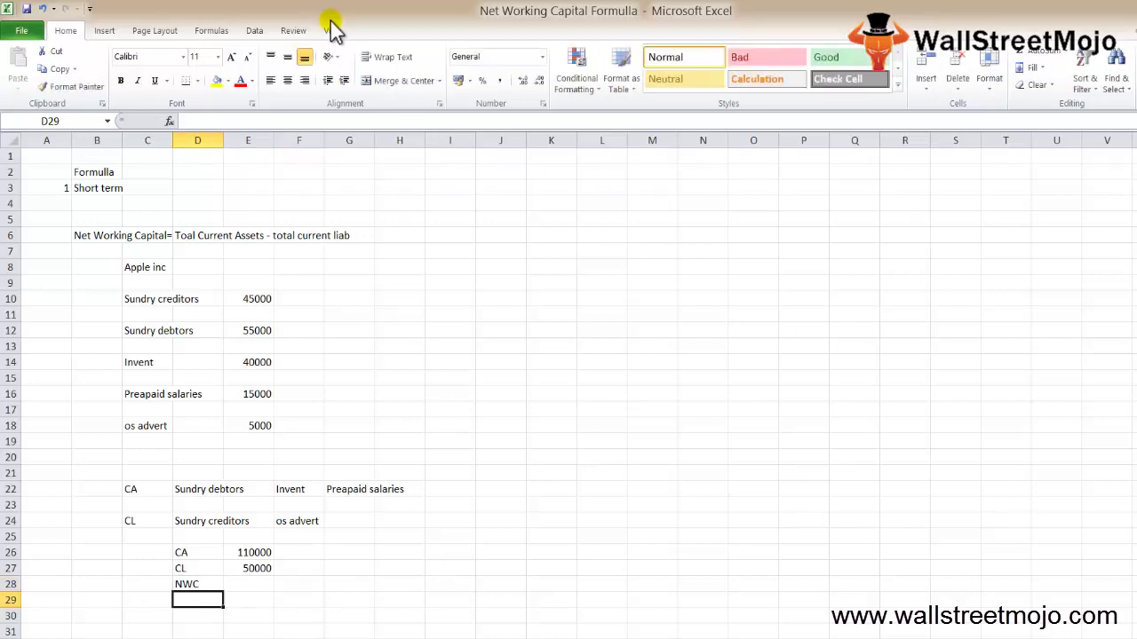
pyautogui.press('Up')
pyautogui.press('Right')
pyautogui.write('=')
pyautogui.press('Up')
pyautogui.press('Up')
pyautogui.write('-')
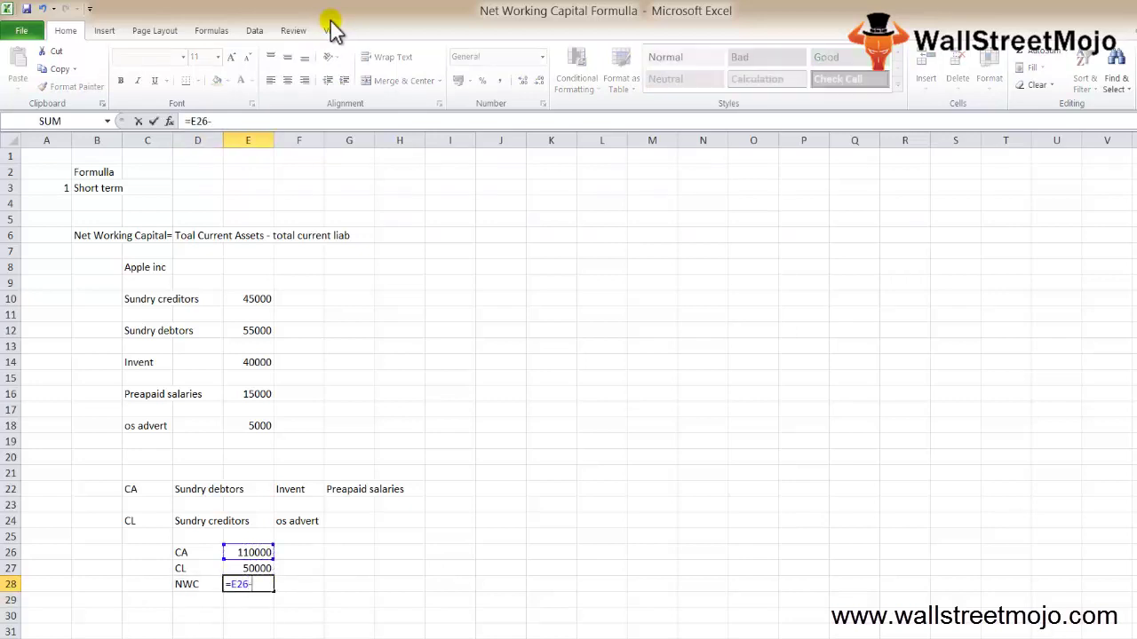
pyautogui.press('Up')
pyautogui.press('Return')
pyautogui.press('Up')
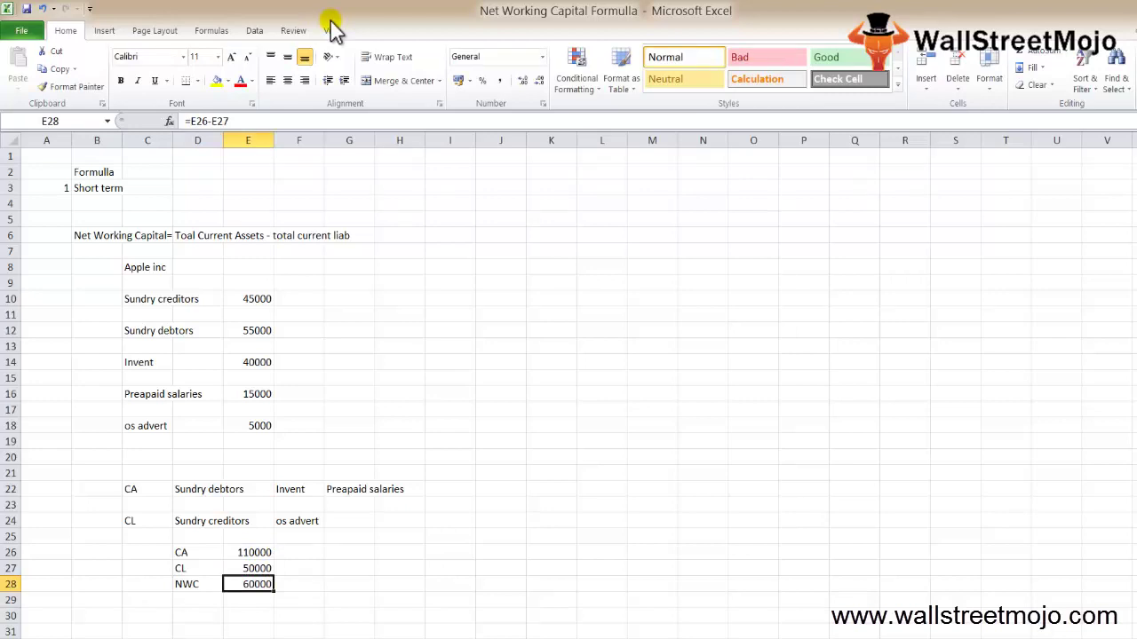
# Change os advert in E18 to 50000, making CL 95000 and NWC 15000
pyautogui.press('Up')
pyautogui.press('Up')
pyautogui.press('Up')
pyautogui.press('Up')
pyautogui.press('Up')
pyautogui.press('Up')
pyautogui.press('Up')
pyautogui.press('Up')
pyautogui.press('Up')
pyautogui.press('Up')
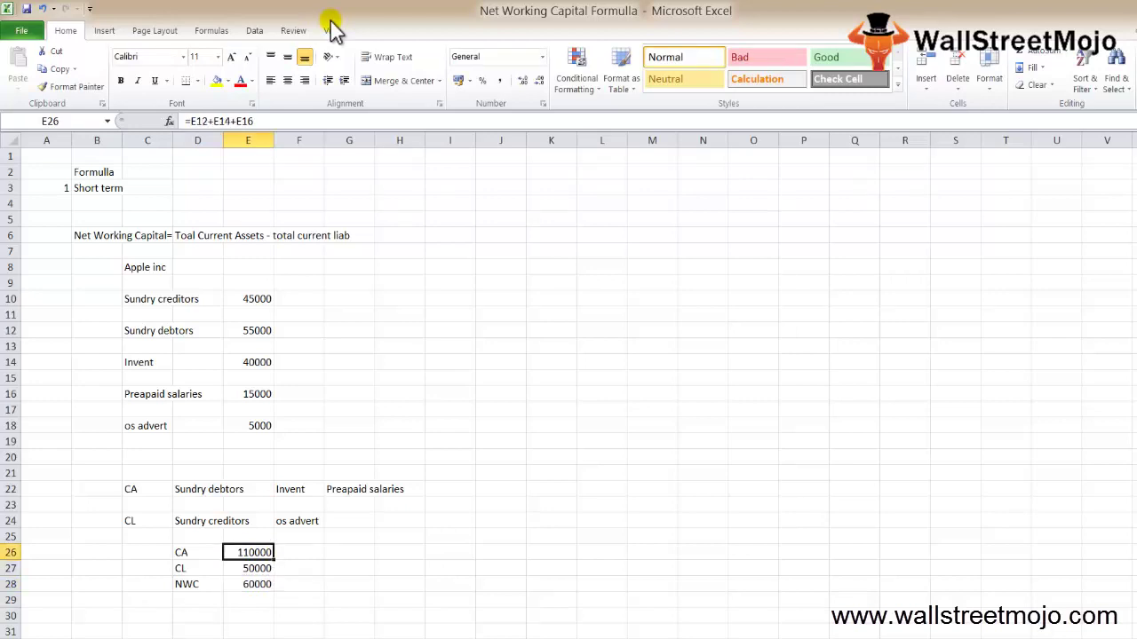
pyautogui.write('50000')
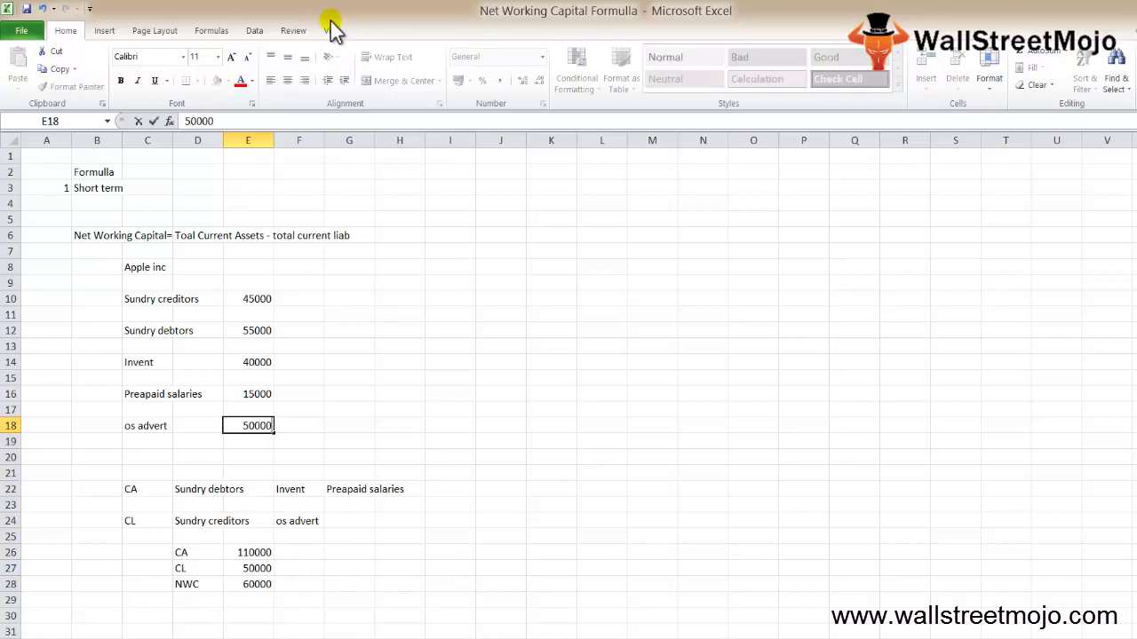
pyautogui.press('Return')
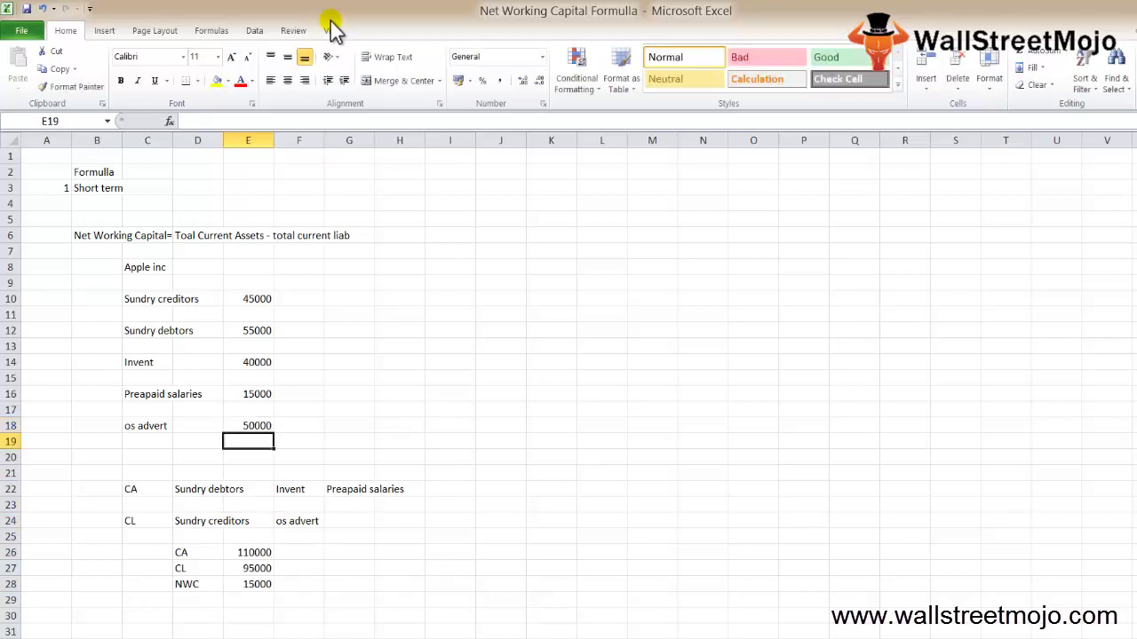
pyautogui.press('Down')
pyautogui.press('Down')
pyautogui.press('Down')
pyautogui.press('Down')
pyautogui.press('Down')
pyautogui.press('Down')
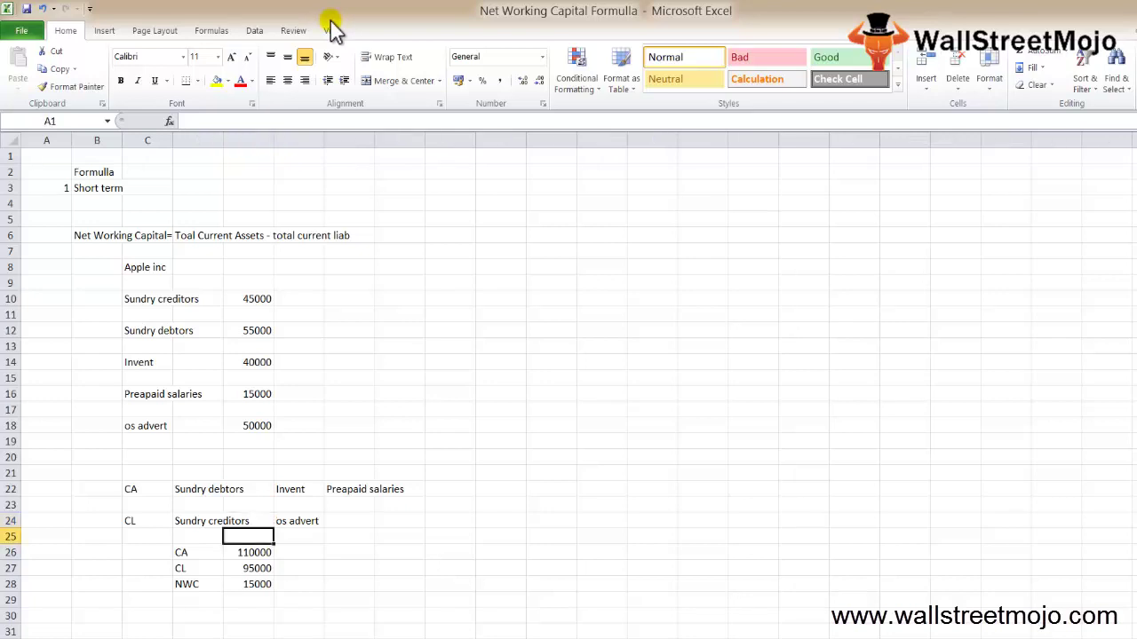
# Move to the next empty worksheet with Ctrl+Page Down and settle on cell B3
pyautogui.hotkey('ctrl', 'pagedown')
pyautogui.press('Down')
pyautogui.press('Down')
pyautogui.press('Down')
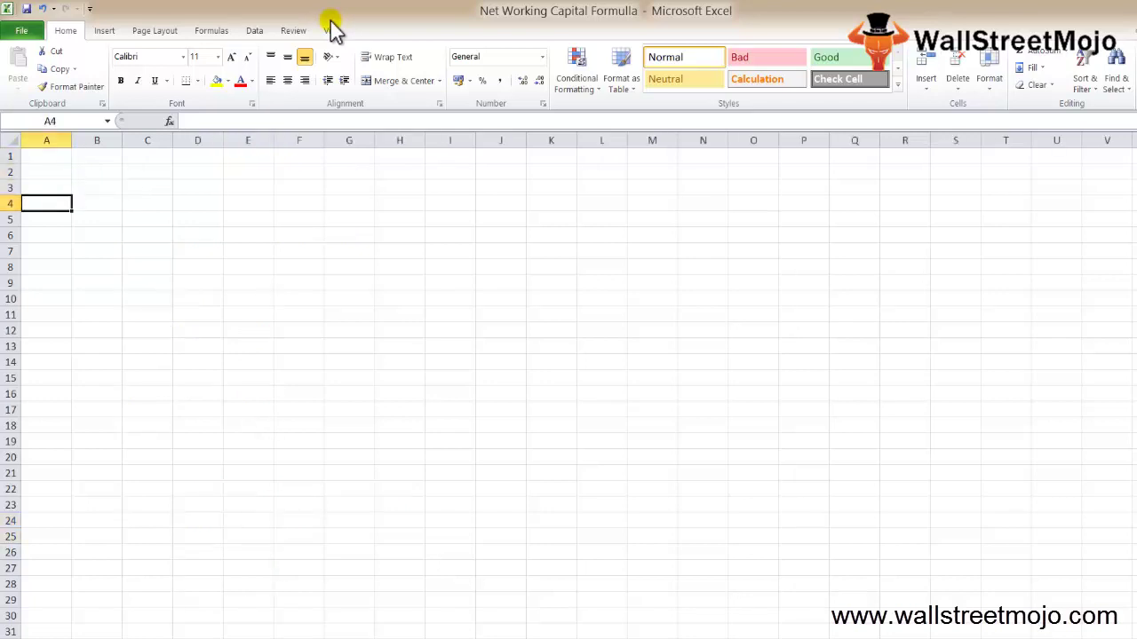
pyautogui.press('Down')
pyautogui.press('Down')
pyautogui.press('Right')
pyautogui.press('Right')
pyautogui.press('Up')
pyautogui.press('Up')
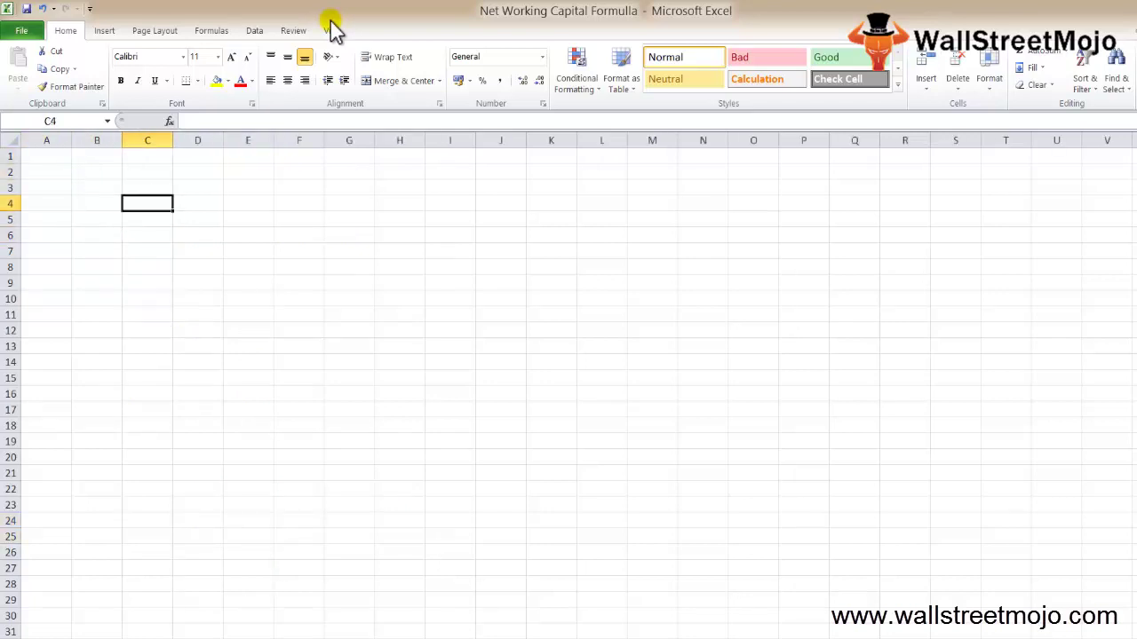
pyautogui.press('Left')
pyautogui.press('Up')
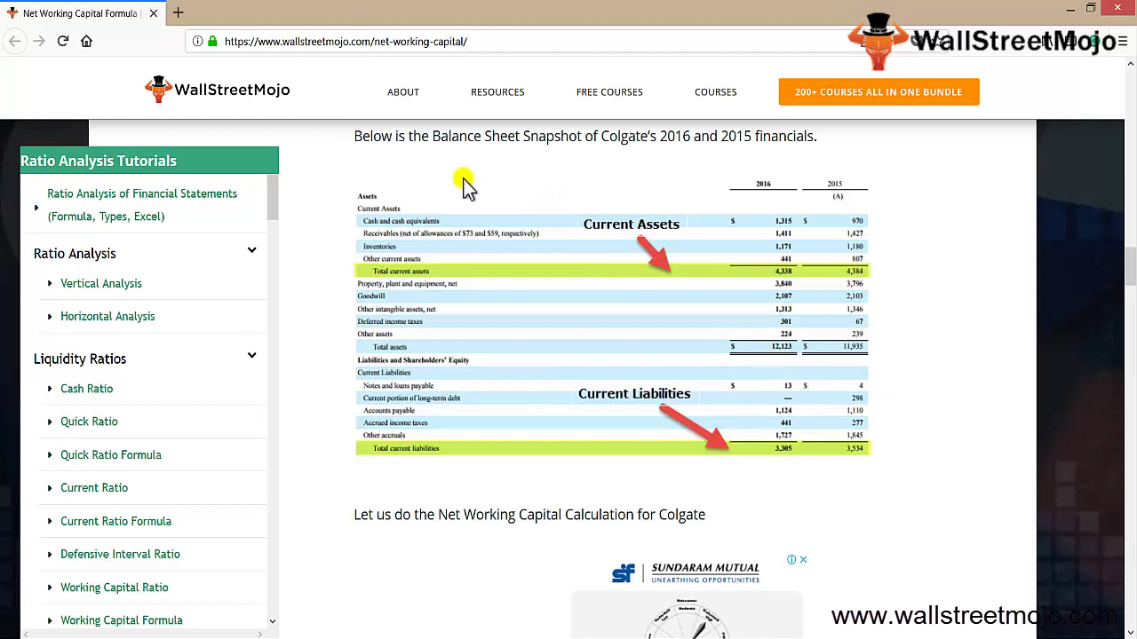
# In the browser, highlight the Colgate 2016 and 2015 financials text and scroll to its NWC calculations
pyautogui.moveTo(658, 136); pyautogui.dragTo(818, 136)
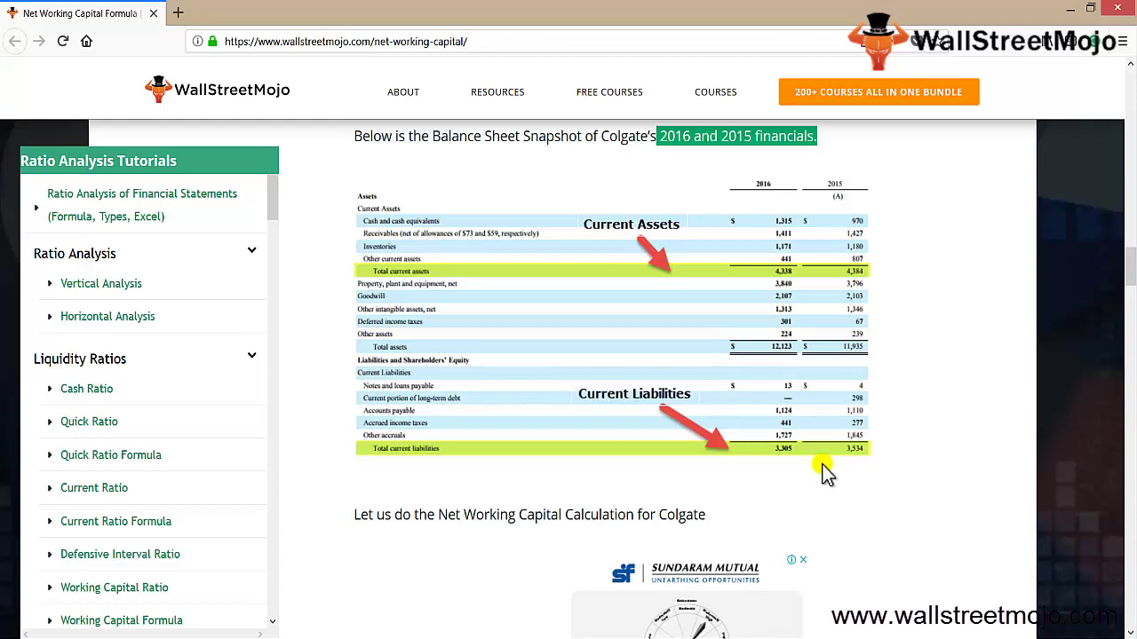
pyautogui.scroll(-4, 824, 473)
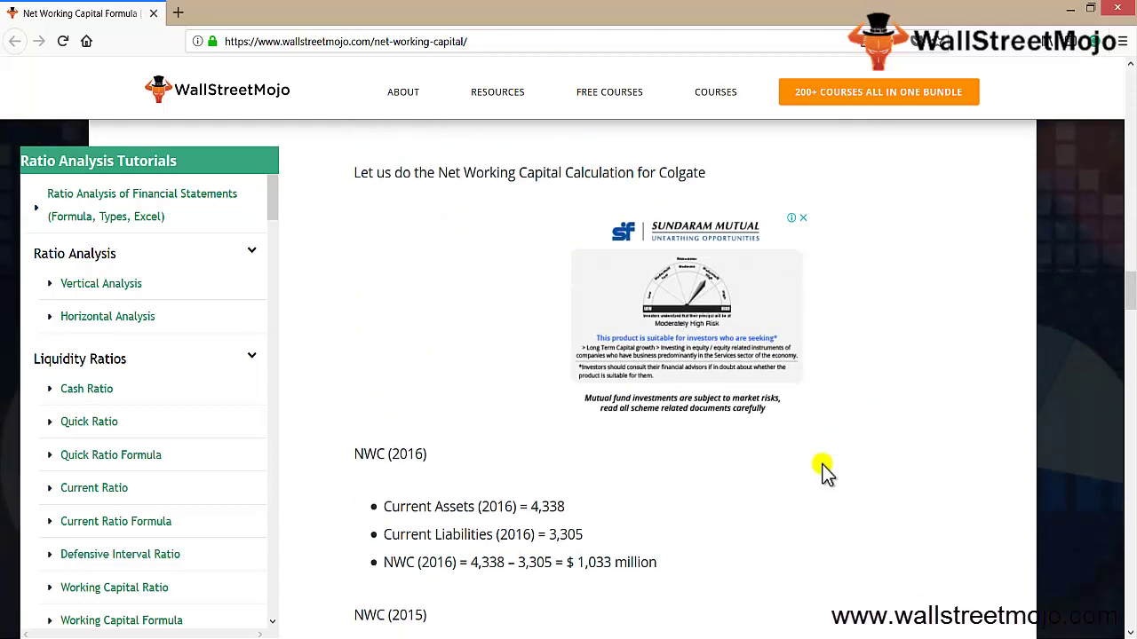
pyautogui.scroll(-2, 824, 474)
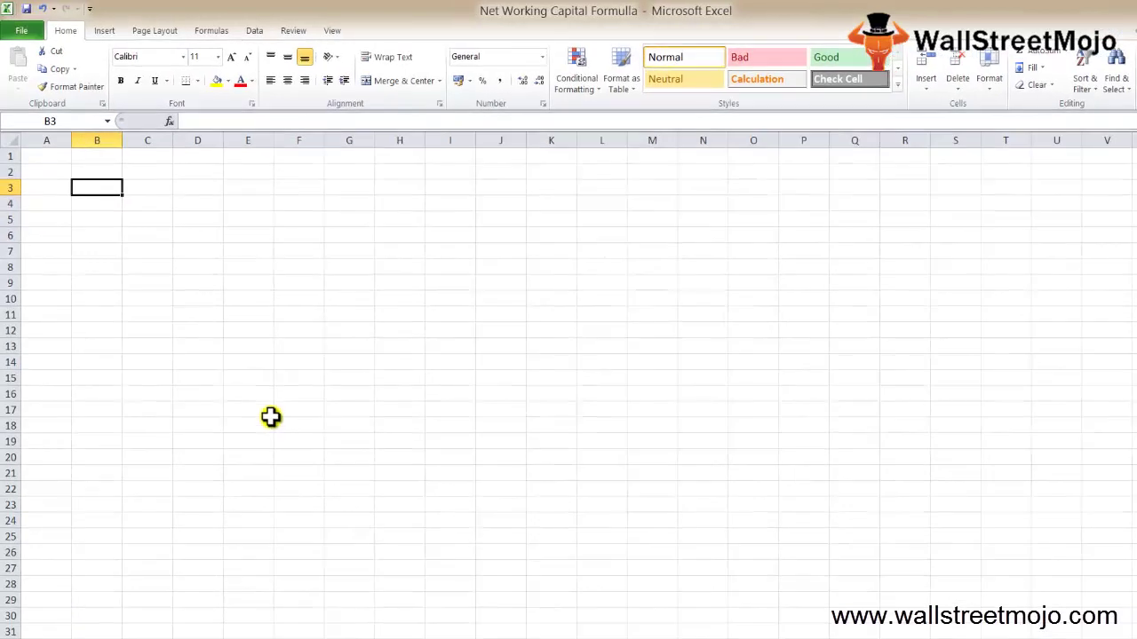
# Enter 1 in B2, the heading NWC in C2, and the note '2 imp' in C3
pyautogui.press('Up')
pyautogui.write('1')
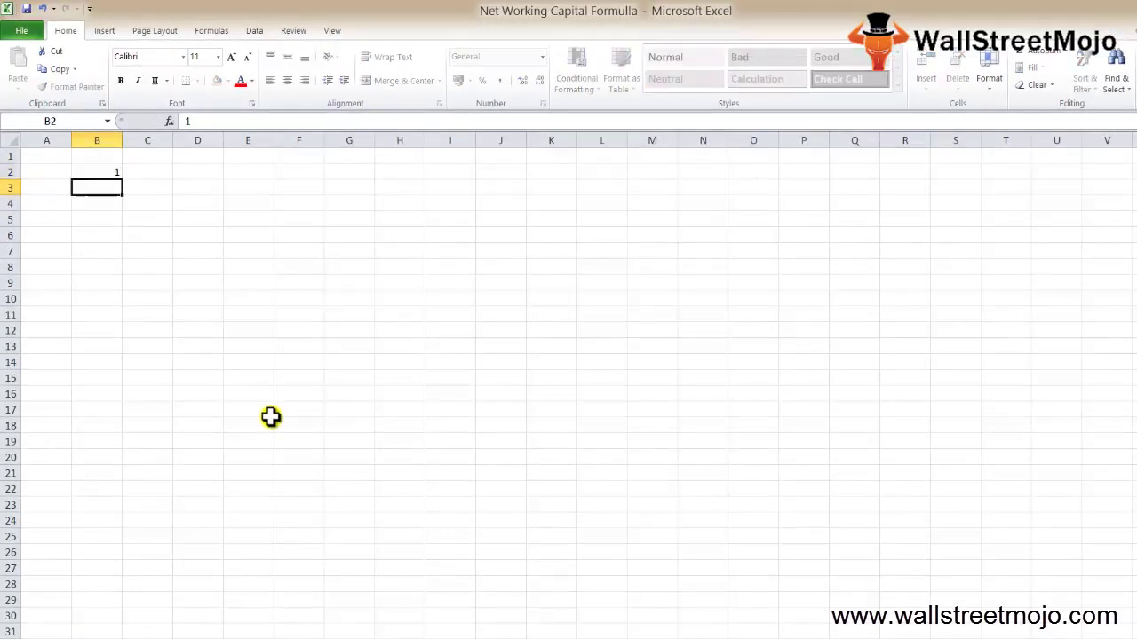
pyautogui.press('Tab')
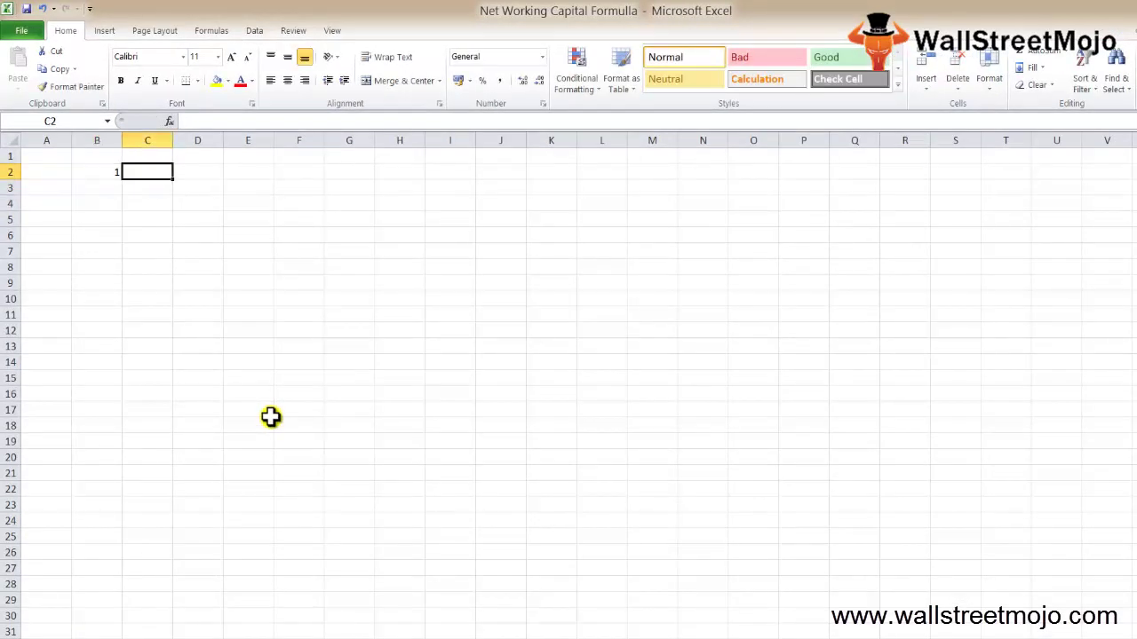
pyautogui.write('NWC')
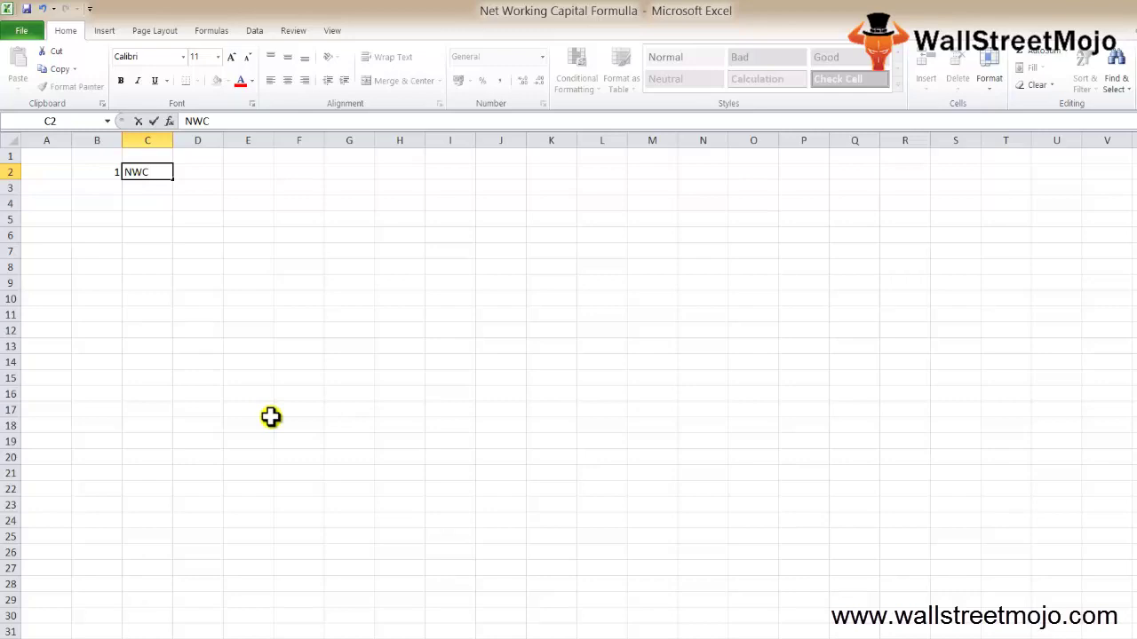
pyautogui.press('Return')
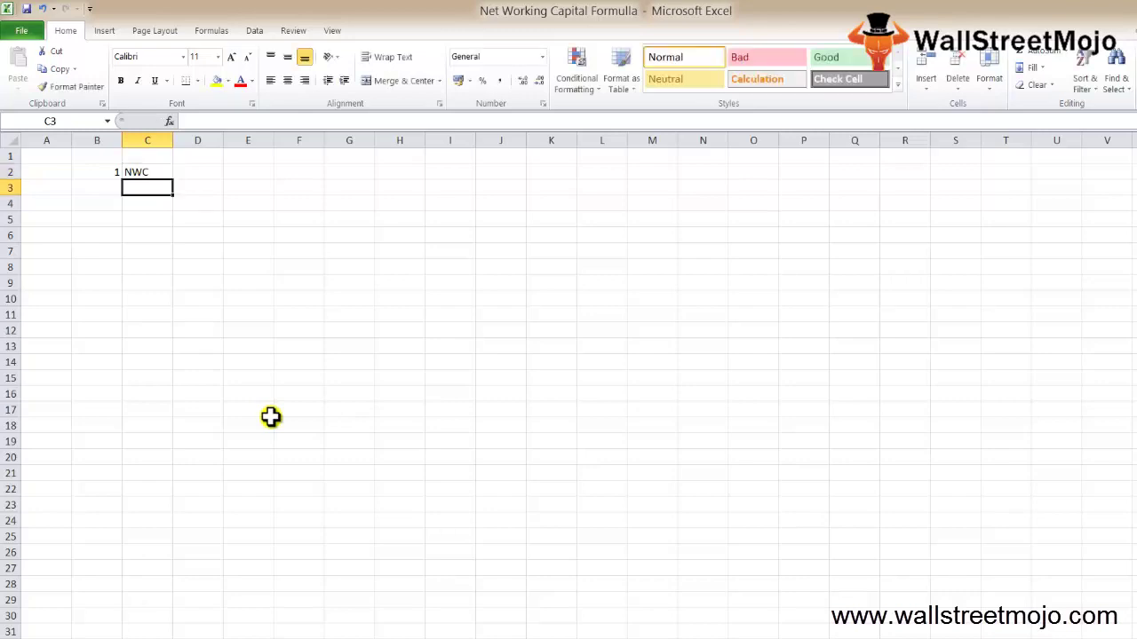
pyautogui.write('2 imp')
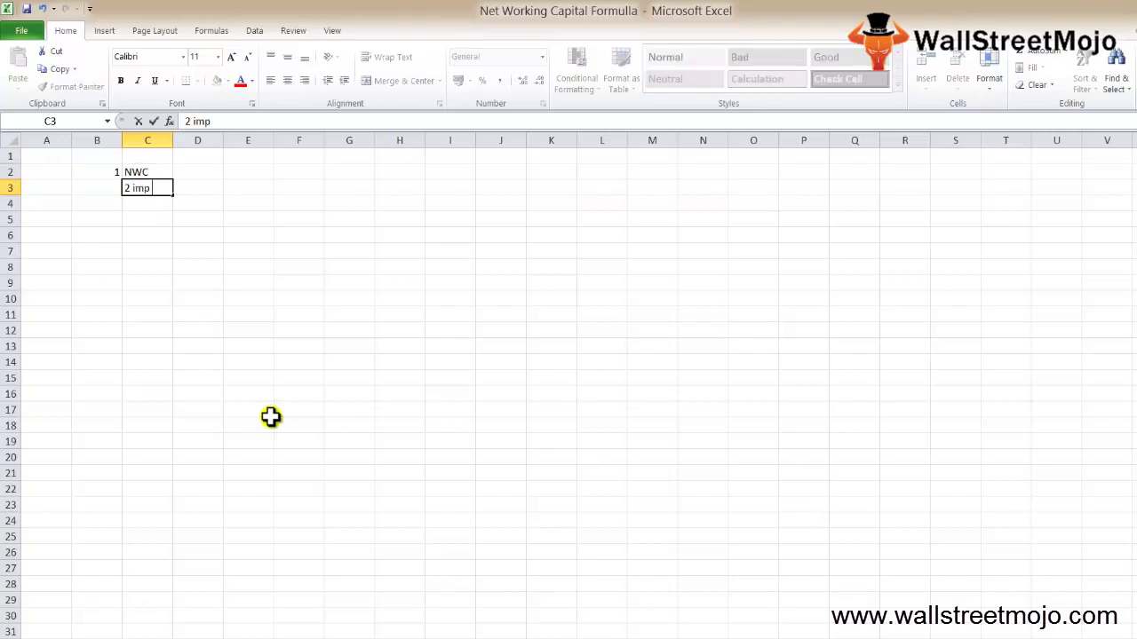
pyautogui.press('Return')
# Fill row 4 with 1, 'element' and CA for the first element
pyautogui.press('Left')
pyautogui.write('1')
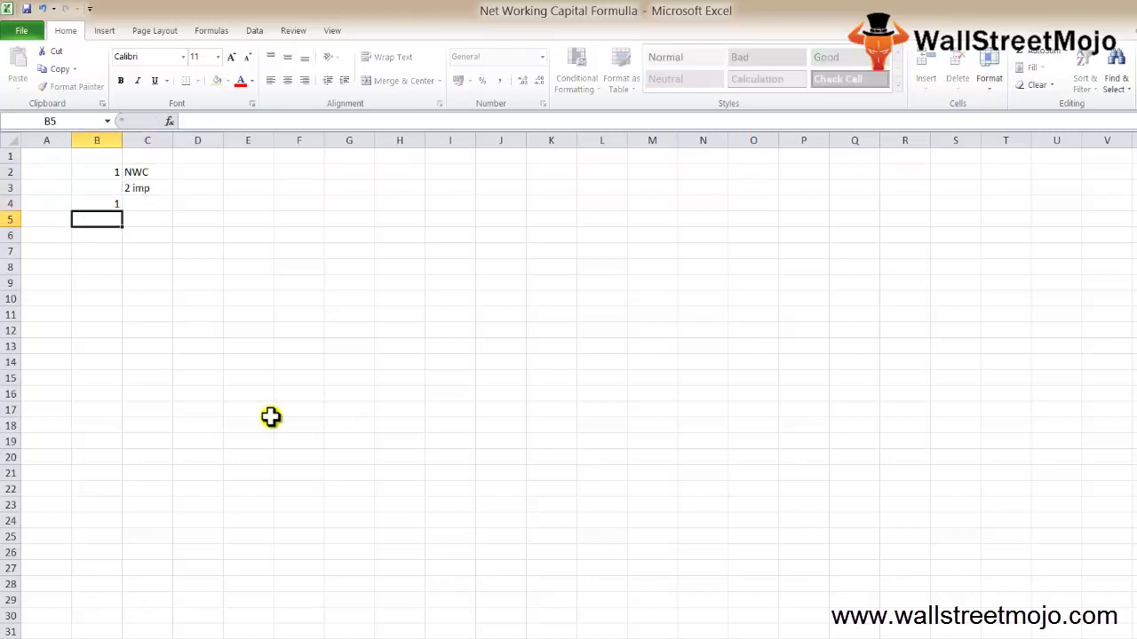
pyautogui.press('Tab')
pyautogui.write('element')
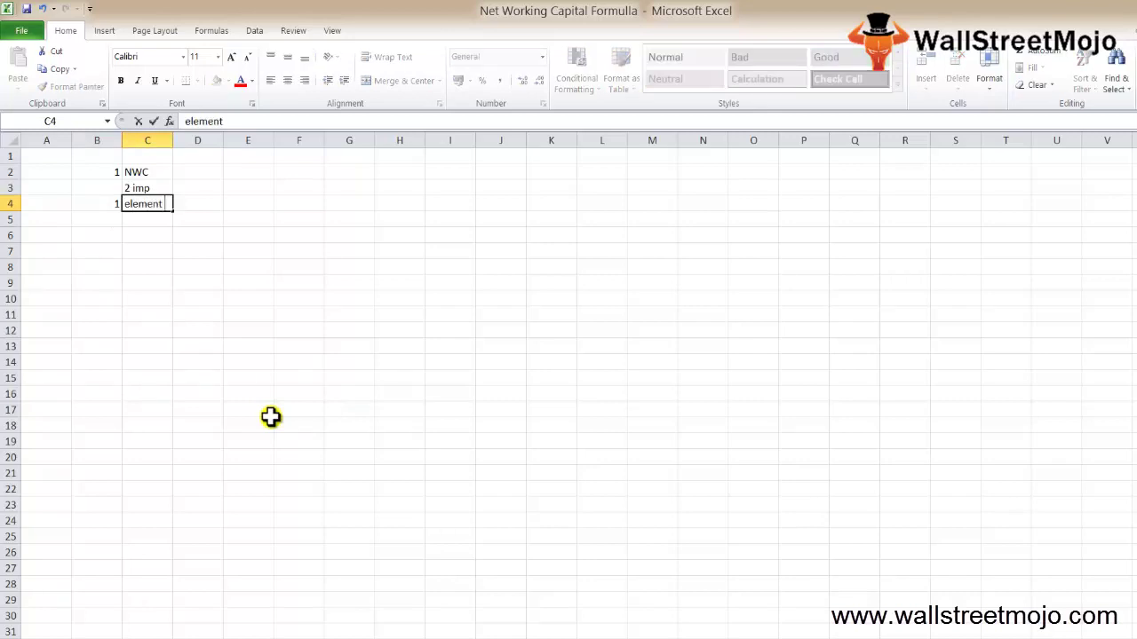
pyautogui.press('Return')
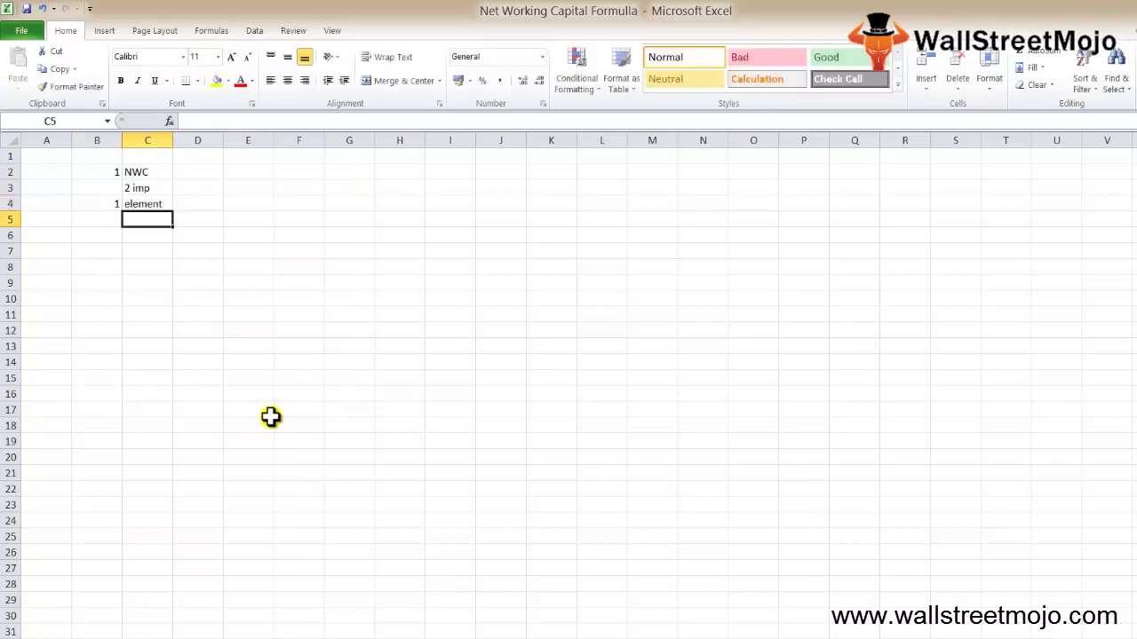
pyautogui.press('Up')
pyautogui.press('Right')
pyautogui.write('CA')
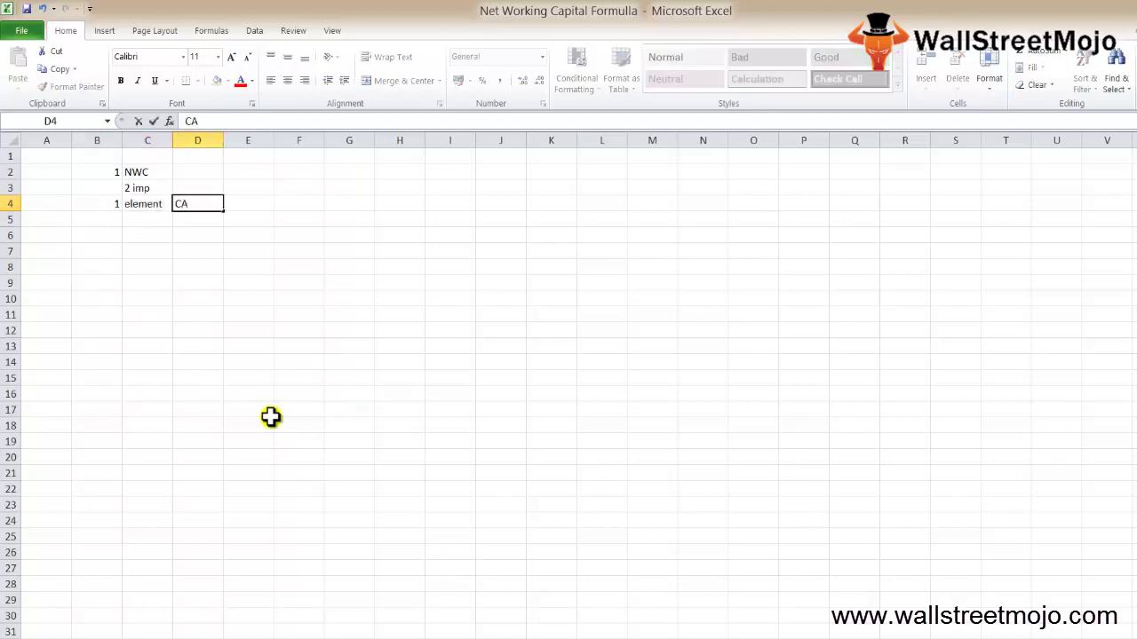
pyautogui.press('Tab')
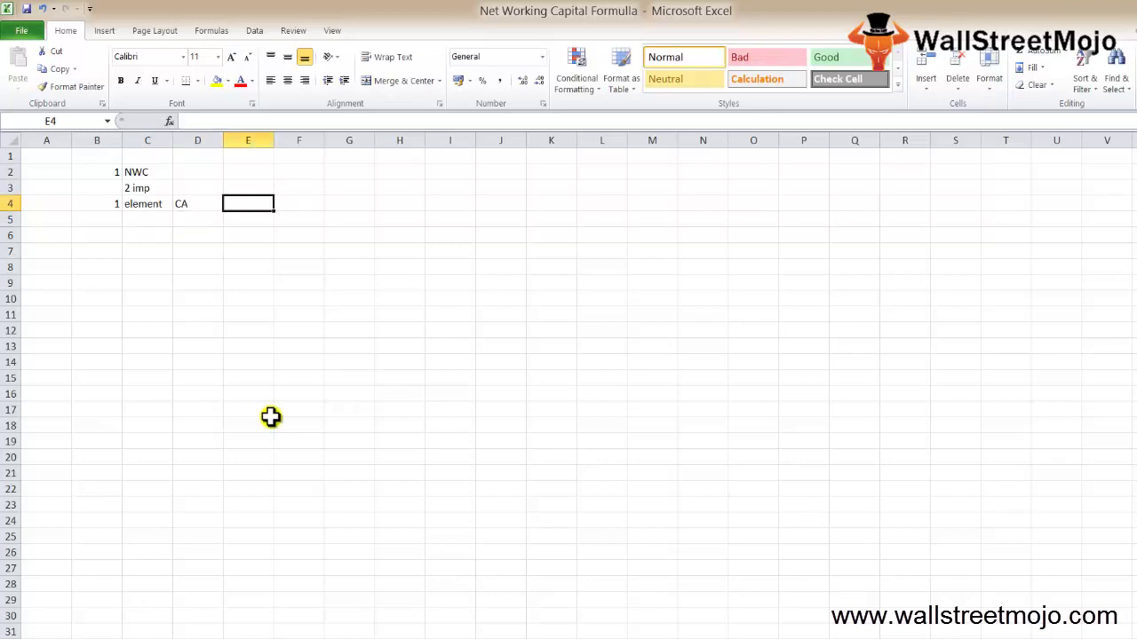
pyautogui.press('Right')
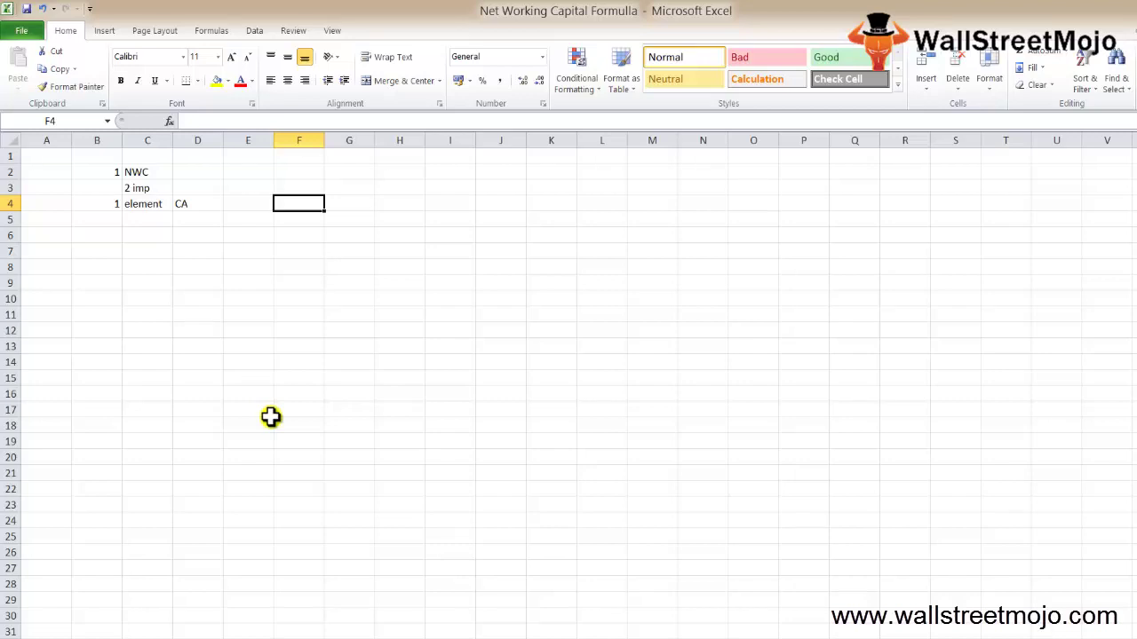
# List the current assets Debtors, Inv and Prepa in F4:H4
pyautogui.write('Det')
pyautogui.press('BackSpace')
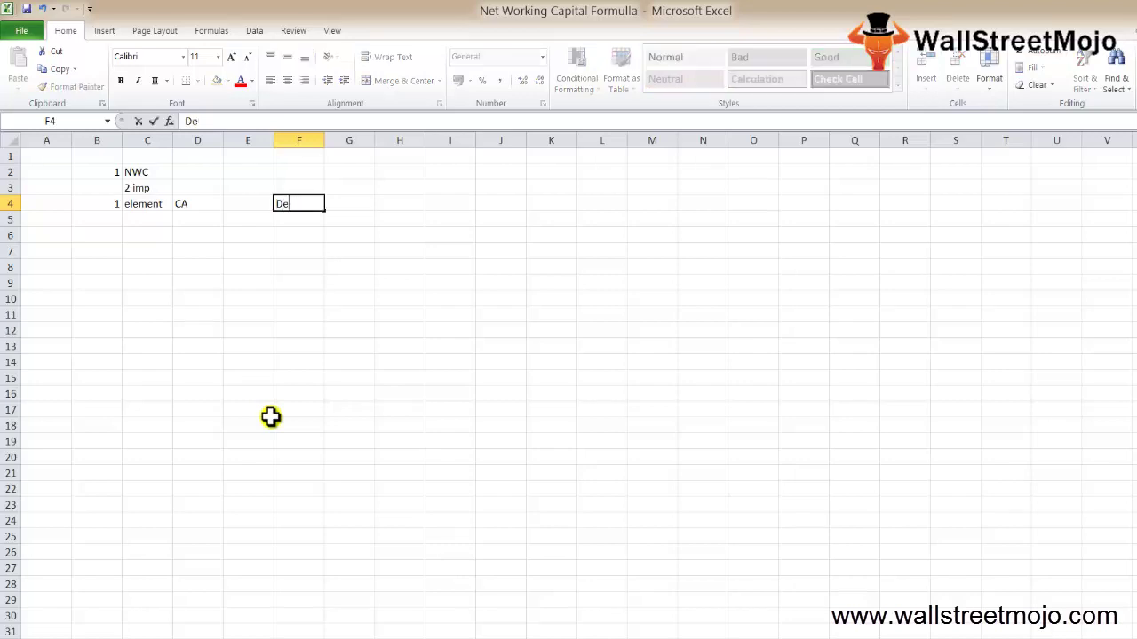
pyautogui.write('btors')
pyautogui.press('BackSpace')
pyautogui.press('BackSpace')
pyautogui.write('rs')
pyautogui.press('Return')
pyautogui.press('Up')
pyautogui.press('Right')
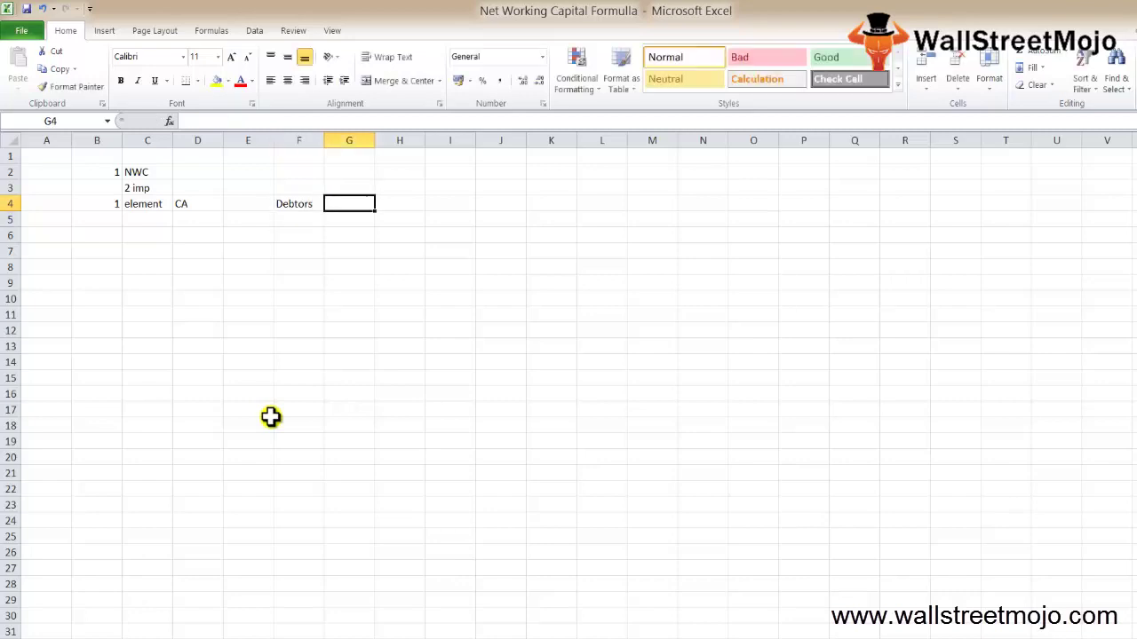
pyautogui.write('Inv')
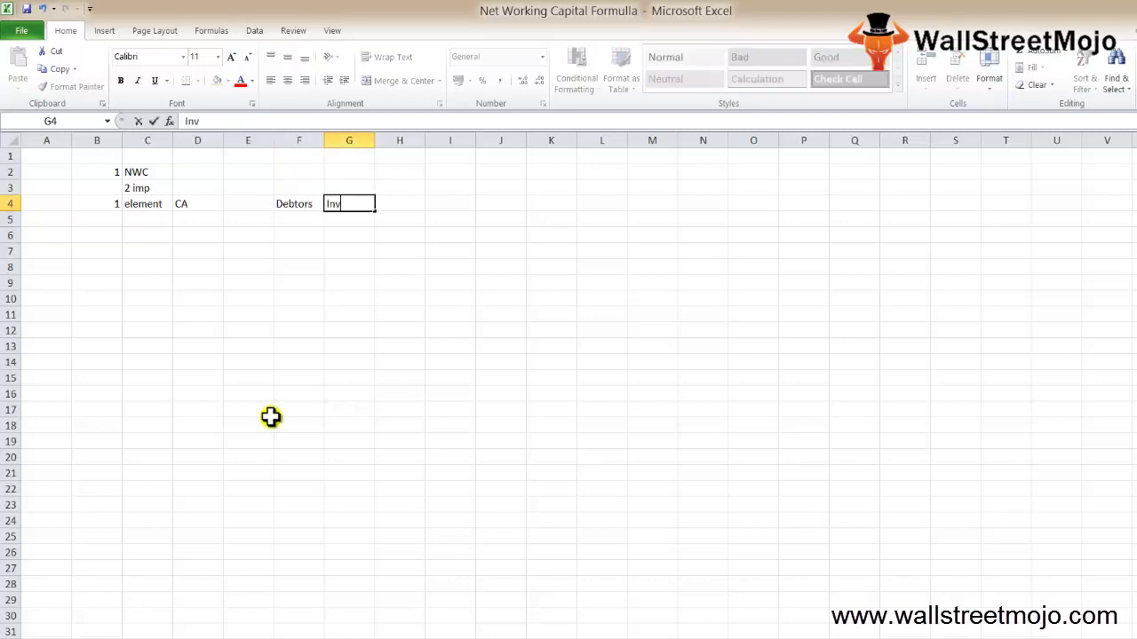
pyautogui.press('Tab')
pyautogui.write('Prep')
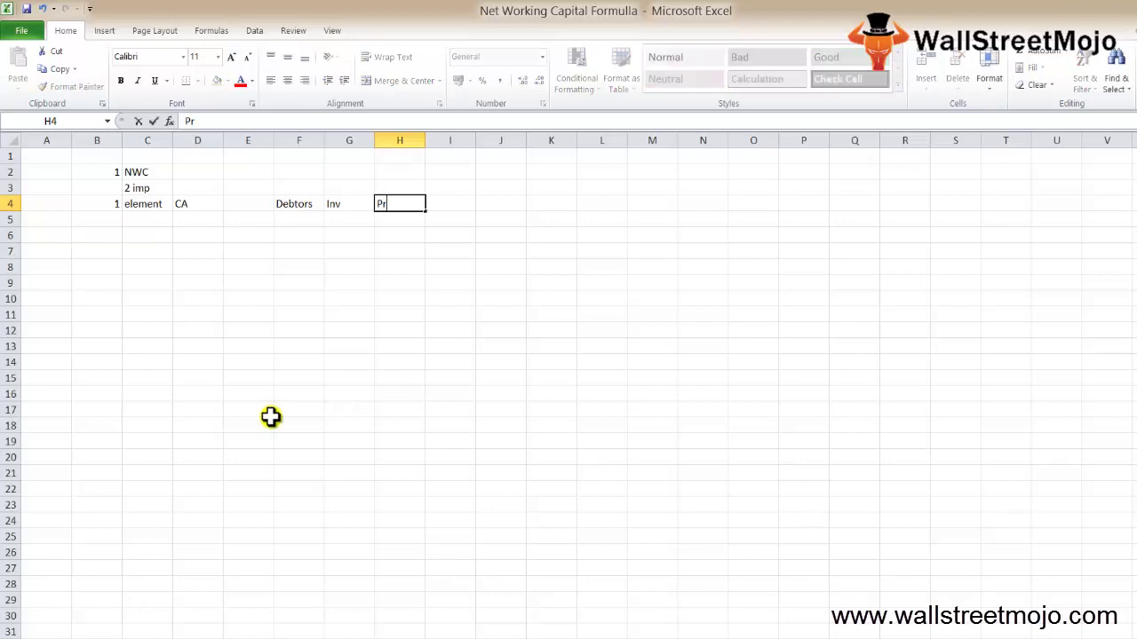
pyautogui.press('BackSpace')
pyautogui.write('pa')
pyautogui.press('Return')
# Enter 2 and CL in row 6 for the second element, cancelling a stray 0
pyautogui.press('Left')
pyautogui.press('Left')
pyautogui.press('Left')
pyautogui.press('Left')
pyautogui.press('Left')
pyautogui.press('Left')
pyautogui.press('Down')
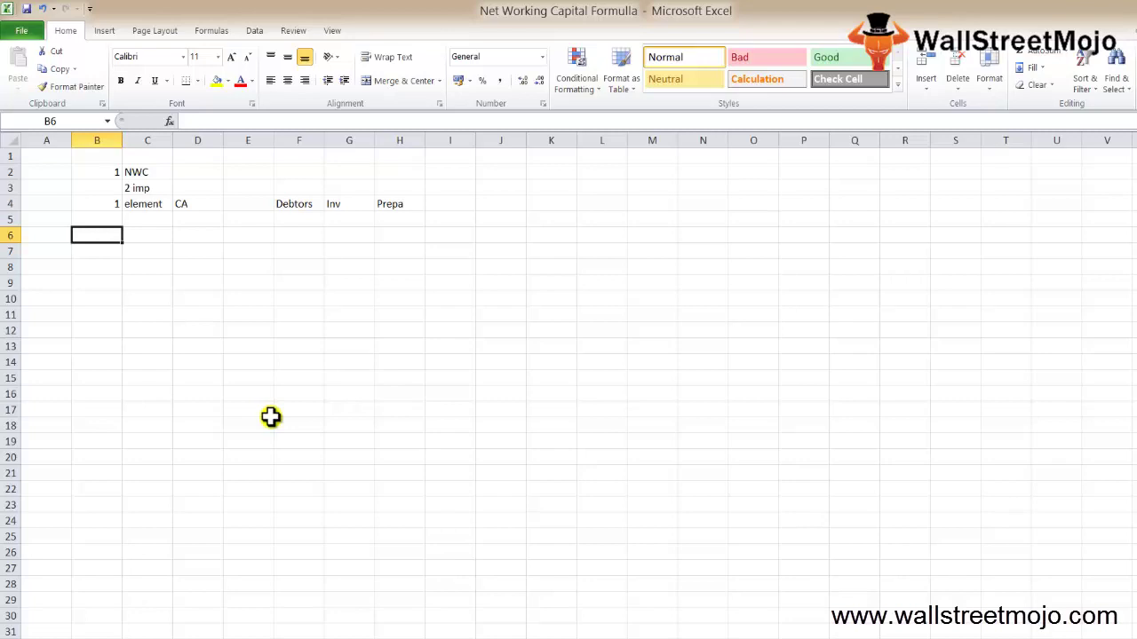
pyautogui.write('2')
pyautogui.press('Tab')
pyautogui.press('Tab')
pyautogui.write('CL')
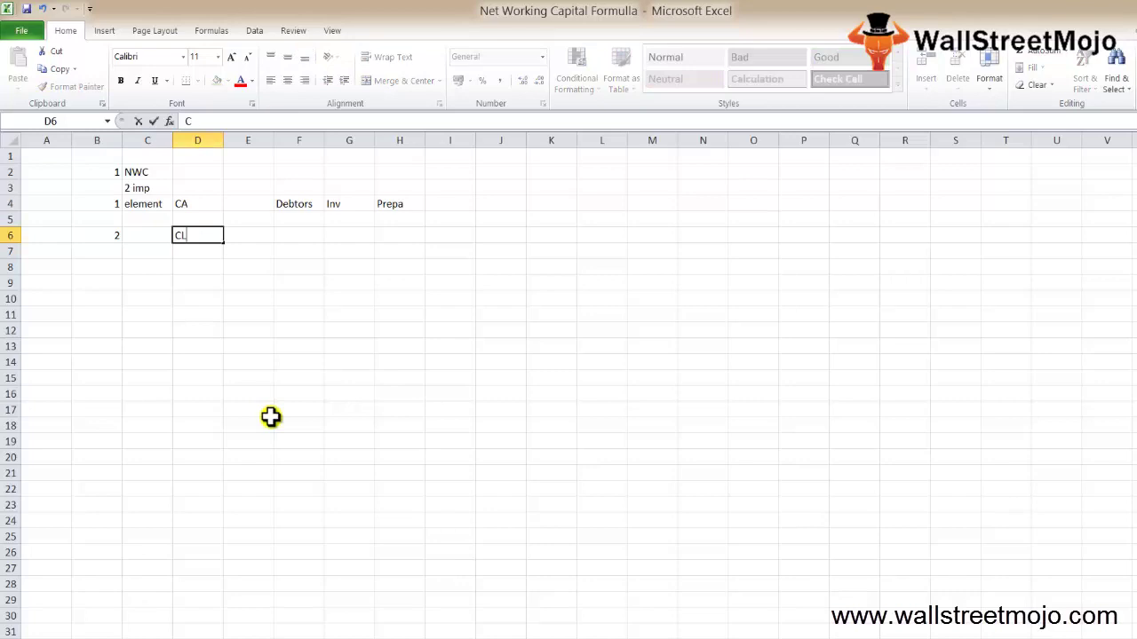
pyautogui.press('Return')
pyautogui.press('Up')
pyautogui.press('Right')
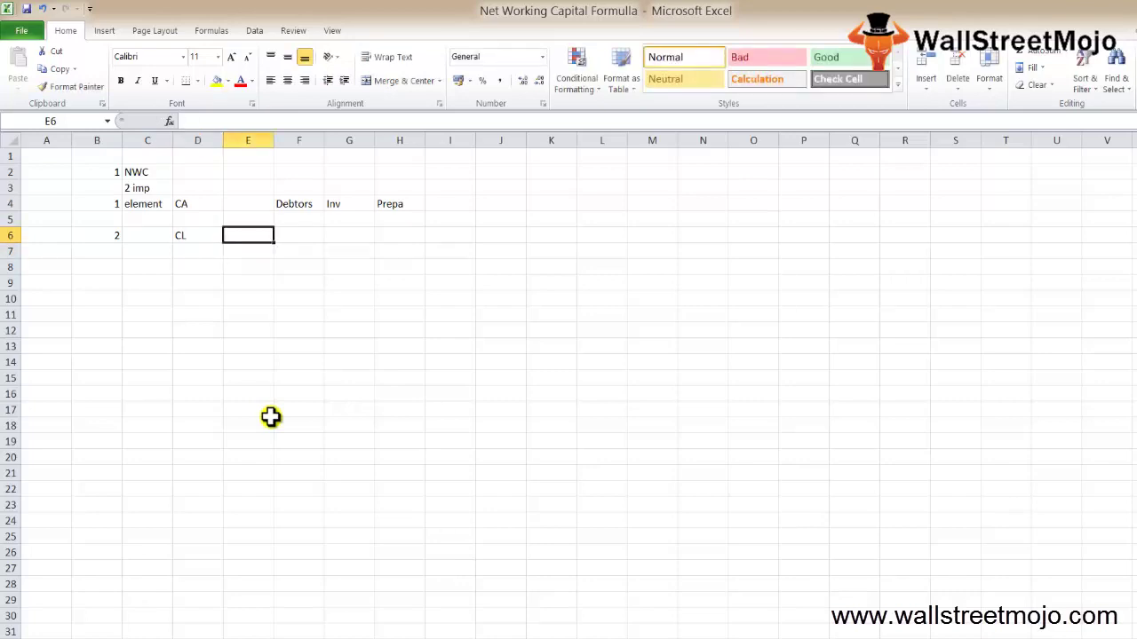
pyautogui.write('0')
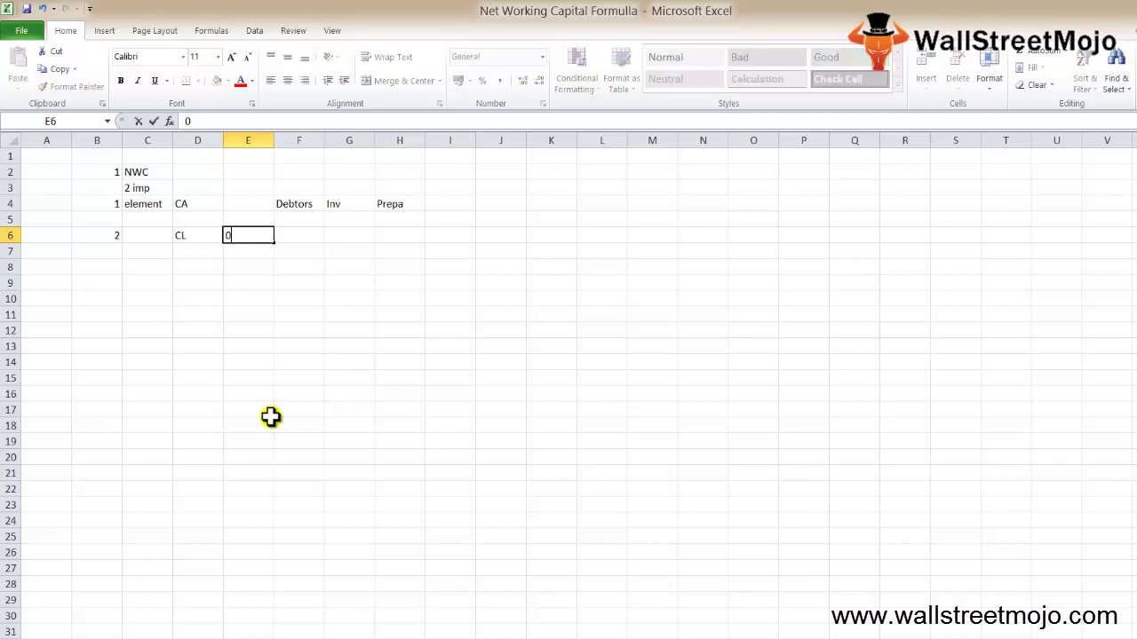
pyautogui.press('Escape')
pyautogui.press('Right')
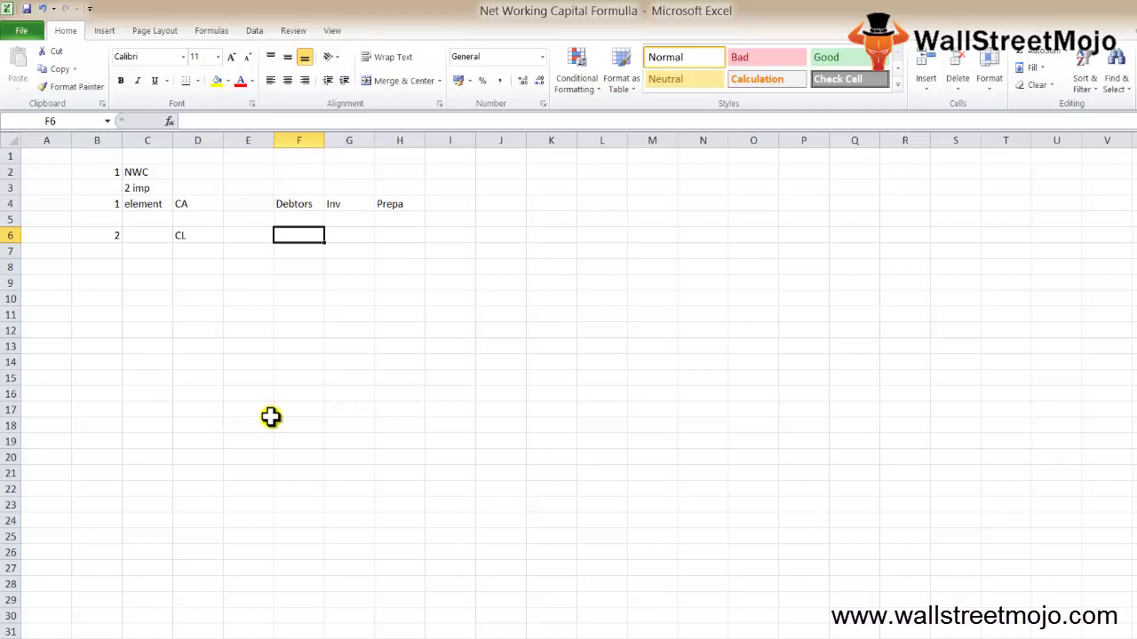
# List the current liabilities Creditors, Ac payable and Os rent in F6:H6
pyautogui.write('Creditors')
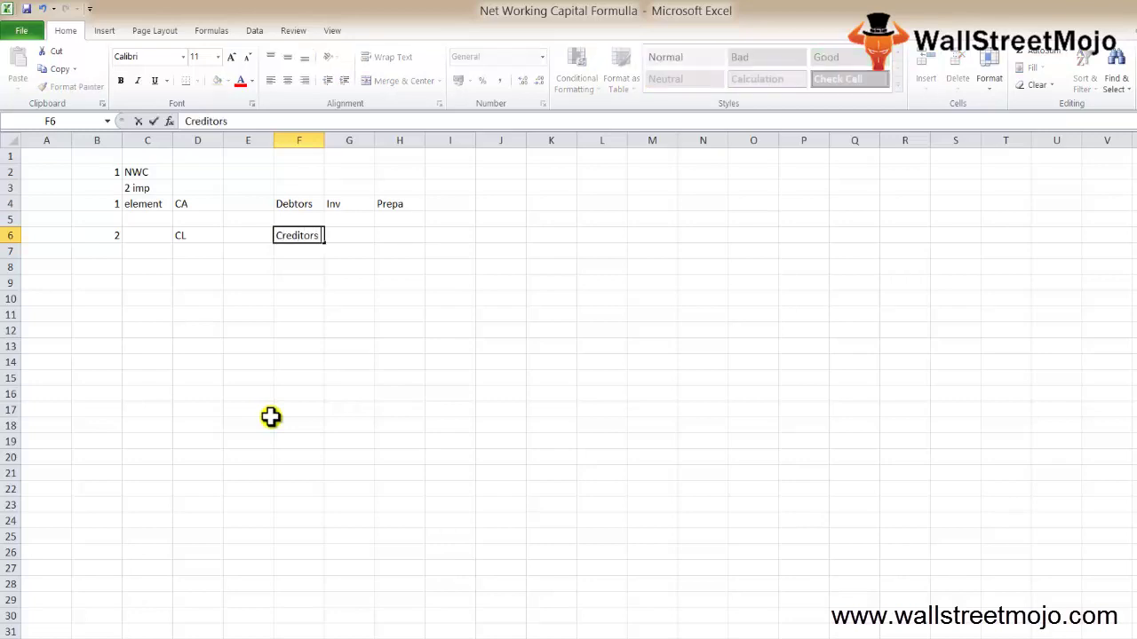
pyautogui.press('Return')
pyautogui.press('Up')
pyautogui.press('Right')
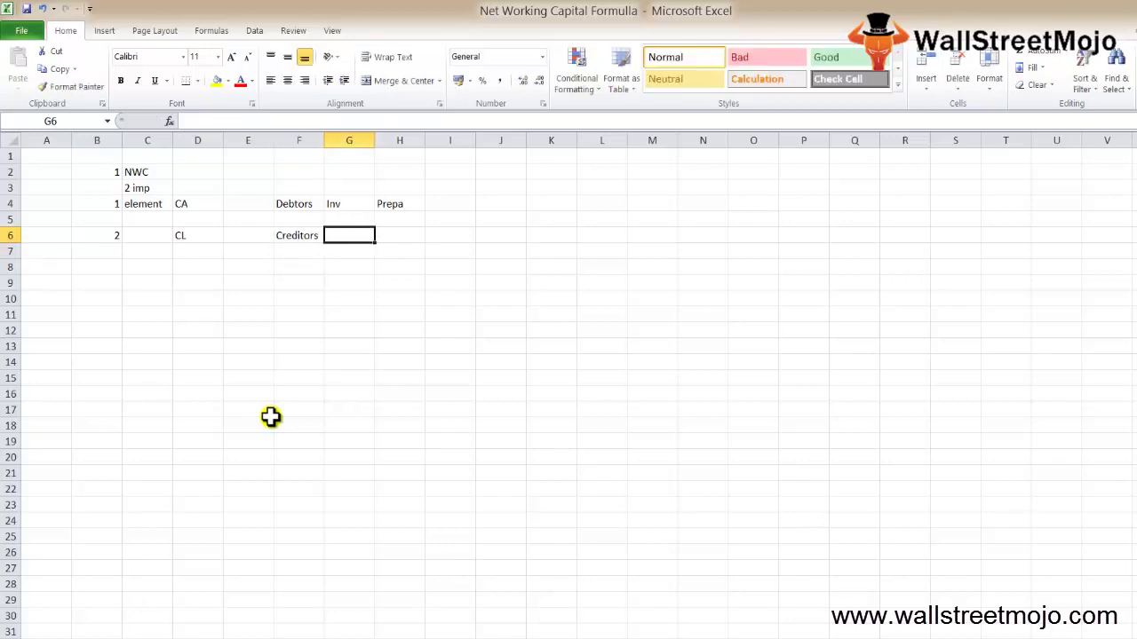
pyautogui.write('Ac payable')
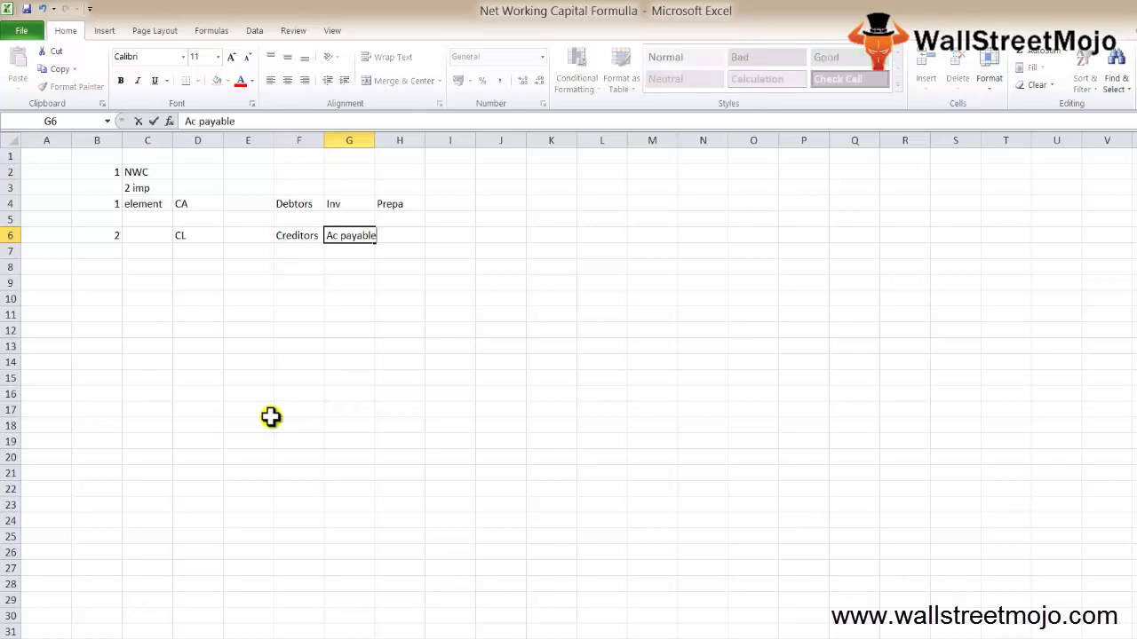
pyautogui.press('Return')
pyautogui.press('Up')
pyautogui.press('Right')
pyautogui.write('Os')
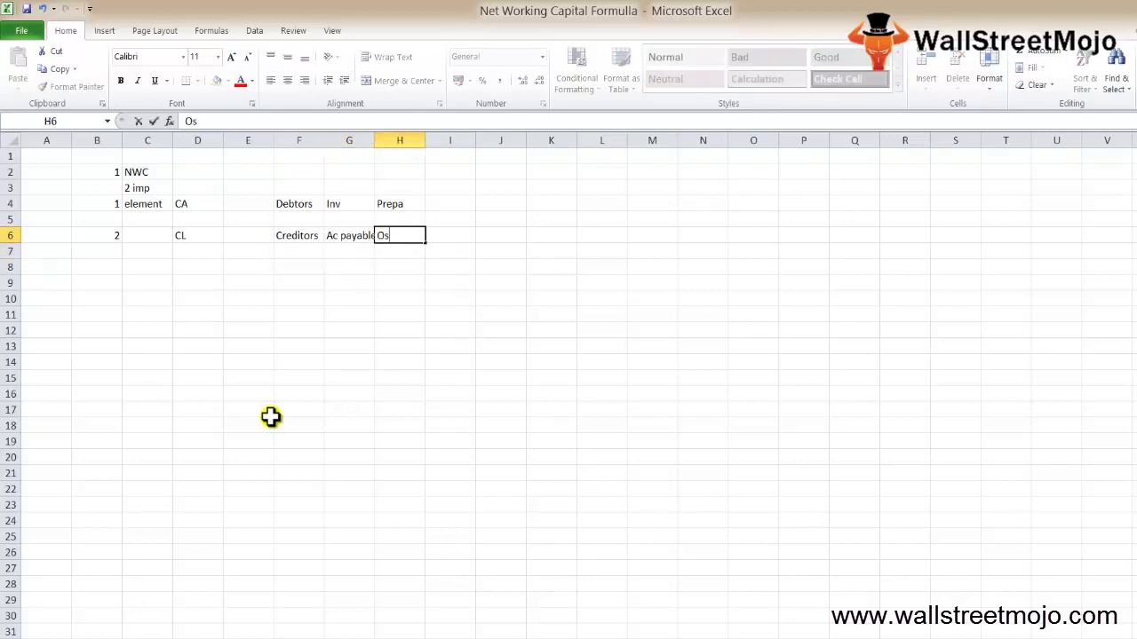
pyautogui.write(' rent')
pyautogui.press('Return')
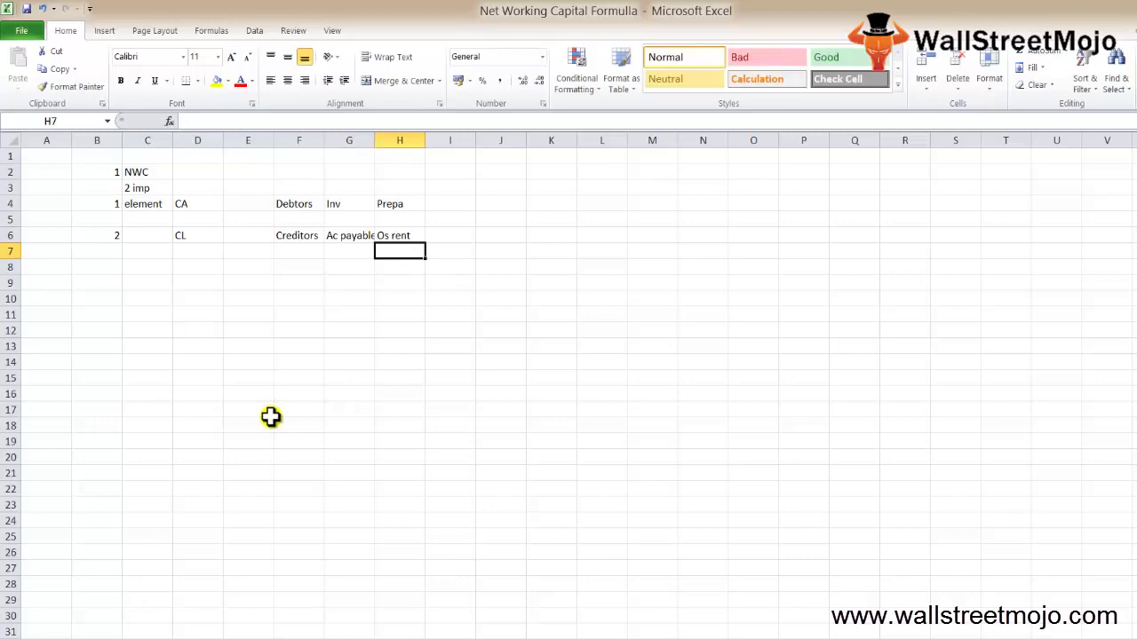
# Select rows 3 to 7 of the notes, then clear the selection
pyautogui.press('Left')
pyautogui.press('Left')
pyautogui.press('Left')
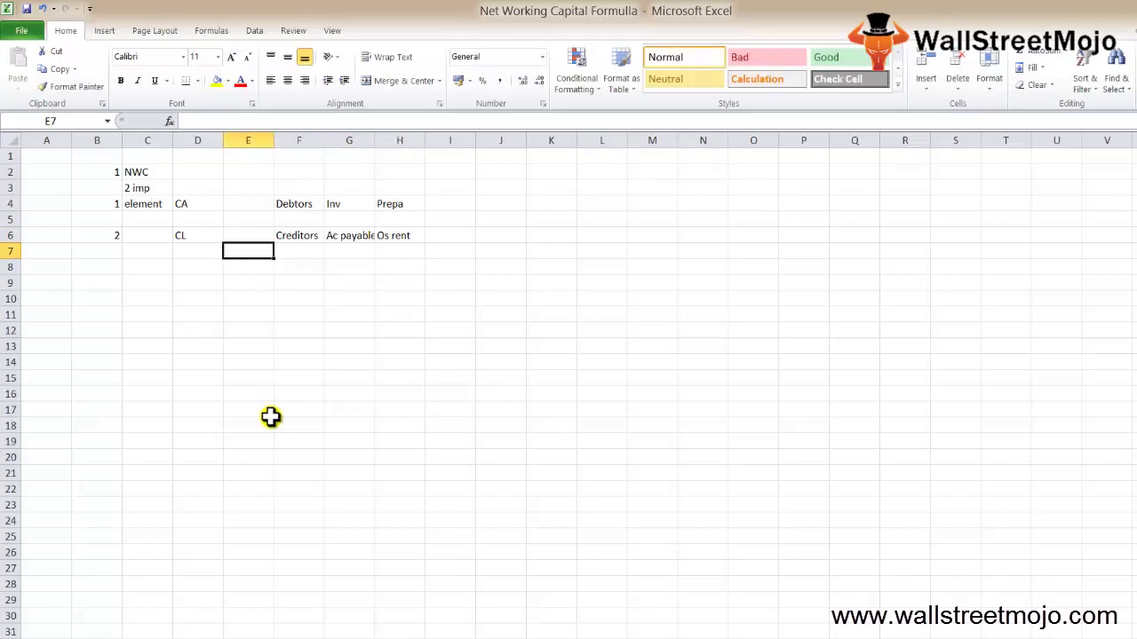
pyautogui.hotkey('shift', 'space')
pyautogui.hotkey('shift', 'Up')
pyautogui.hotkey('shift', 'Up')
pyautogui.hotkey('shift', 'Up')
pyautogui.hotkey('shift', 'Up')
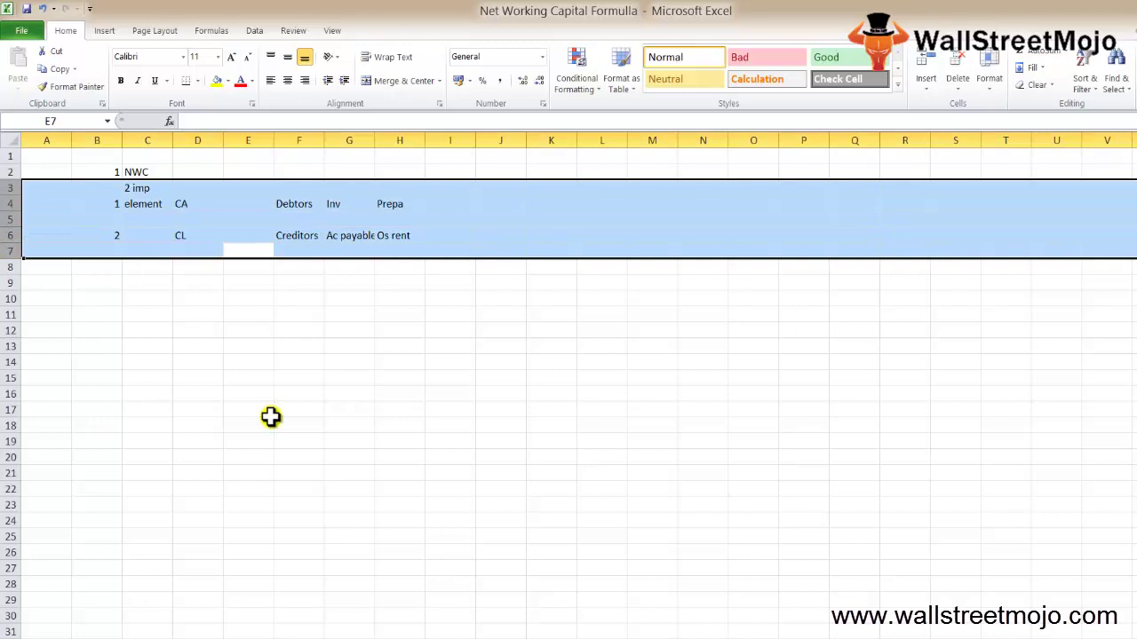
pyautogui.press('Down')
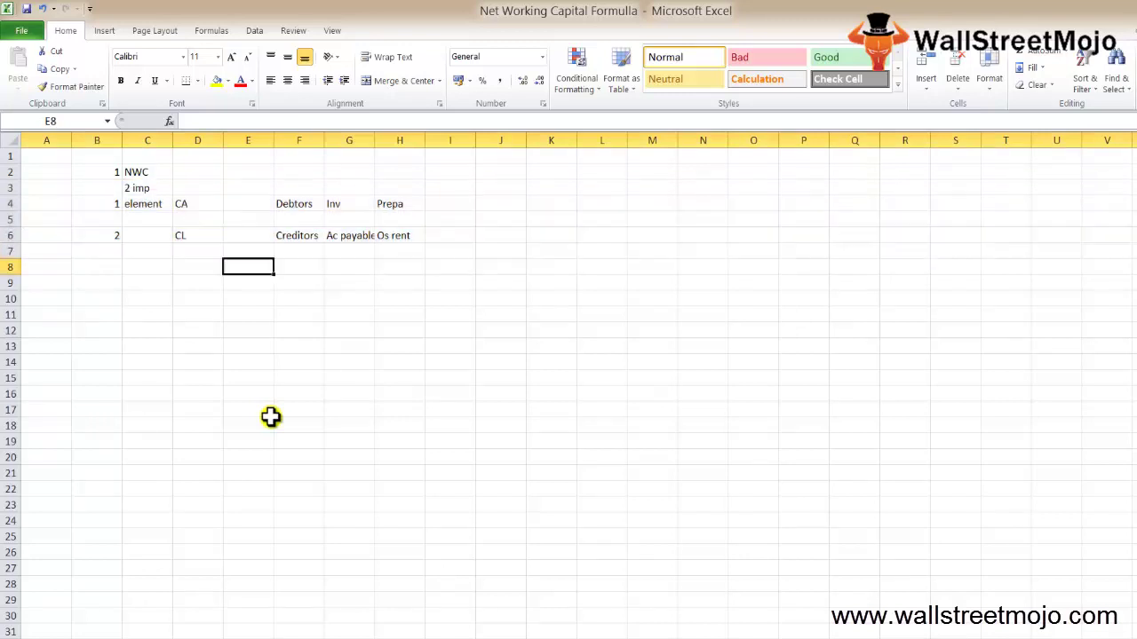
pyautogui.press('Down')
pyautogui.press('Down')
pyautogui.press('Left')
# On the next empty worksheet, enter the heading 'USE' in B2
pyautogui.press('Up')
pyautogui.hotkey('ctrl', 'pagedown')
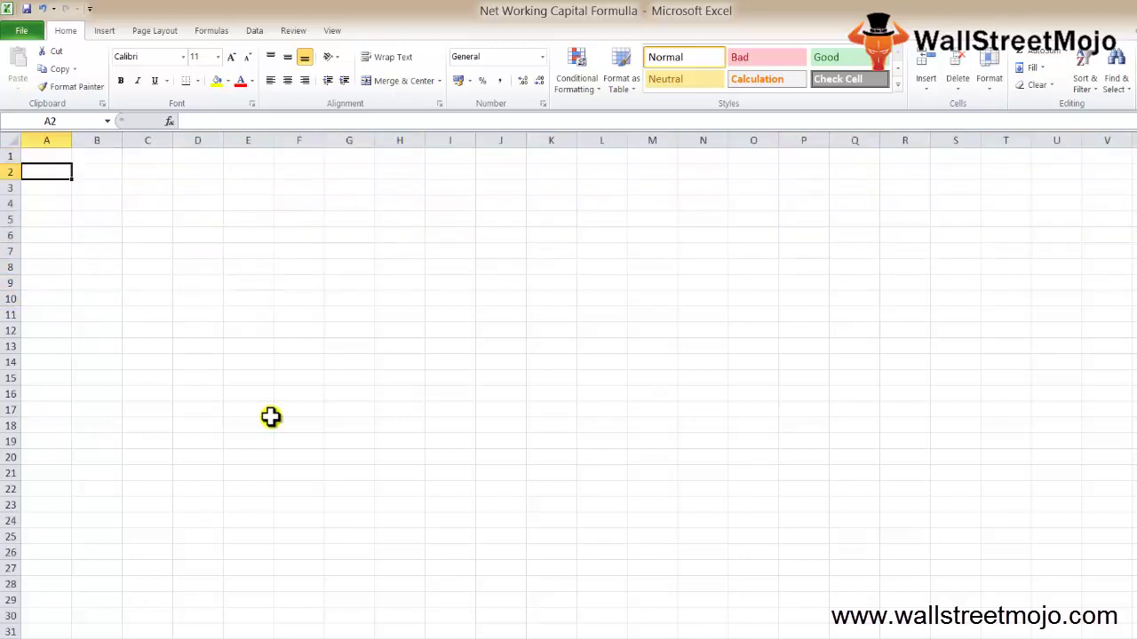
pyautogui.press('Right')
pyautogui.write('USE')
pyautogui.press('Return')
# Number the first note 1 in A4 and enter 'BS' in B4
pyautogui.press('Down')
pyautogui.press('Left')
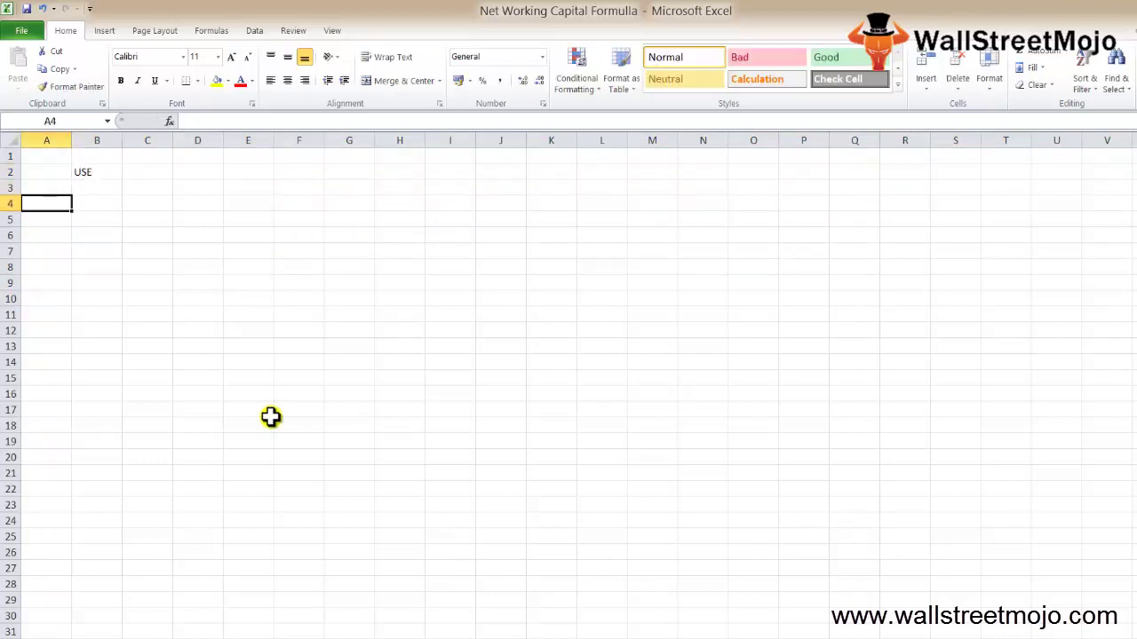
pyautogui.write('1')
pyautogui.press('Return')
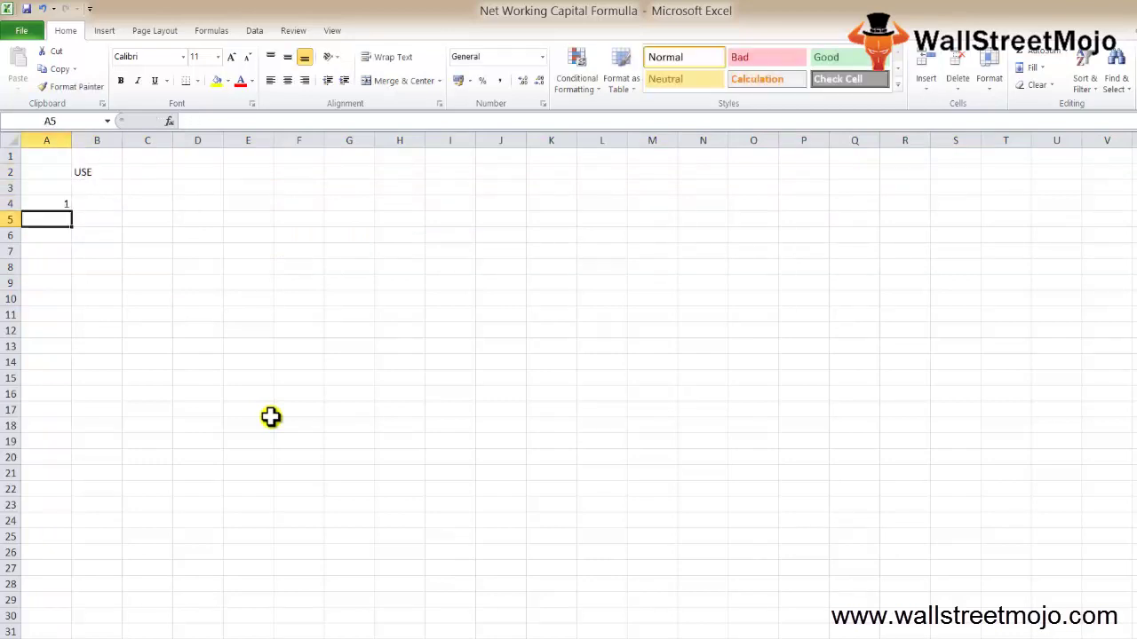
pyautogui.press('Up')
pyautogui.press('Right')
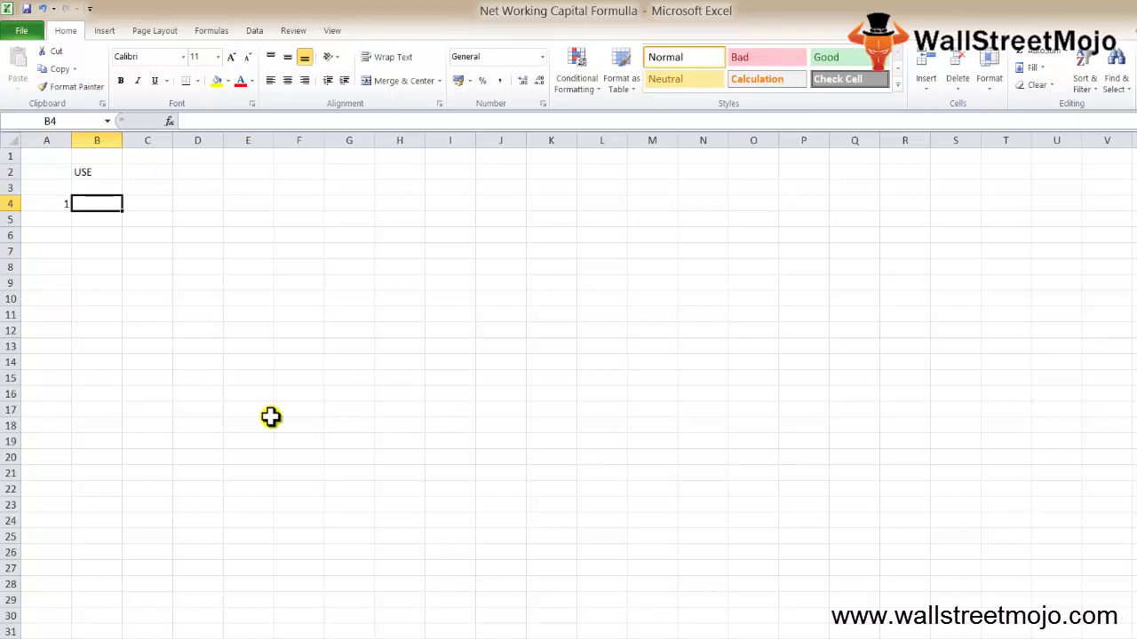
pyautogui.write('BS')
pyautogui.press('Return')
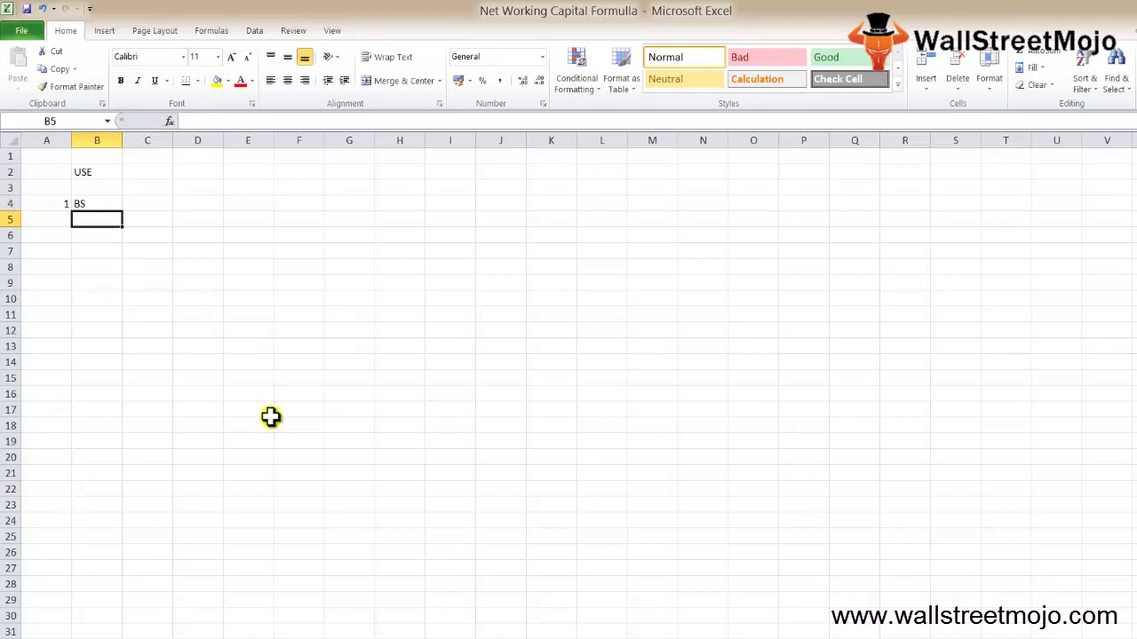
# Replace 'BS' in B4 with 'NWC is Positive' and enter 'CA>CL' in D4
pyautogui.press('Up')
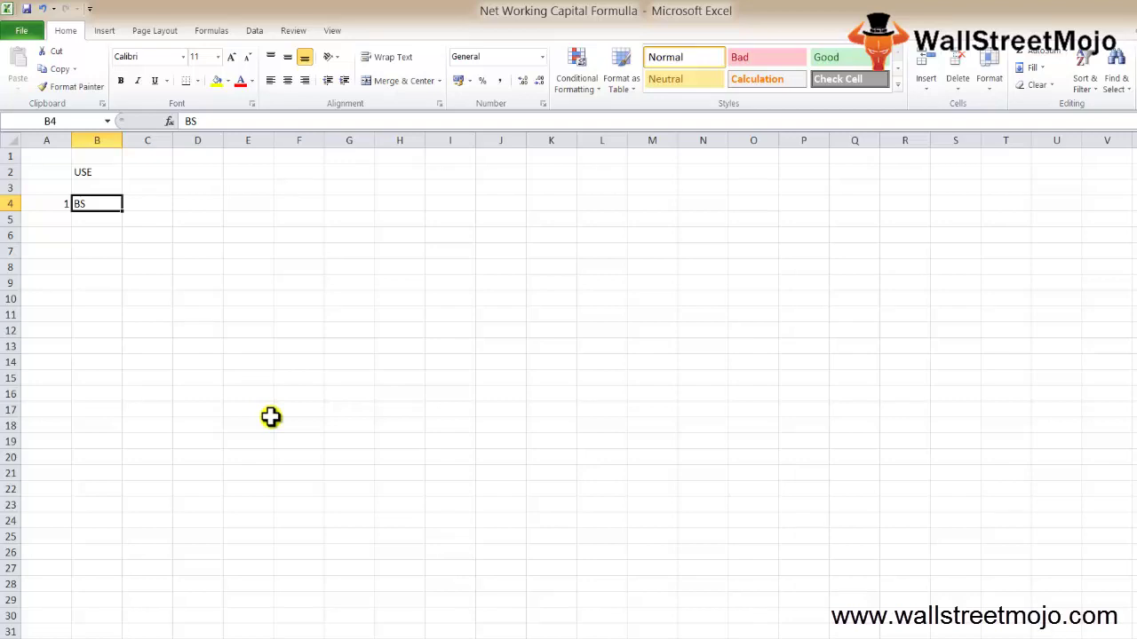
pyautogui.press('BackSpace')
pyautogui.write('NWC')
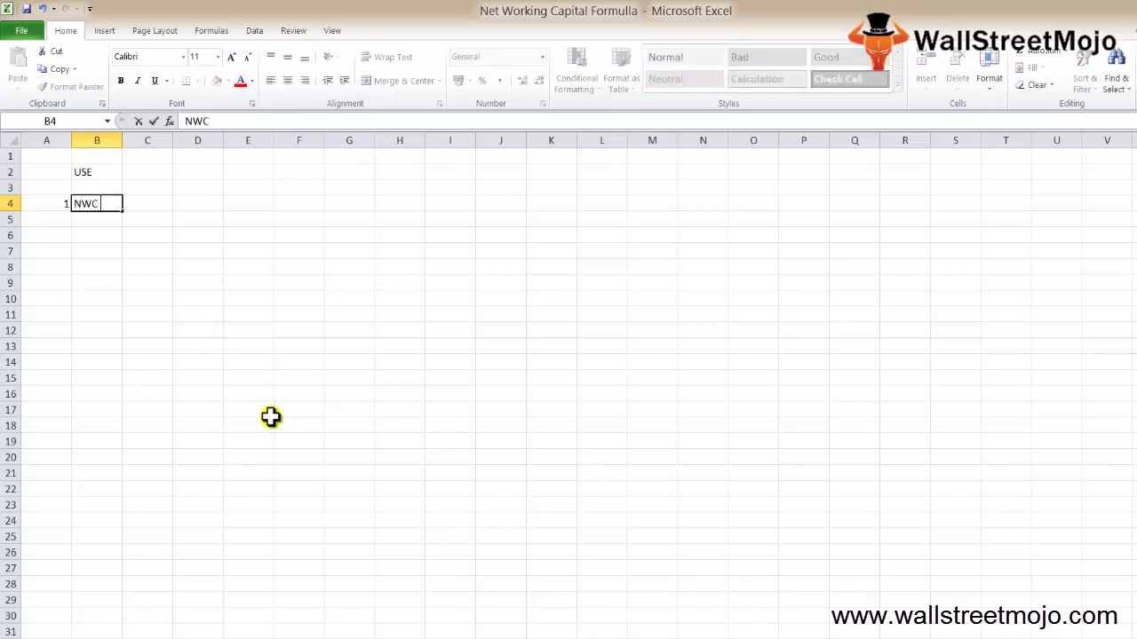
pyautogui.write(' is Positive')
pyautogui.press('Right')
pyautogui.press('Right')
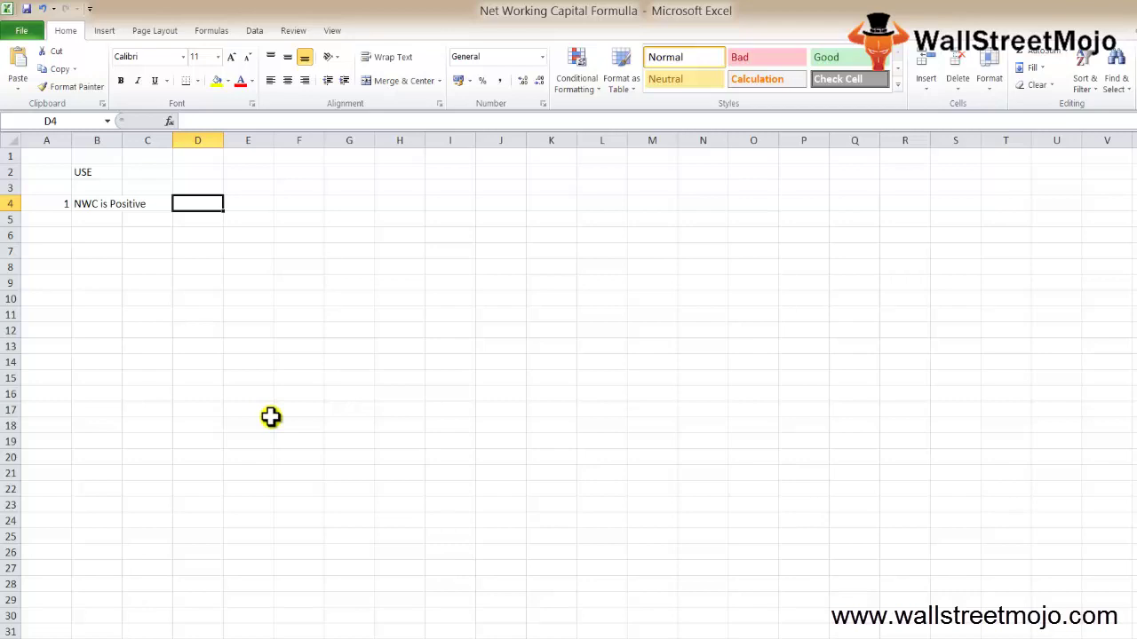
pyautogui.write('CA>CL')
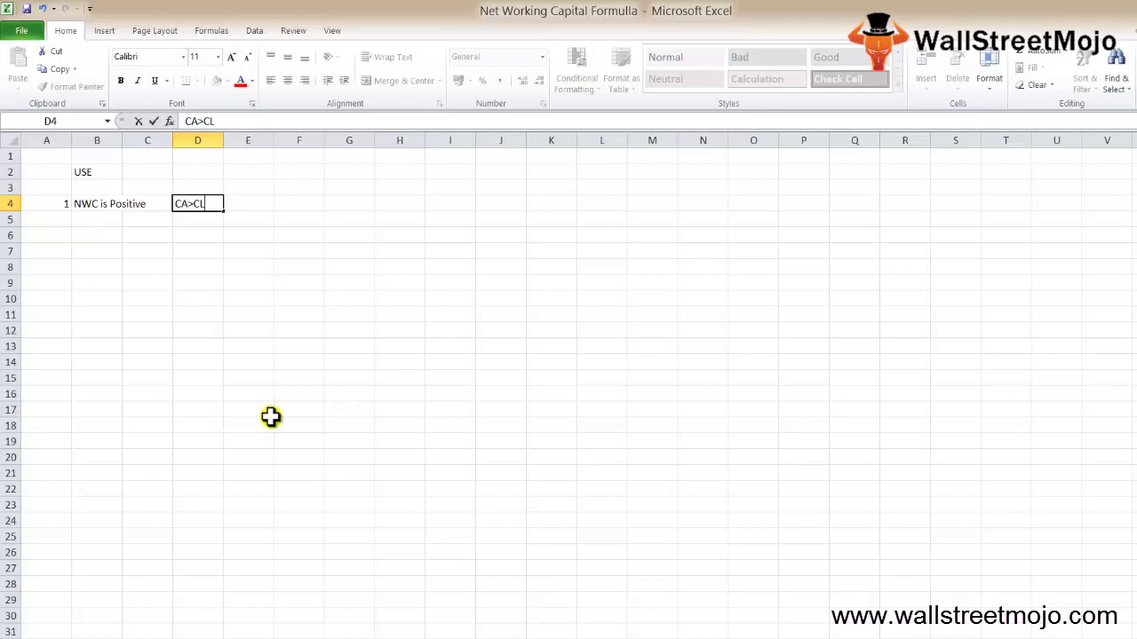
pyautogui.press('Return')
# Number the second note 2 in A6
pyautogui.press('Left')
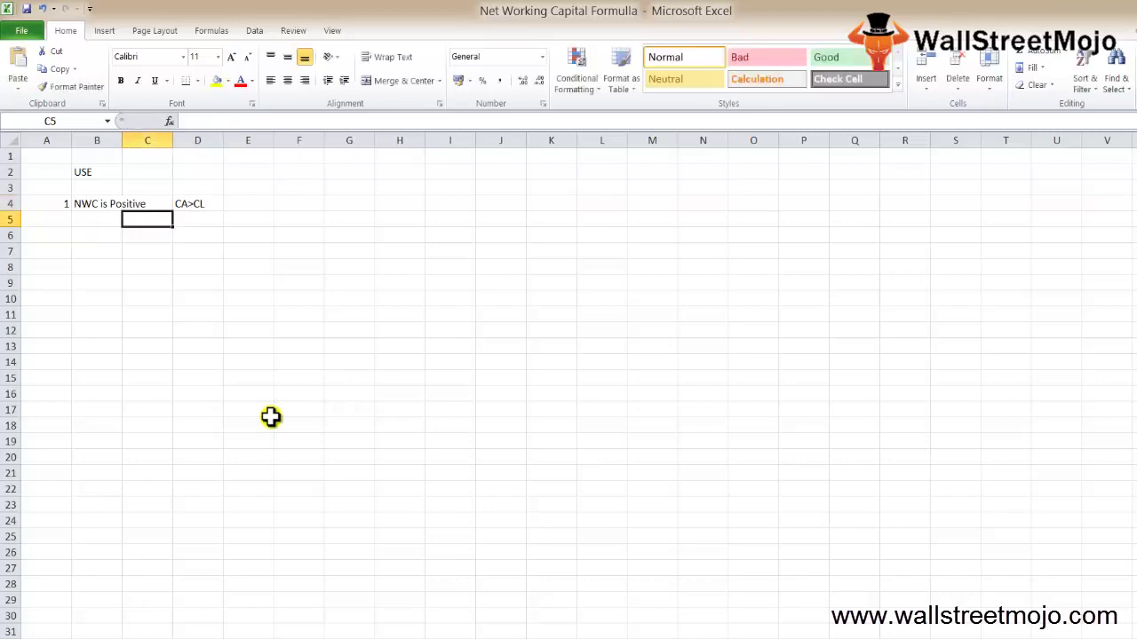
pyautogui.press('Down')
pyautogui.press('Left')
pyautogui.press('Left')
pyautogui.press('Down')
pyautogui.press('Up')
pyautogui.write('2')
pyautogui.press('Return')
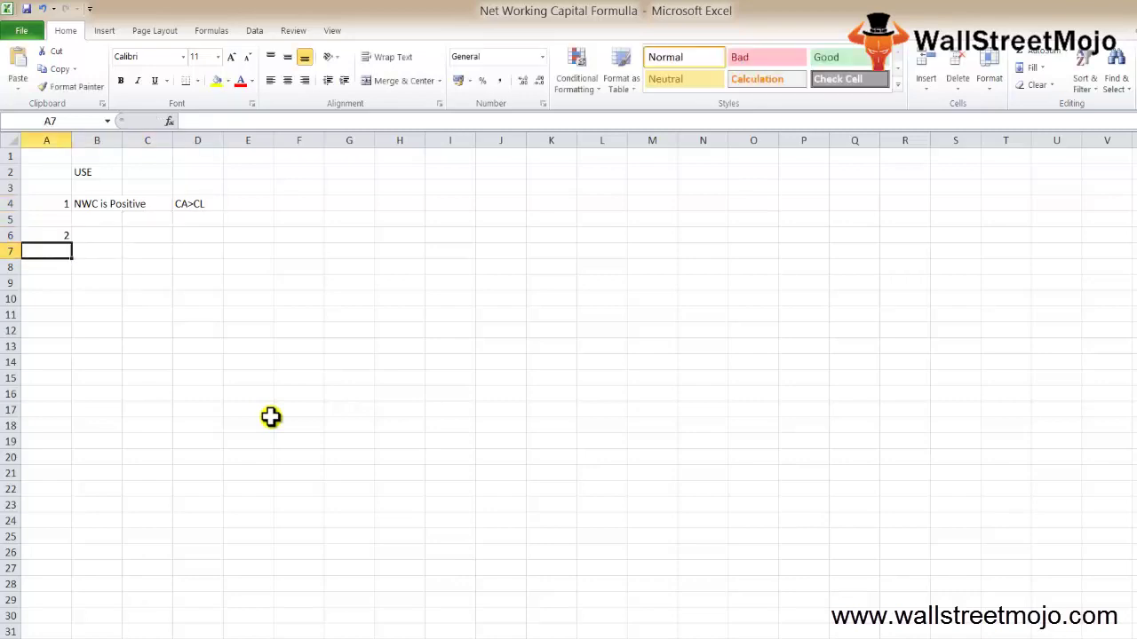
# Enter 'NWC is negative' in B6 and 'CA<CL' in D6
pyautogui.press('Up')
pyautogui.press('Right')
pyautogui.write('NWC ')
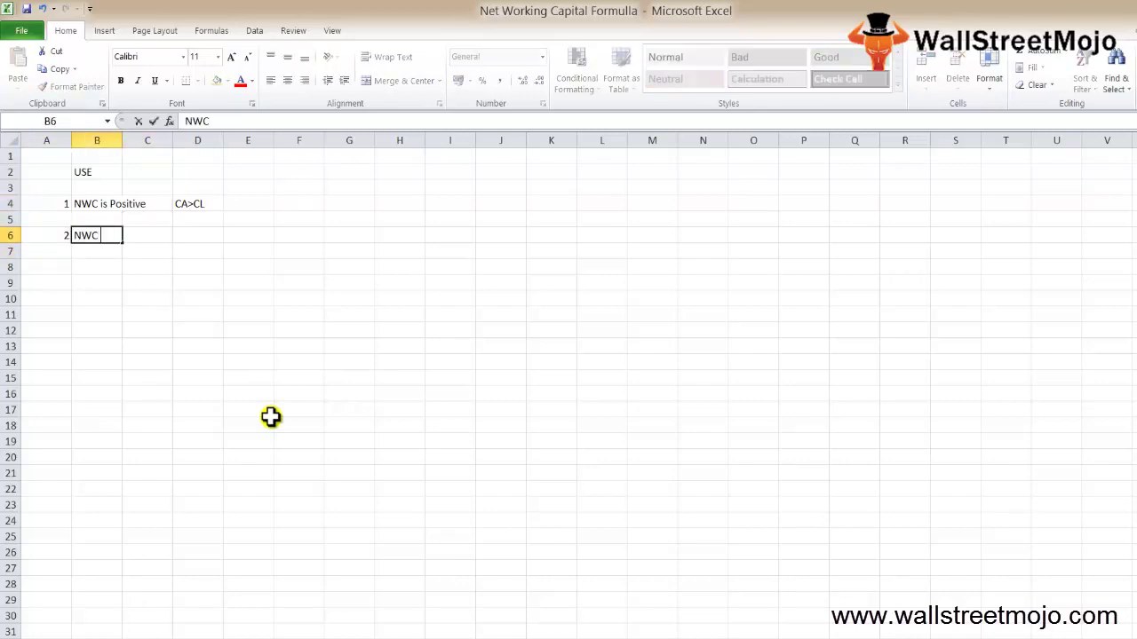
pyautogui.write('is neaative')
pyautogui.press('Tab')
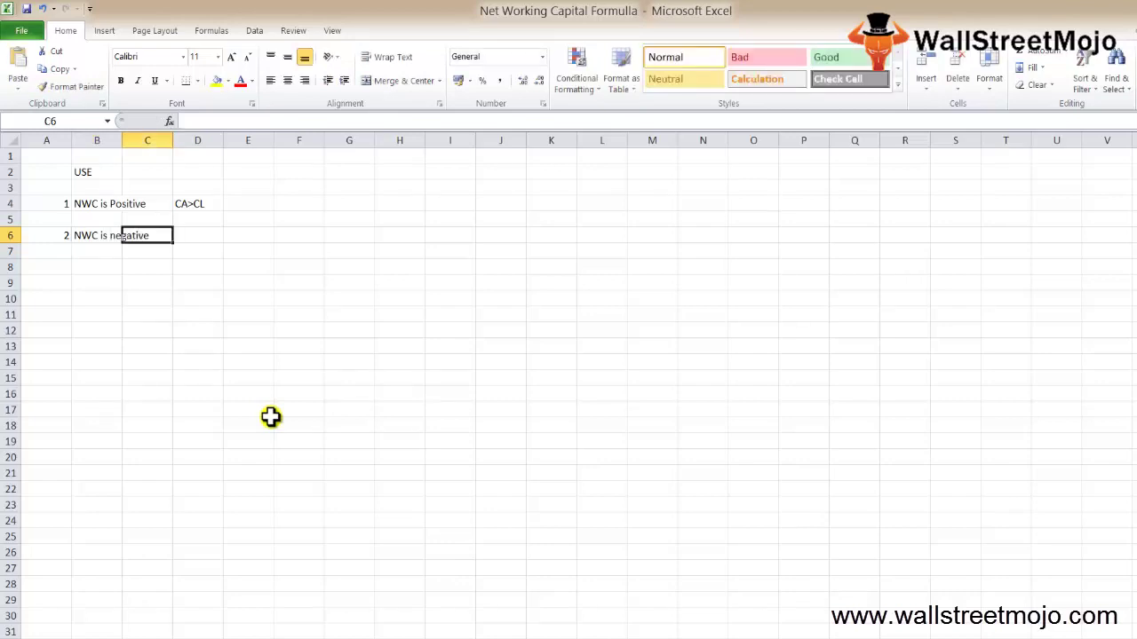
pyautogui.press('Tab')
pyautogui.write('CA<C')
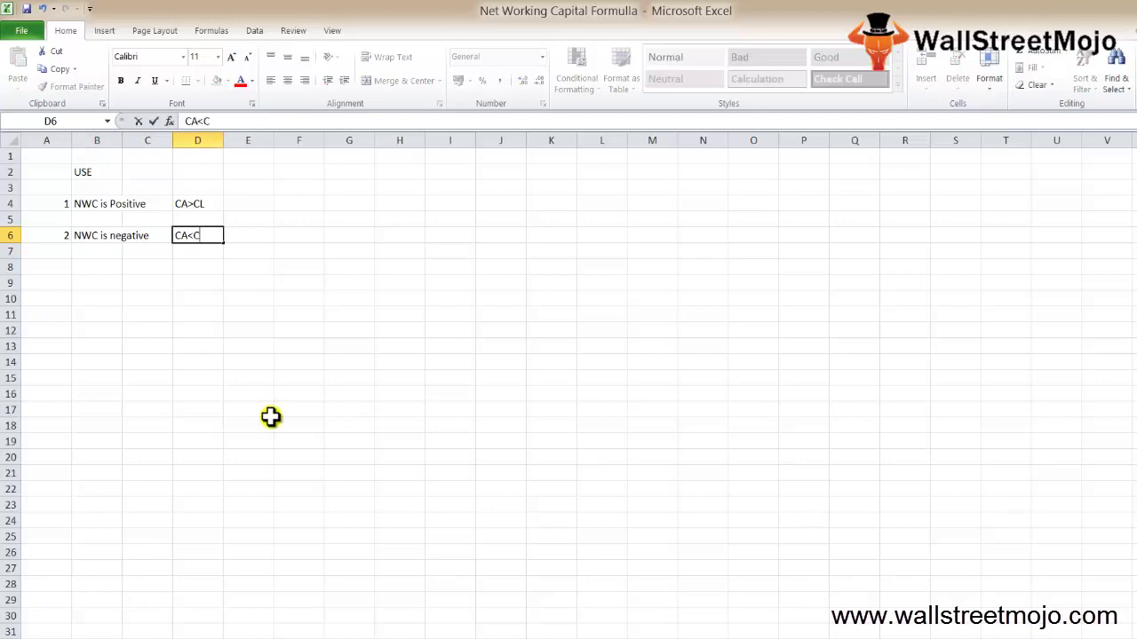
pyautogui.write('L')
pyautogui.press('Return')
pyautogui.press('Up')
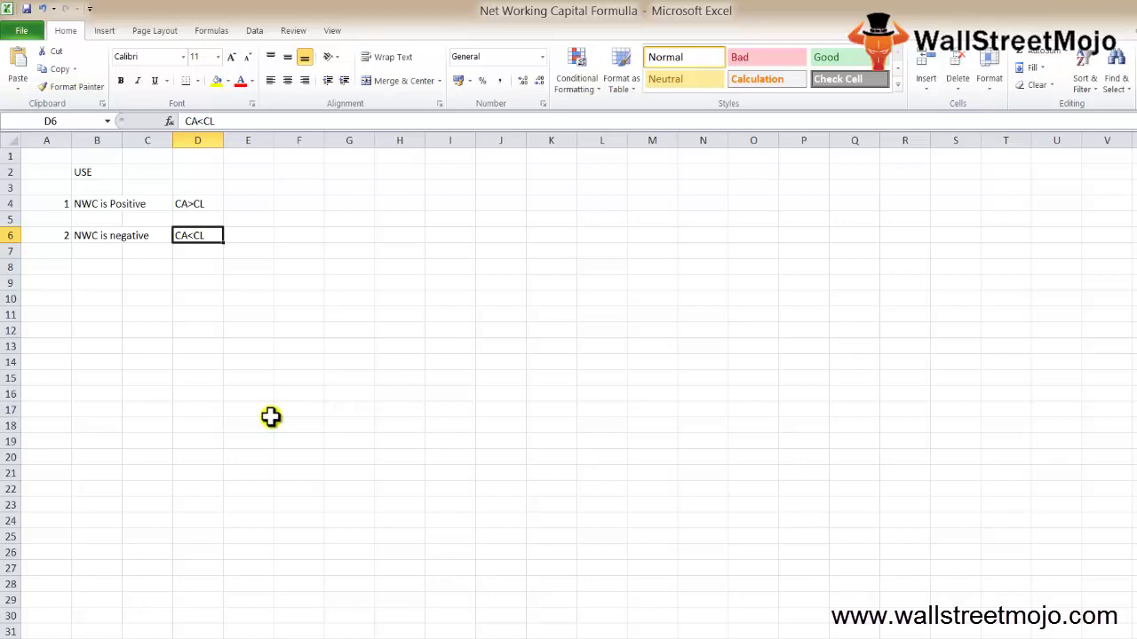
pyautogui.press('Down')
pyautogui.press('Down')
pyautogui.press('Left')
pyautogui.press('Left')
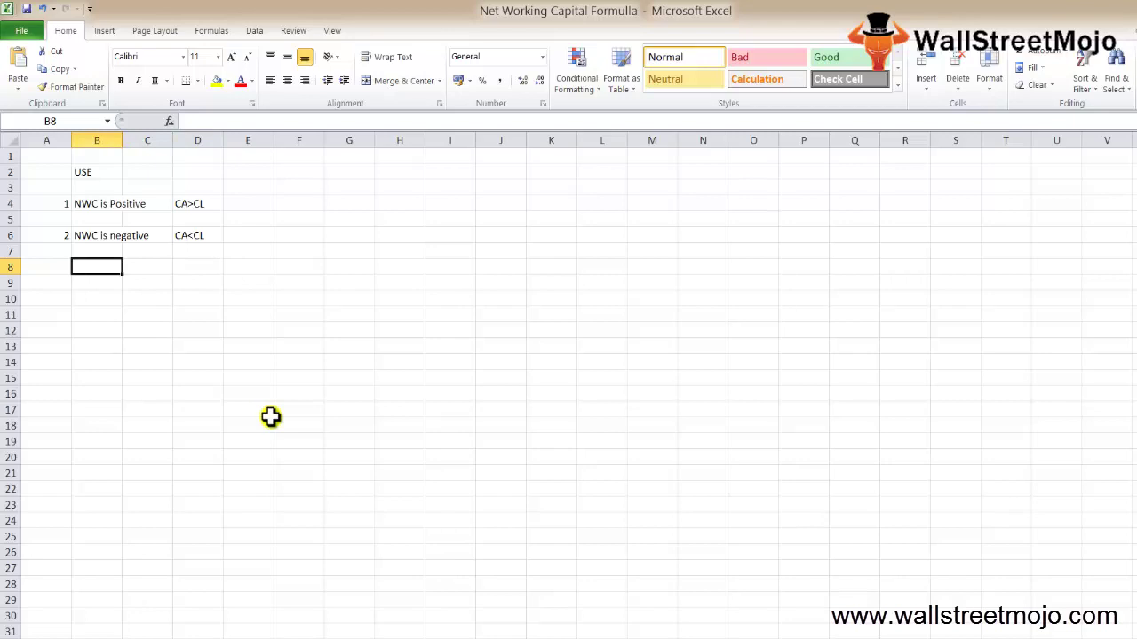
# Enter 'FCFF' in B8 and 'FCFE' in B9, then select both cells
pyautogui.write('FCFF')
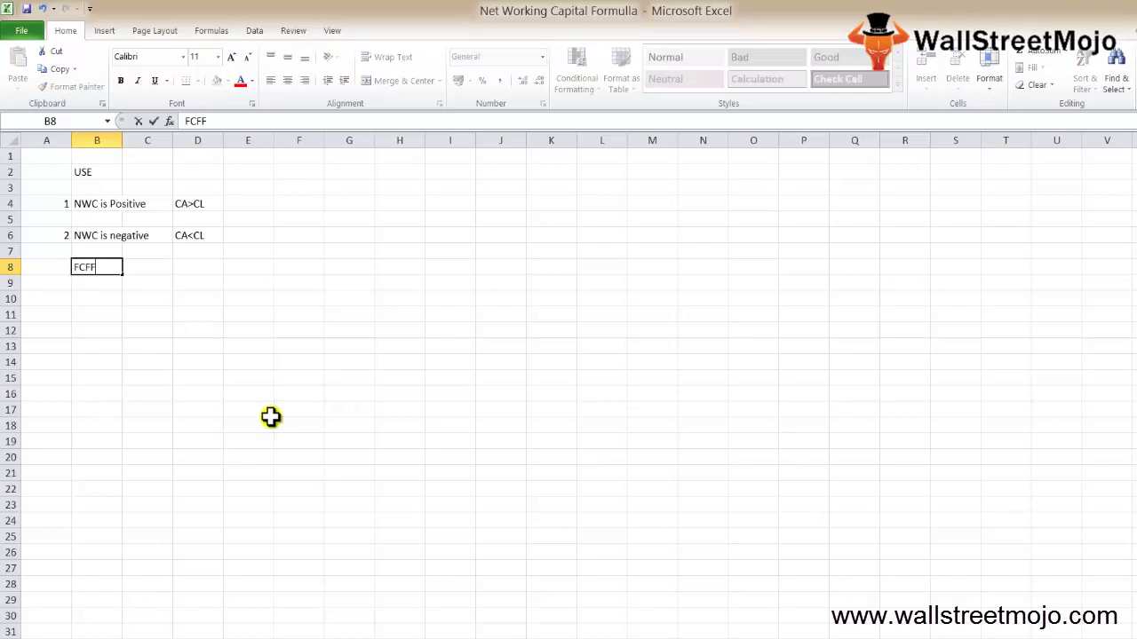
pyautogui.press('Return')
pyautogui.write('FCFW')
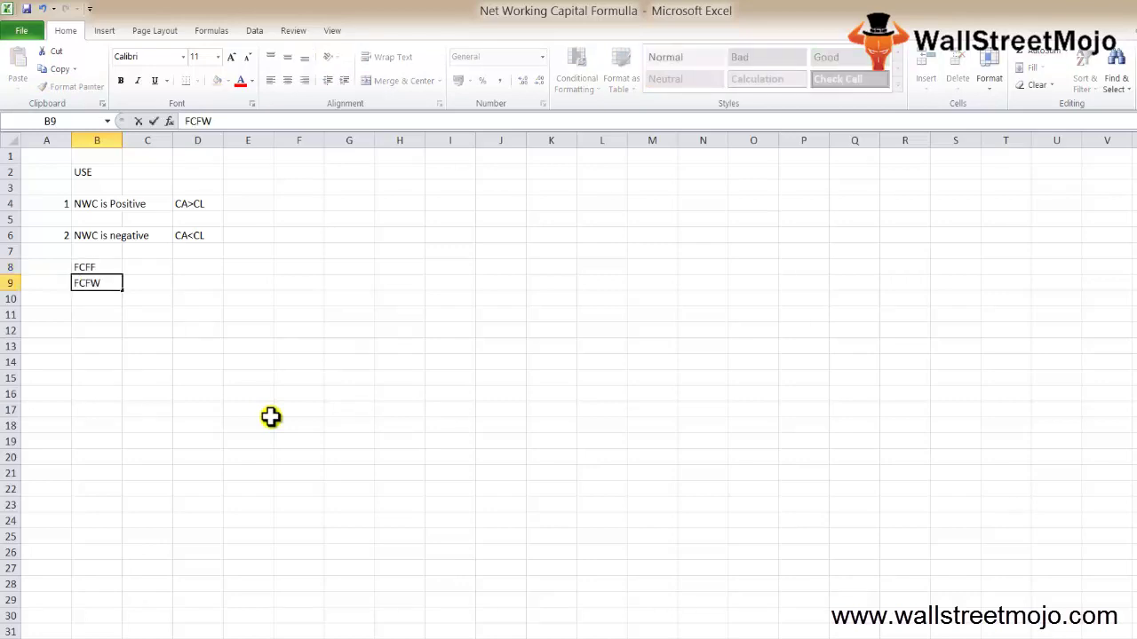
pyautogui.press('BackSpace')
pyautogui.write('E')
pyautogui.click(97, 251)
pyautogui.moveTo(96, 267); pyautogui.dragTo(96, 283)
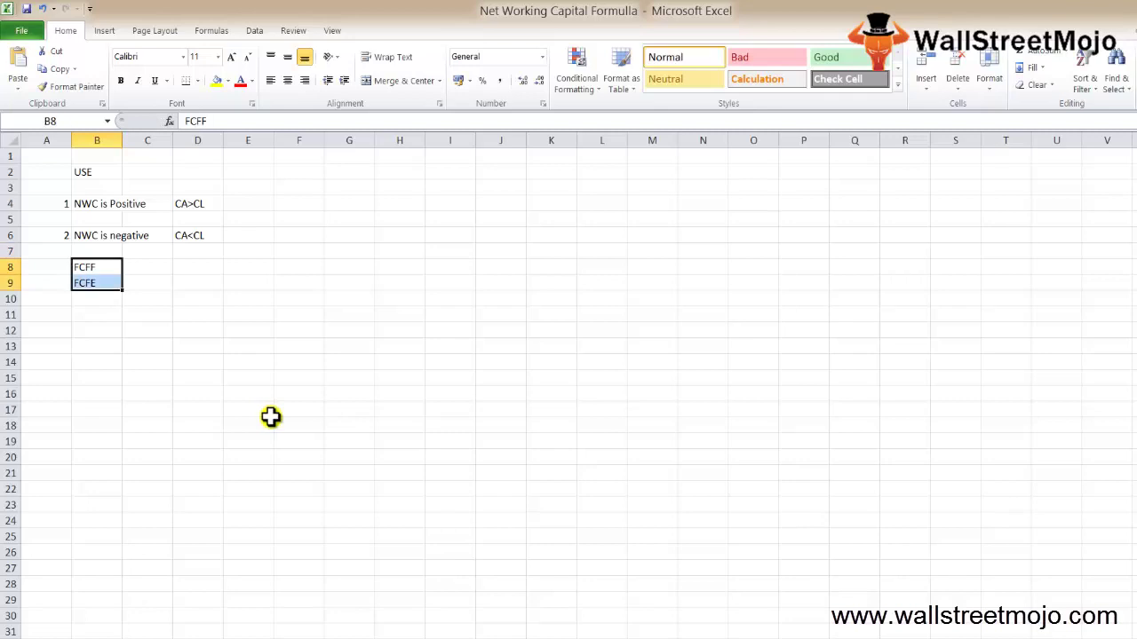
# Enter 'DCF' in D9 beside FCFE
pyautogui.press('Return')
pyautogui.press('Right')
pyautogui.press('Right')
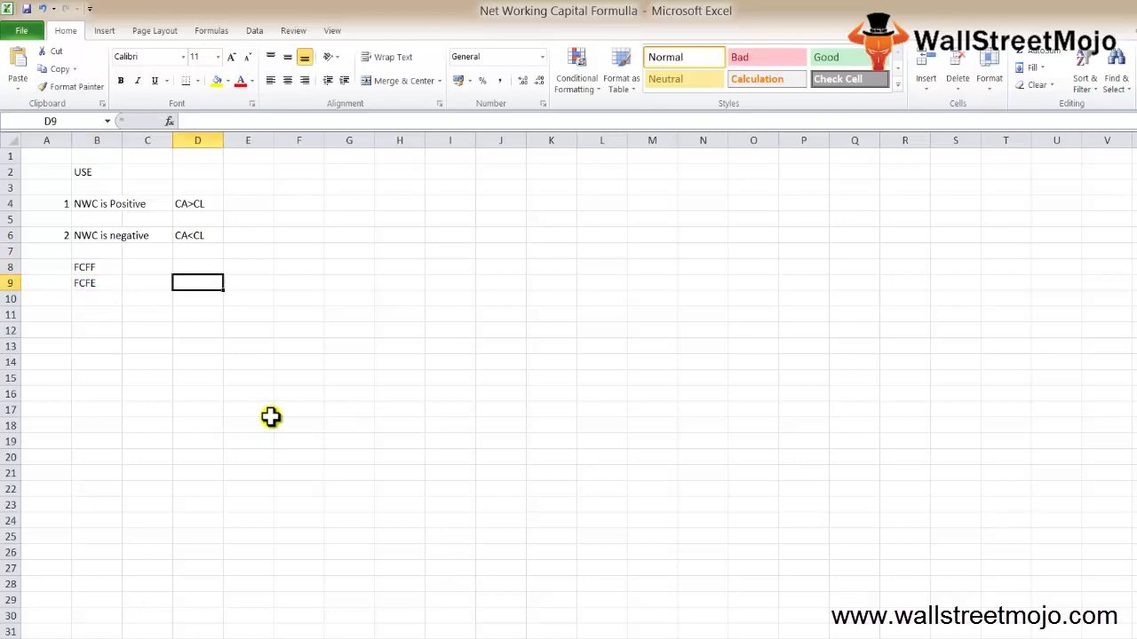
pyautogui.write('DCF')
pyautogui.press('Return')
pyautogui.press('Up')
# Enter 'Increase in NWC' in B11 and select all of row 11
pyautogui.press('Left')
pyautogui.press('Left')
pyautogui.press('Down')
pyautogui.press('Down')
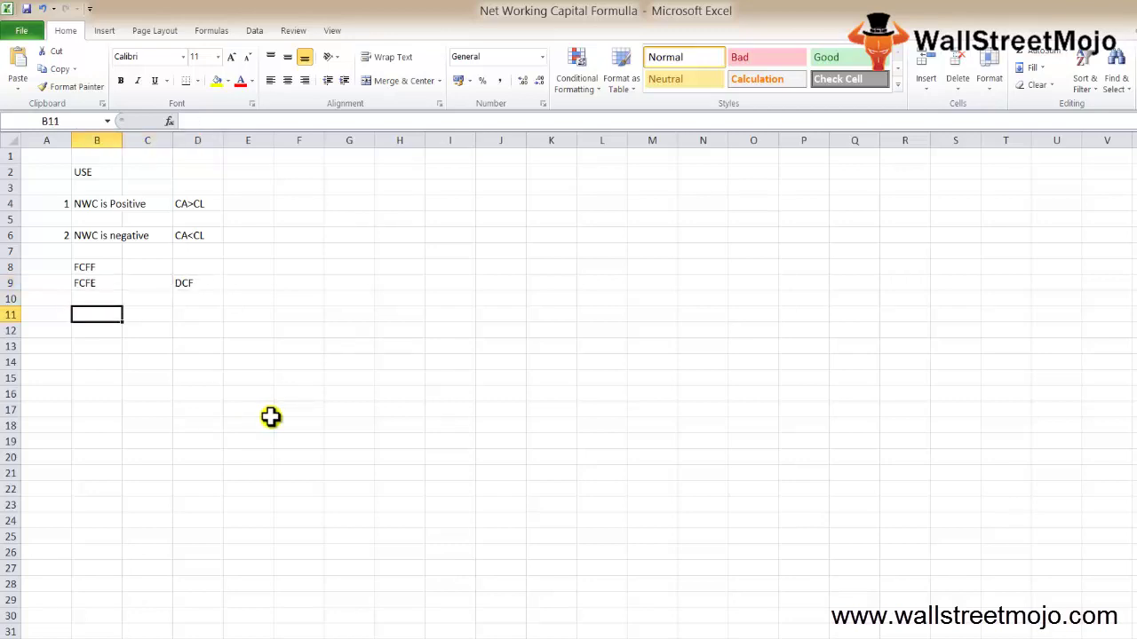
pyautogui.write('Increase in')
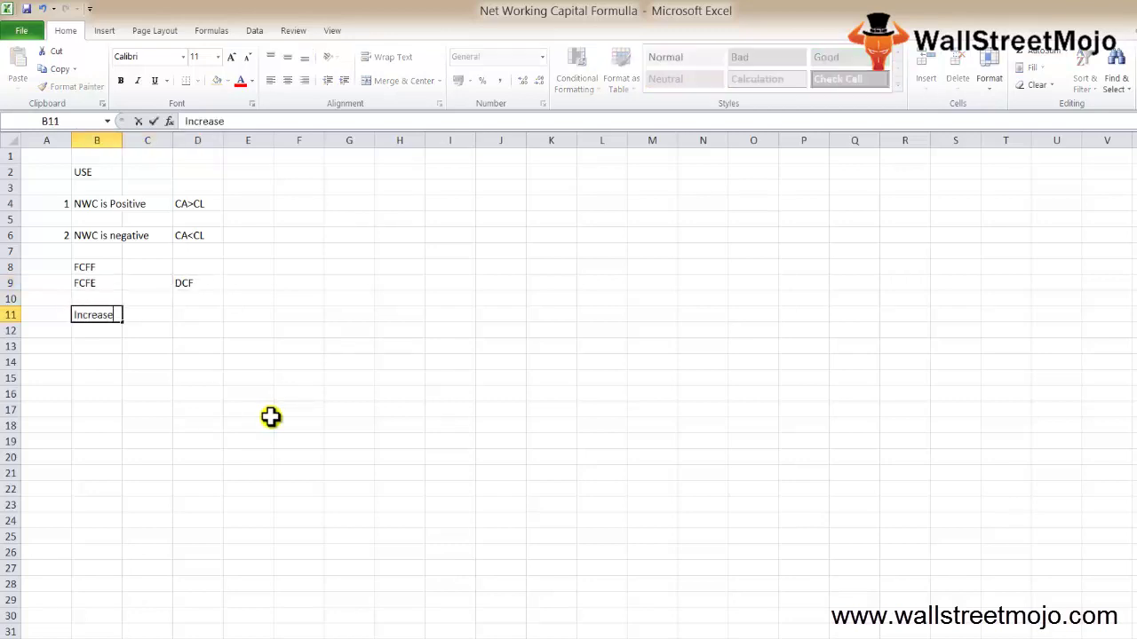
pyautogui.write(' NWC')
pyautogui.press('Up')
pyautogui.press('Down')
pyautogui.hotkey('shift', 'space')
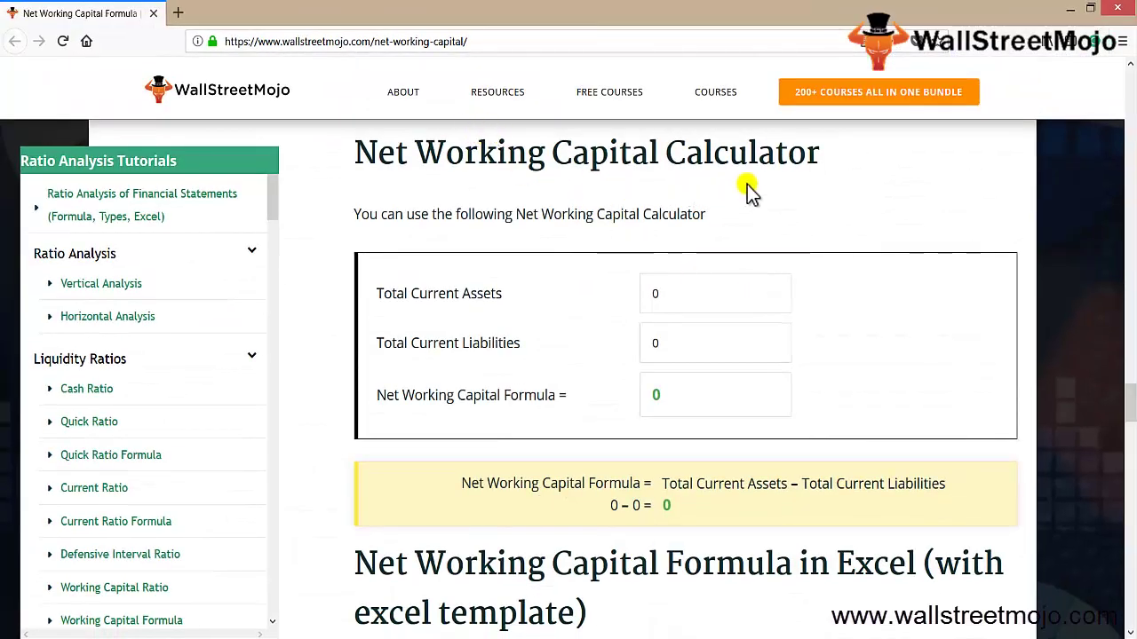
# Enter 20000 for Total Current Assets and 10000 for Total Current Liabilities
pyautogui.click(670, 300)
pyautogui.press('BackSpace')
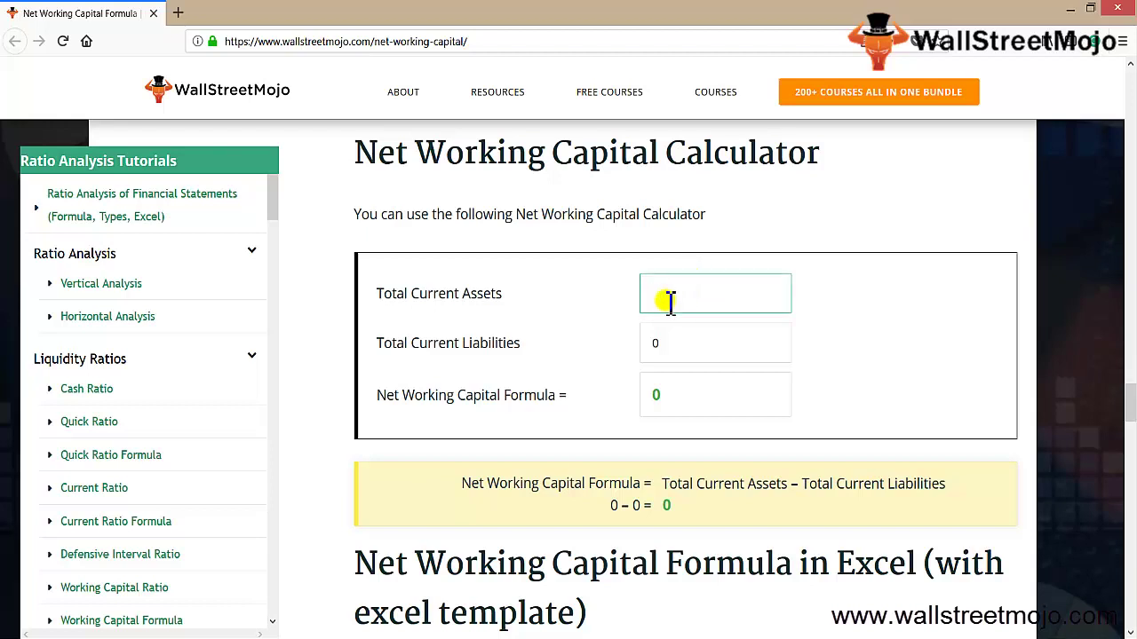
pyautogui.write('20000')
pyautogui.press('Tab')
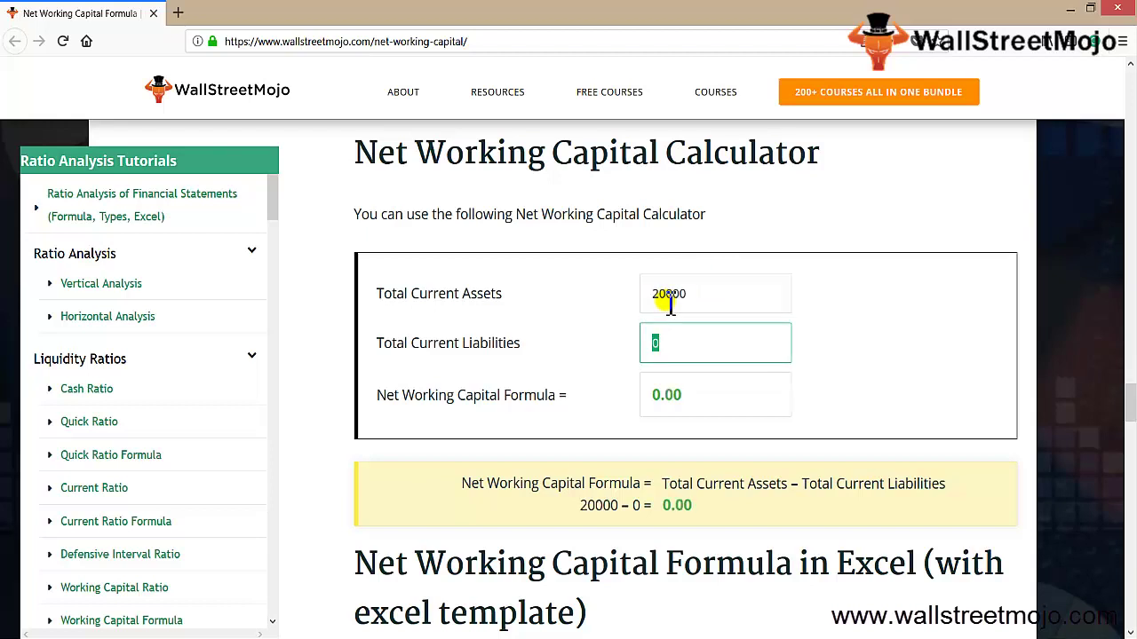
pyautogui.write('10000')
pyautogui.press('Tab')
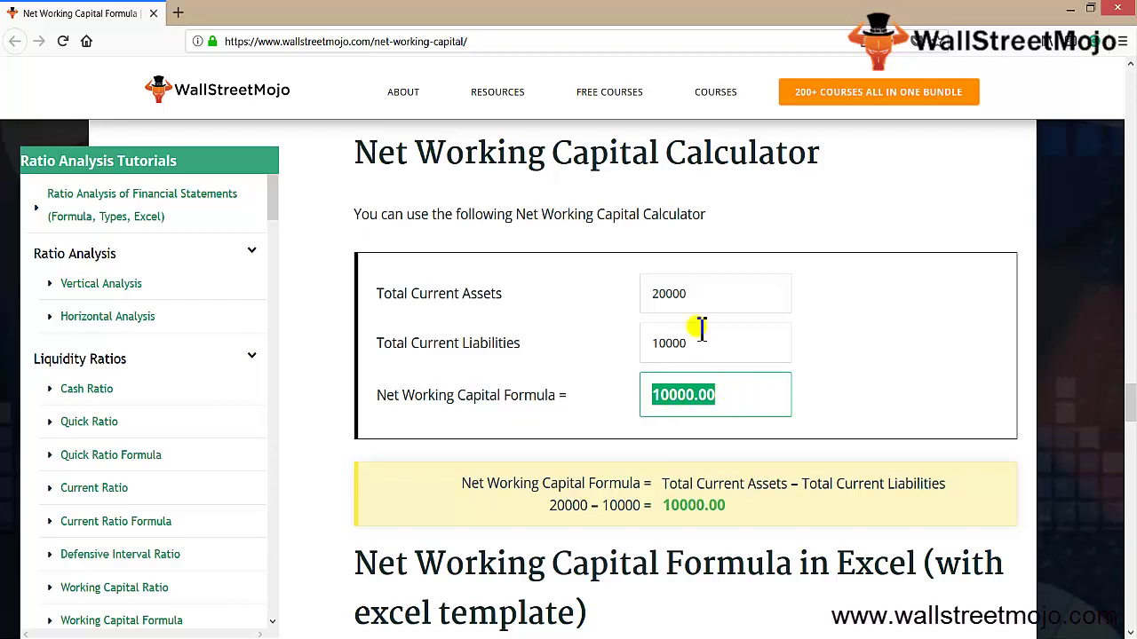
# Re-enter assets as 20000 and change liabilities to 15000 to recalculate
pyautogui.click(698, 299)
pyautogui.press('BackSpace')
pyautogui.press('BackSpace')
pyautogui.press('BackSpace')
pyautogui.press('BackSpace')
pyautogui.press('BackSpace')
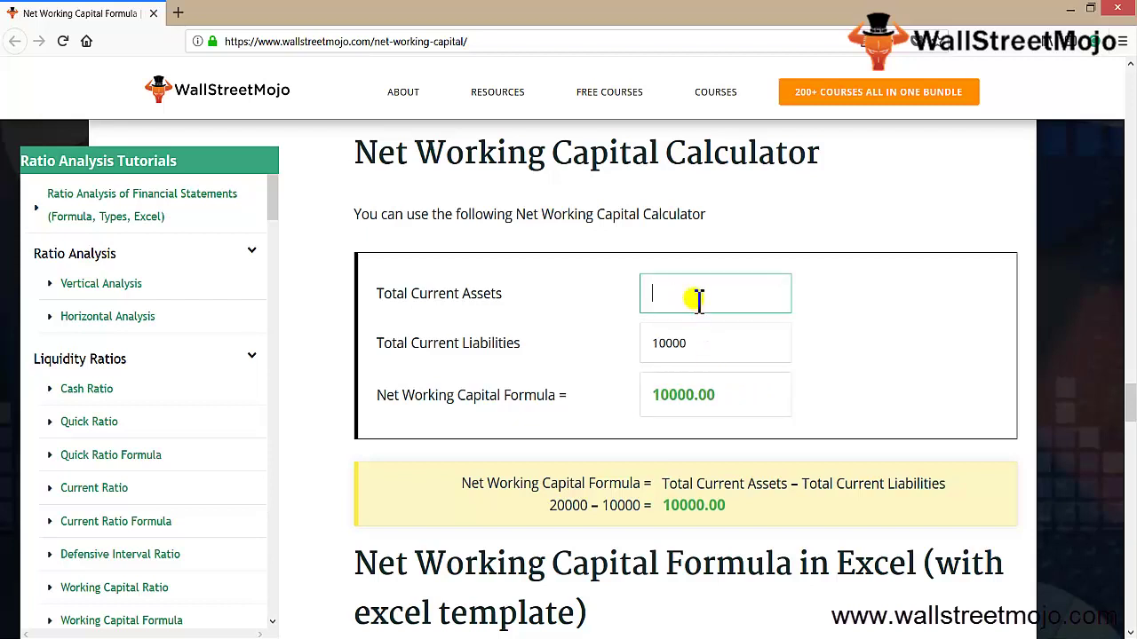
pyautogui.write('20000')
pyautogui.press('Tab')
pyautogui.write('15000')
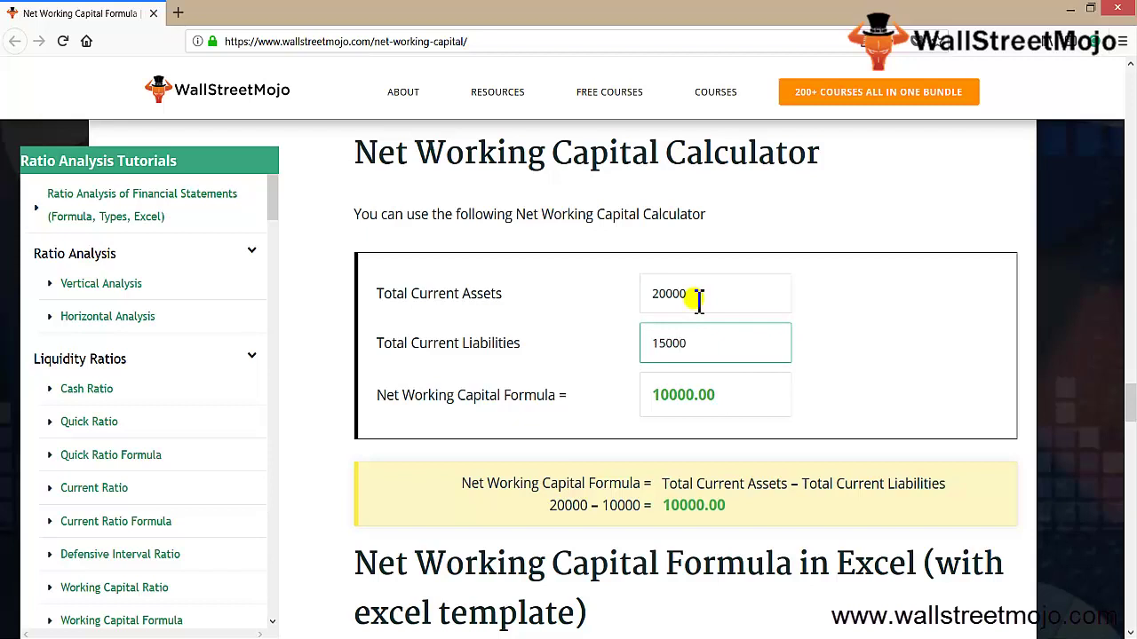
pyautogui.press('Tab')
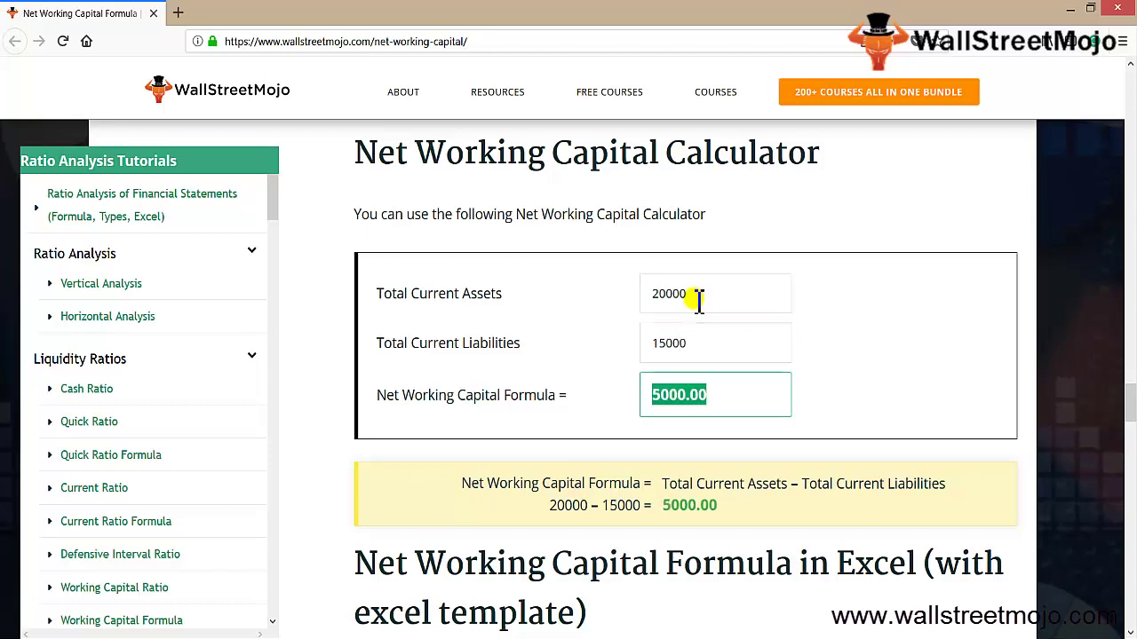